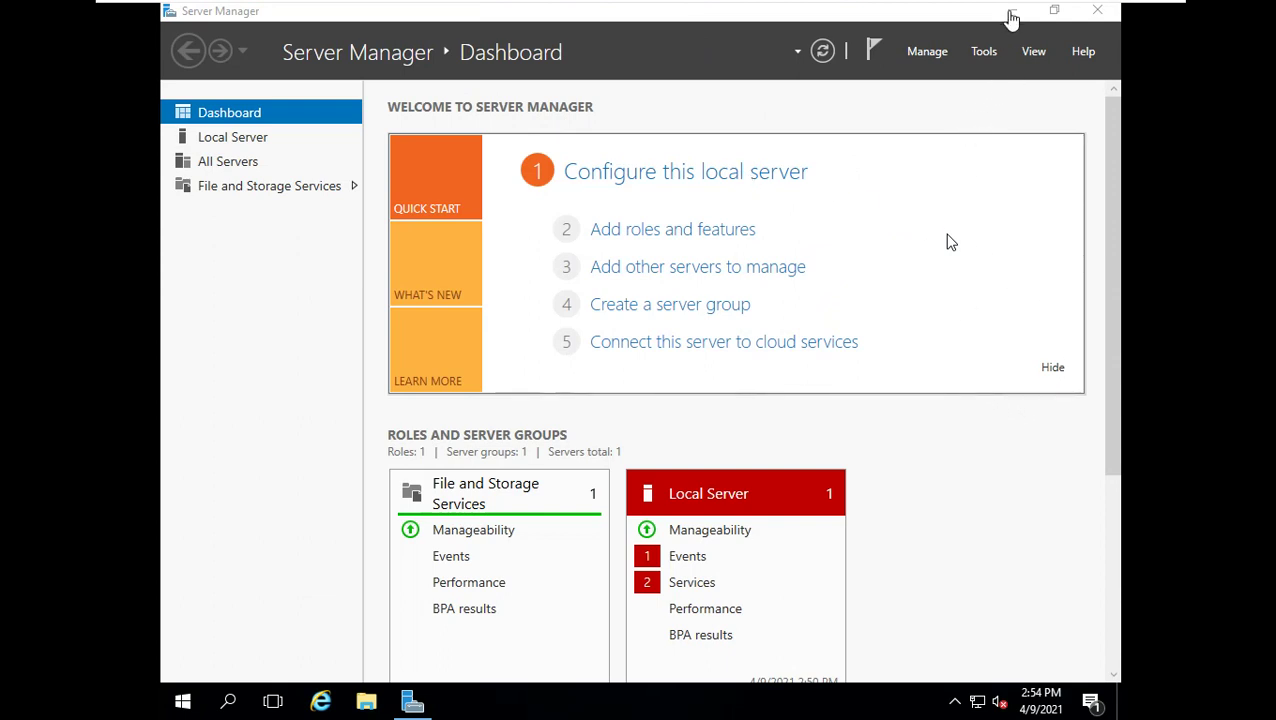
# - Minimize Server Manager, refresh the desktop and open Network Connections by running ncpa.cpl
pyautogui.click(1012, 16)
pyautogui.click(1012, 16)
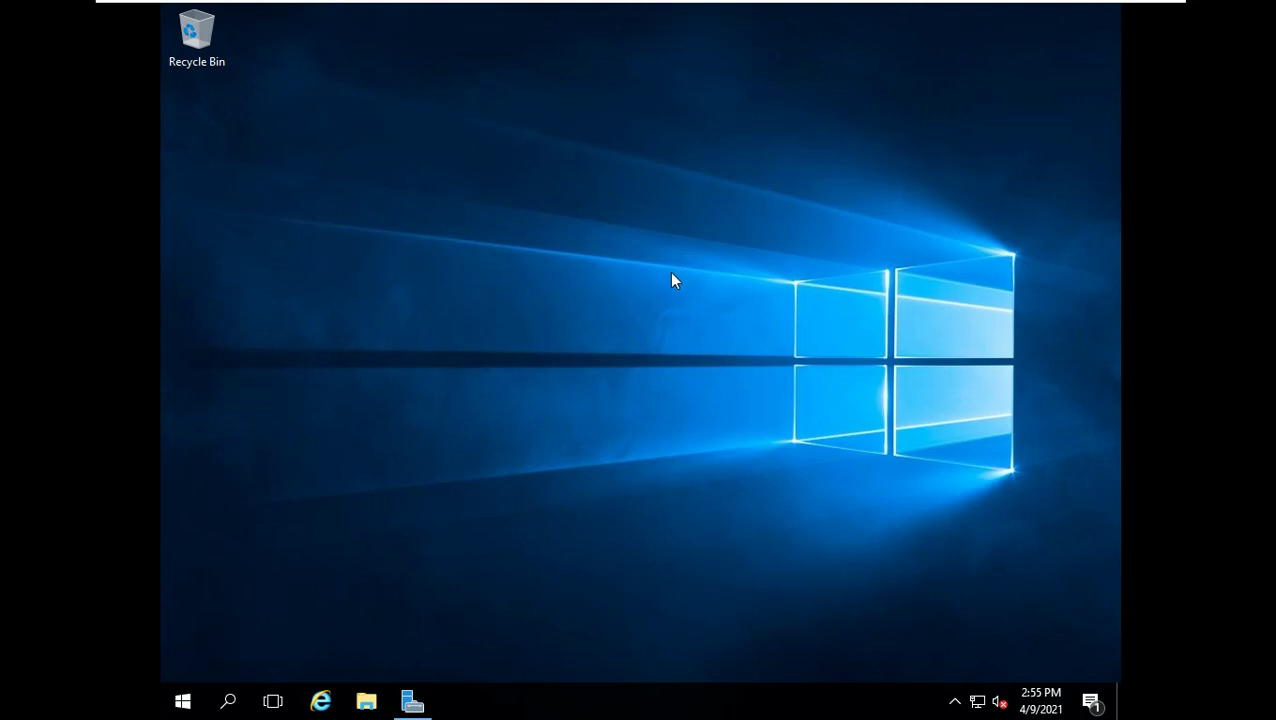
pyautogui.rightClick(573, 261)
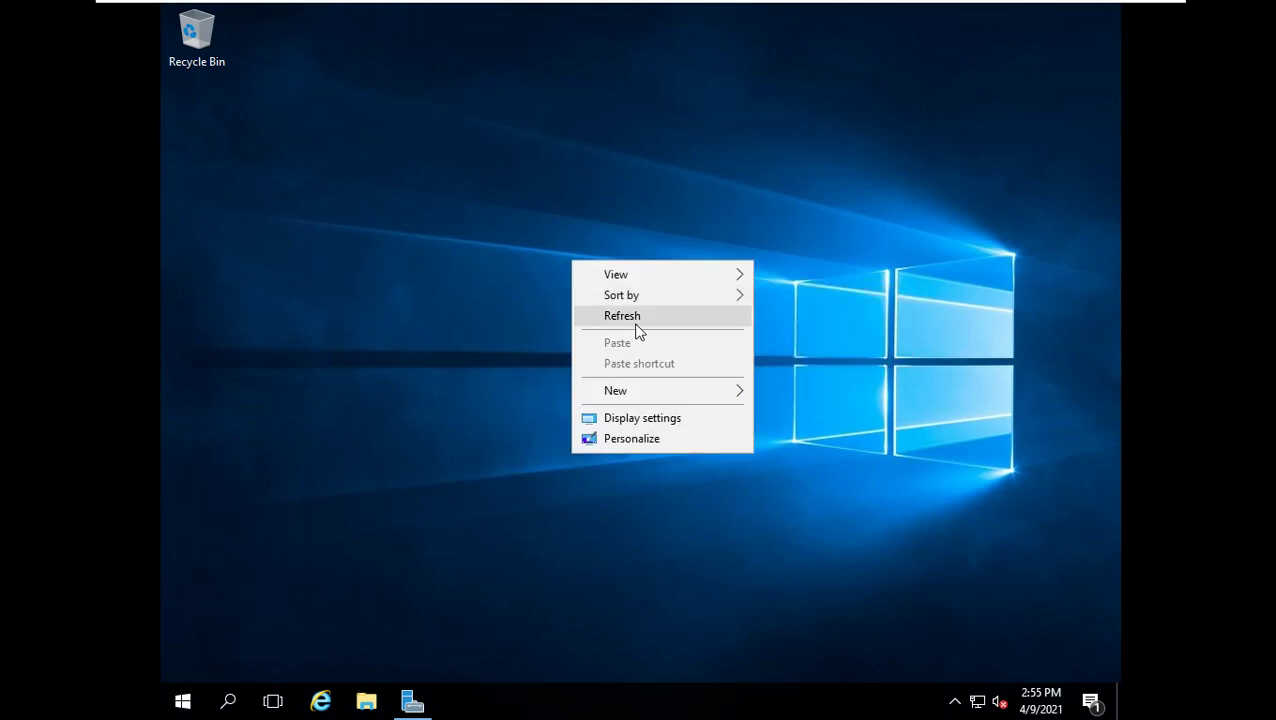
pyautogui.click(630, 318)
pyautogui.press('super+r')
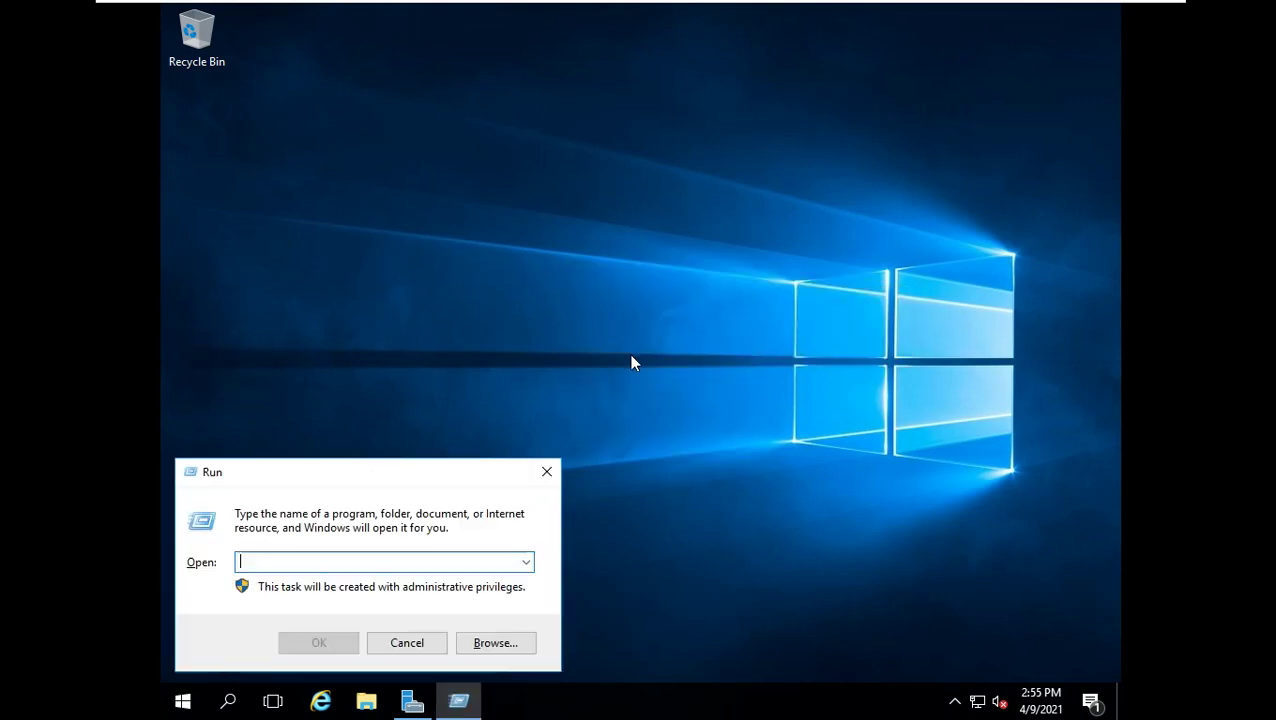
pyautogui.write('ncpa.cpl')
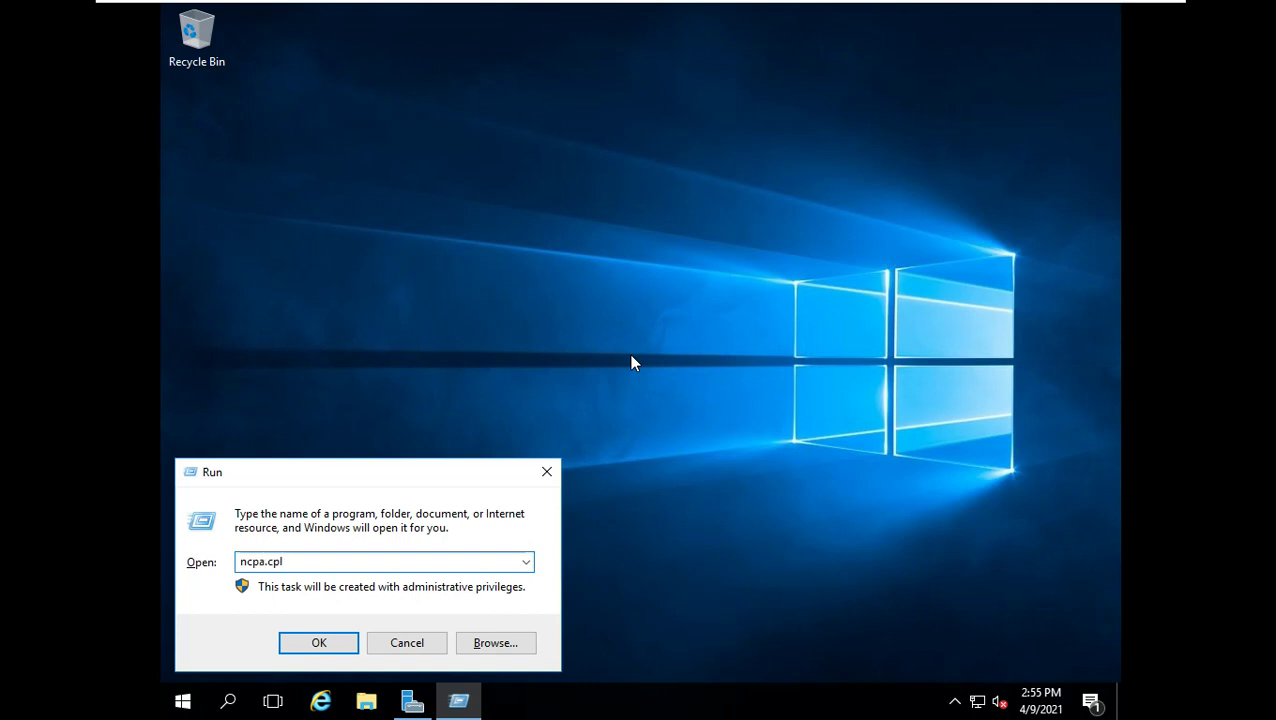
pyautogui.press('Return')
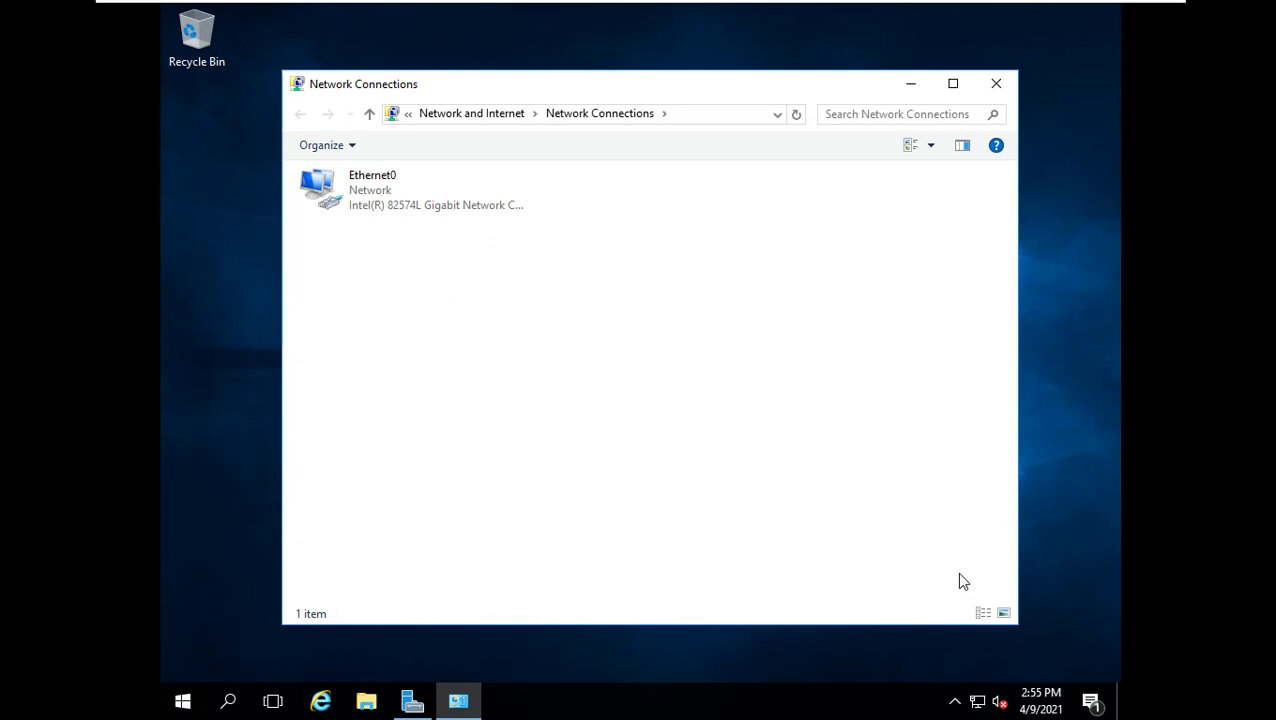
# - Open the TCP/IPv4 properties of the Ethernet0 adapter and choose to use a manually specified IP address
pyautogui.click(420, 197)
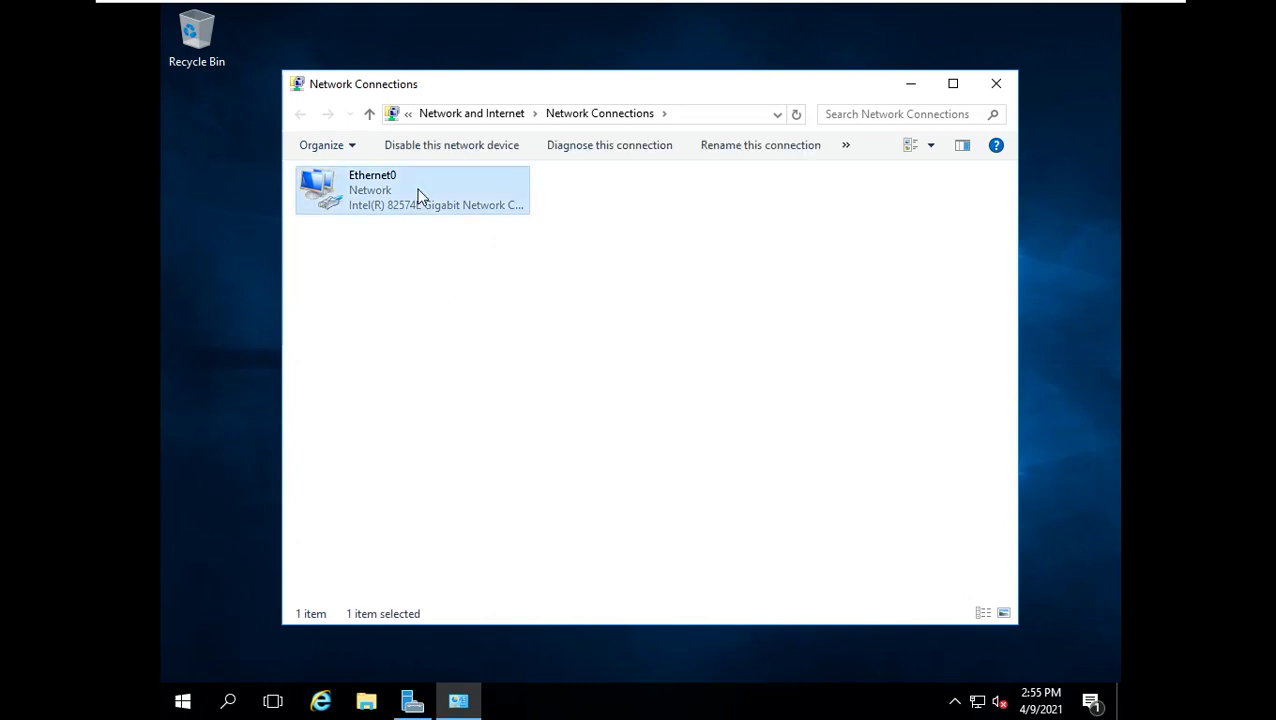
pyautogui.doubleClick(420, 197)
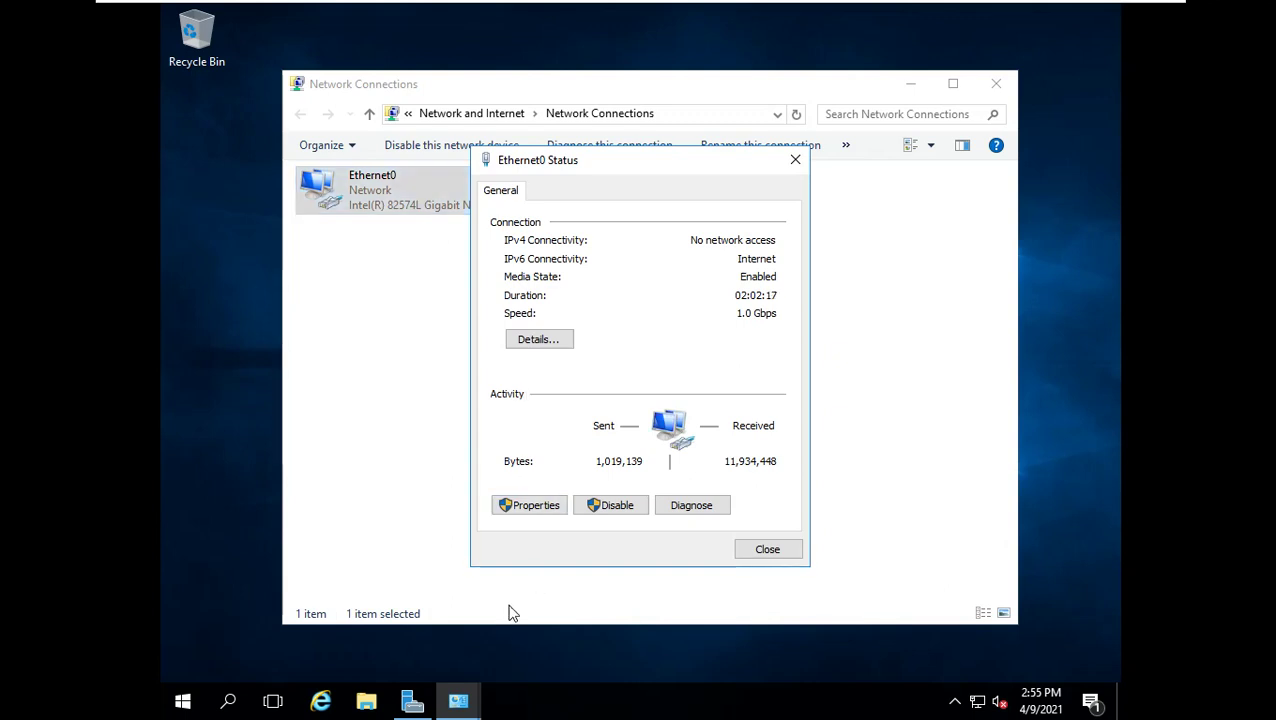
pyautogui.click(528, 505)
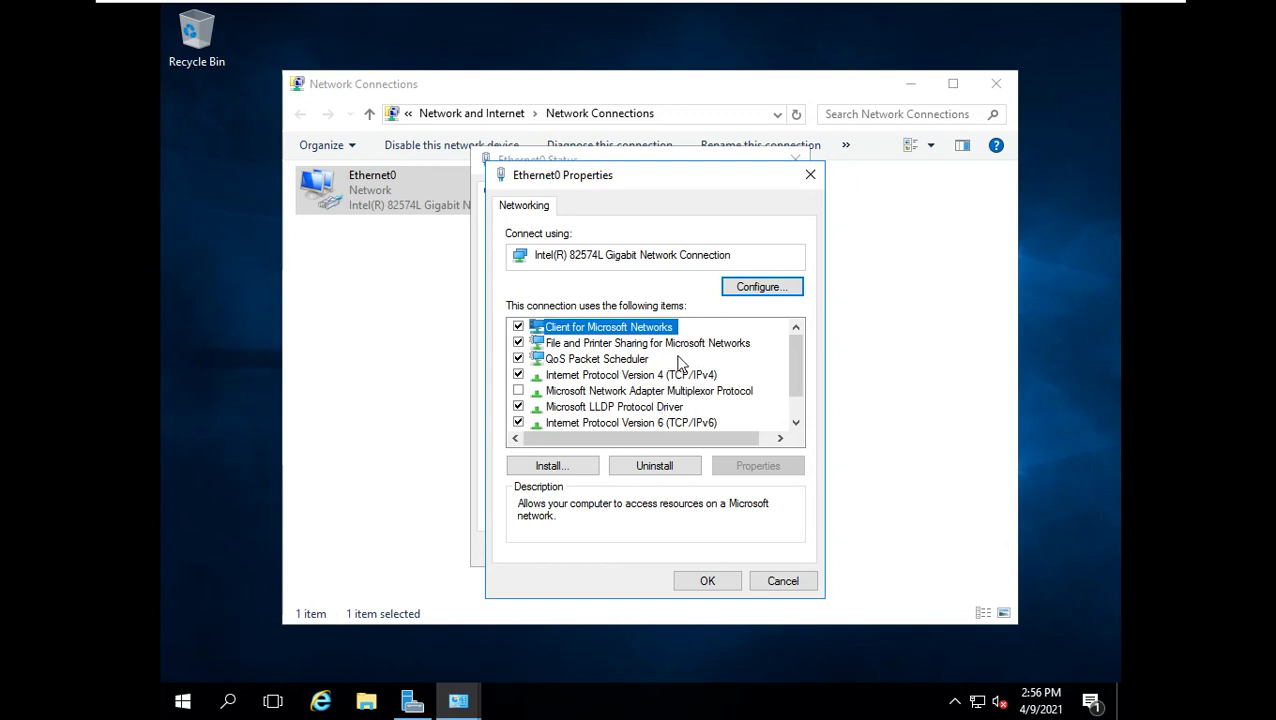
pyautogui.doubleClick(676, 376)
pyautogui.click(645, 381)
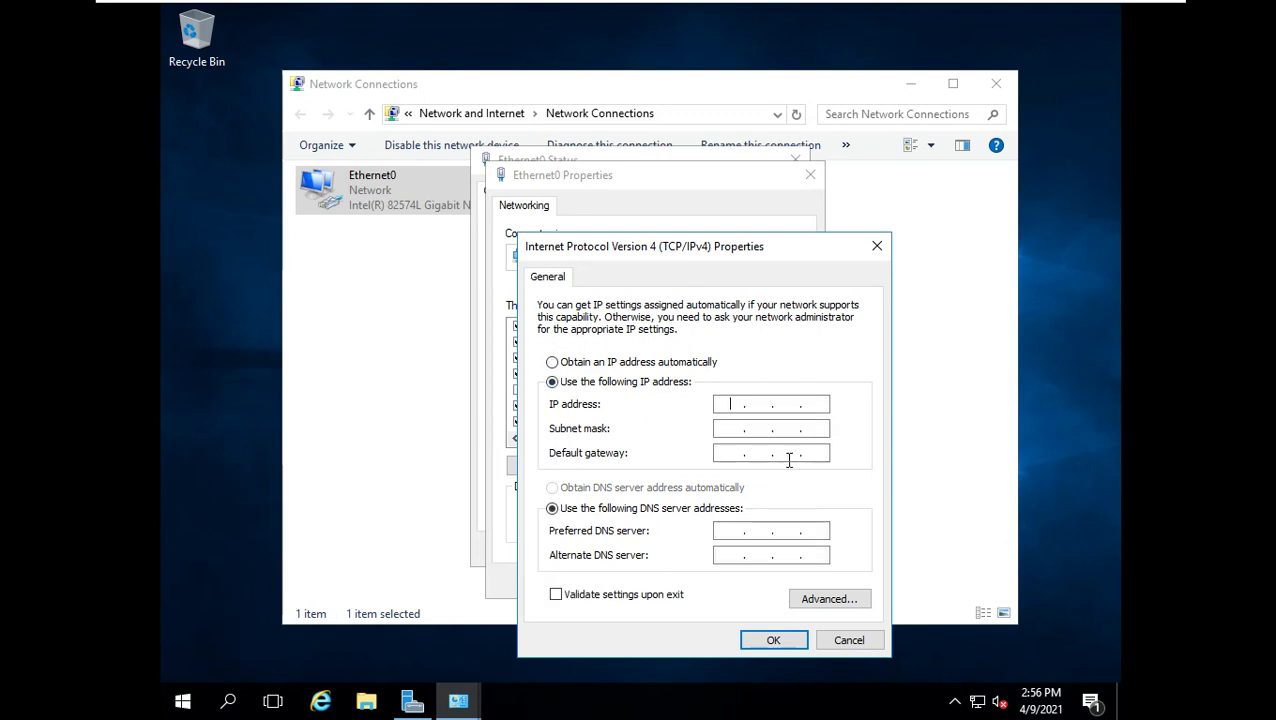
# - Set IP address 10.0.0.100, subnet mask 255.0.0.0 and preferred DNS server 10.0.0.100, then save and close all network windows
pyautogui.write('10.0.0.100')
pyautogui.press('Tab')
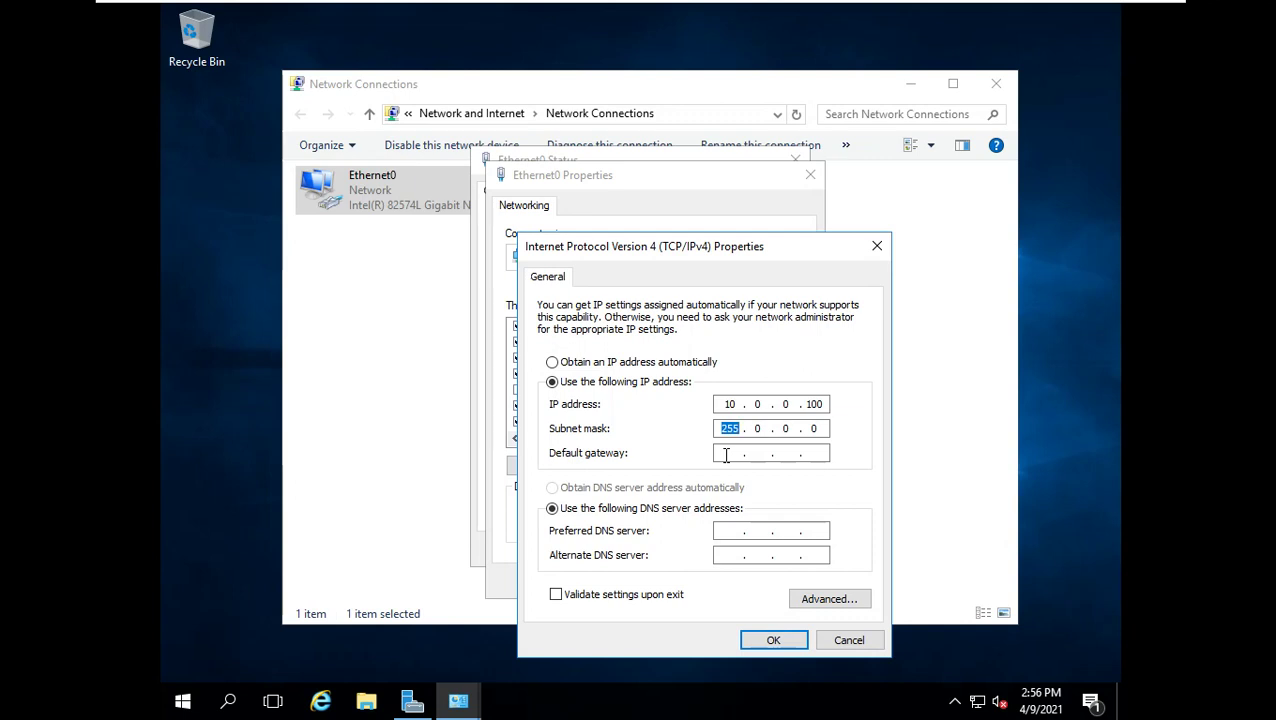
pyautogui.click(733, 530)
pyautogui.write('10.0.0.100')
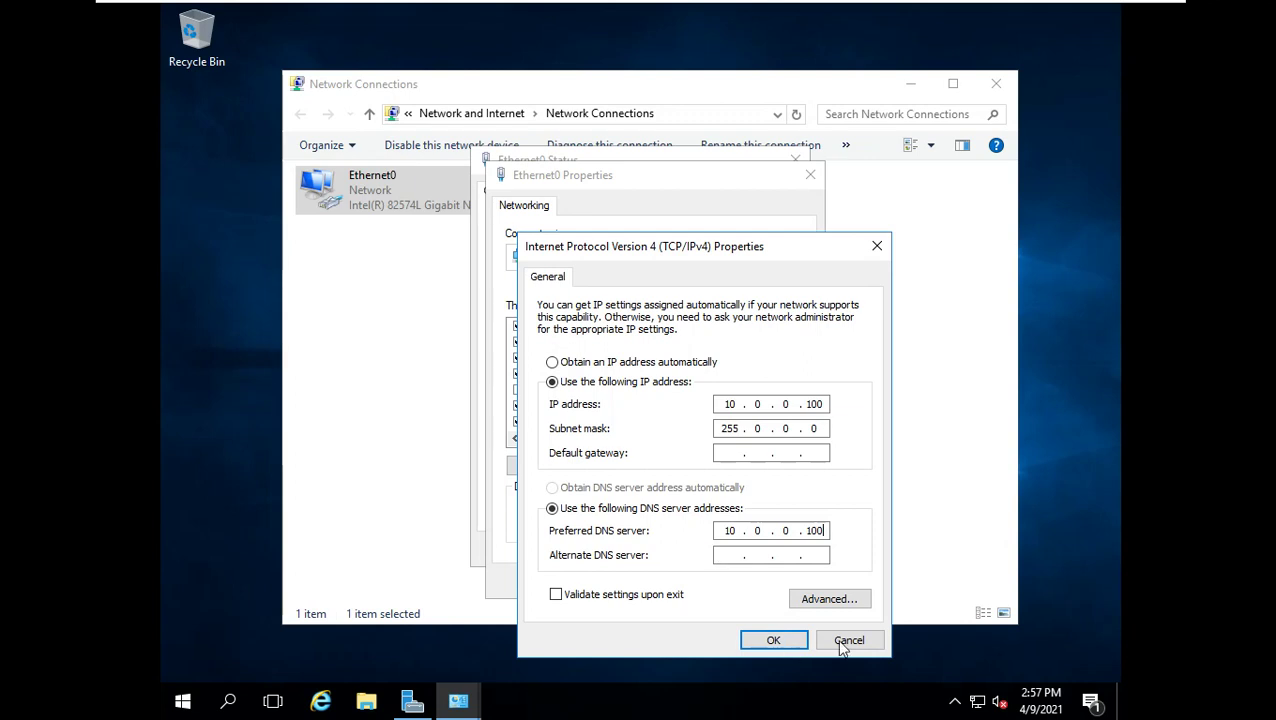
pyautogui.click(797, 639)
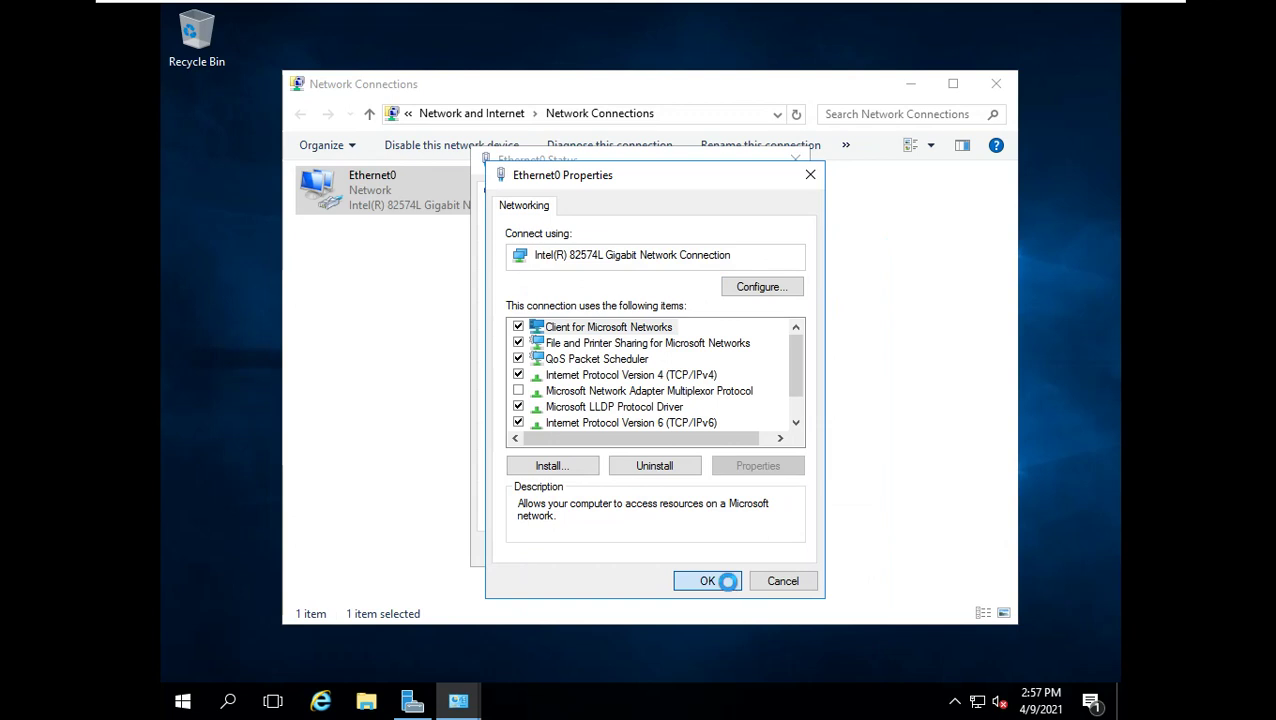
pyautogui.click(729, 583)
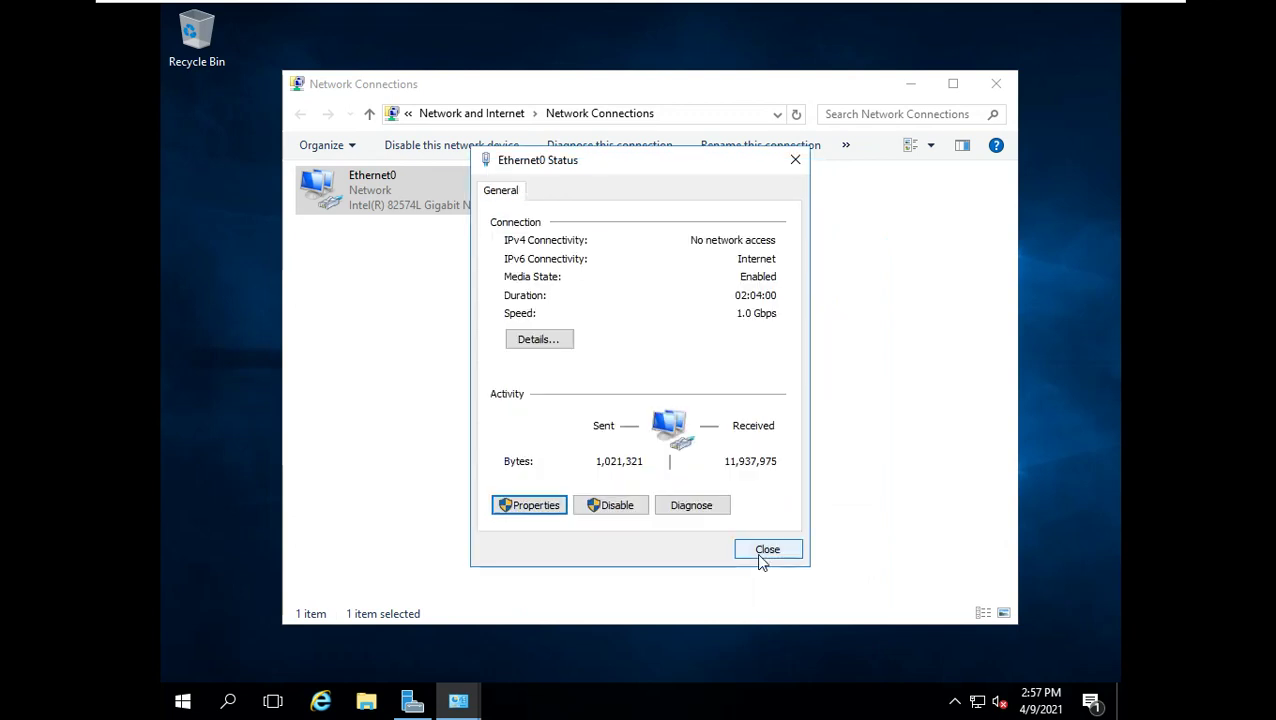
pyautogui.click(760, 560)
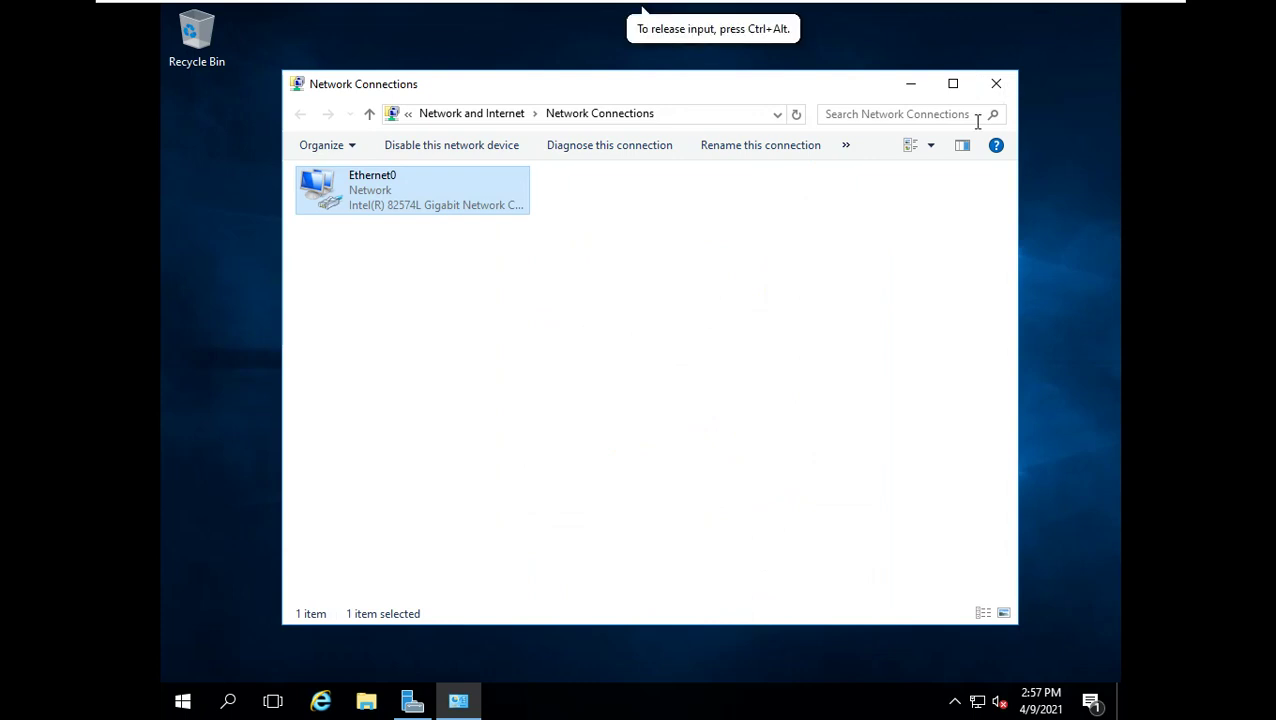
pyautogui.click(996, 84)
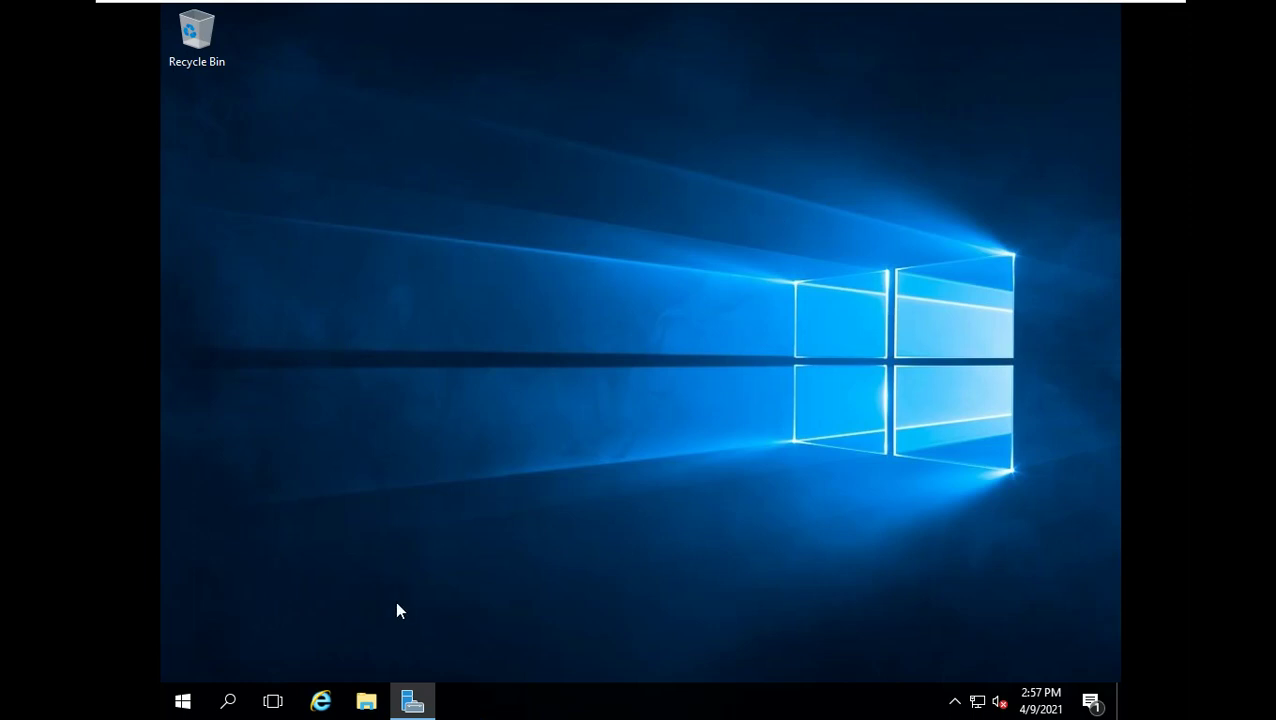
# - Switch to Server Manager and start adding roles with a role-based installation on the local server from the server pool
pyautogui.click(421, 707)
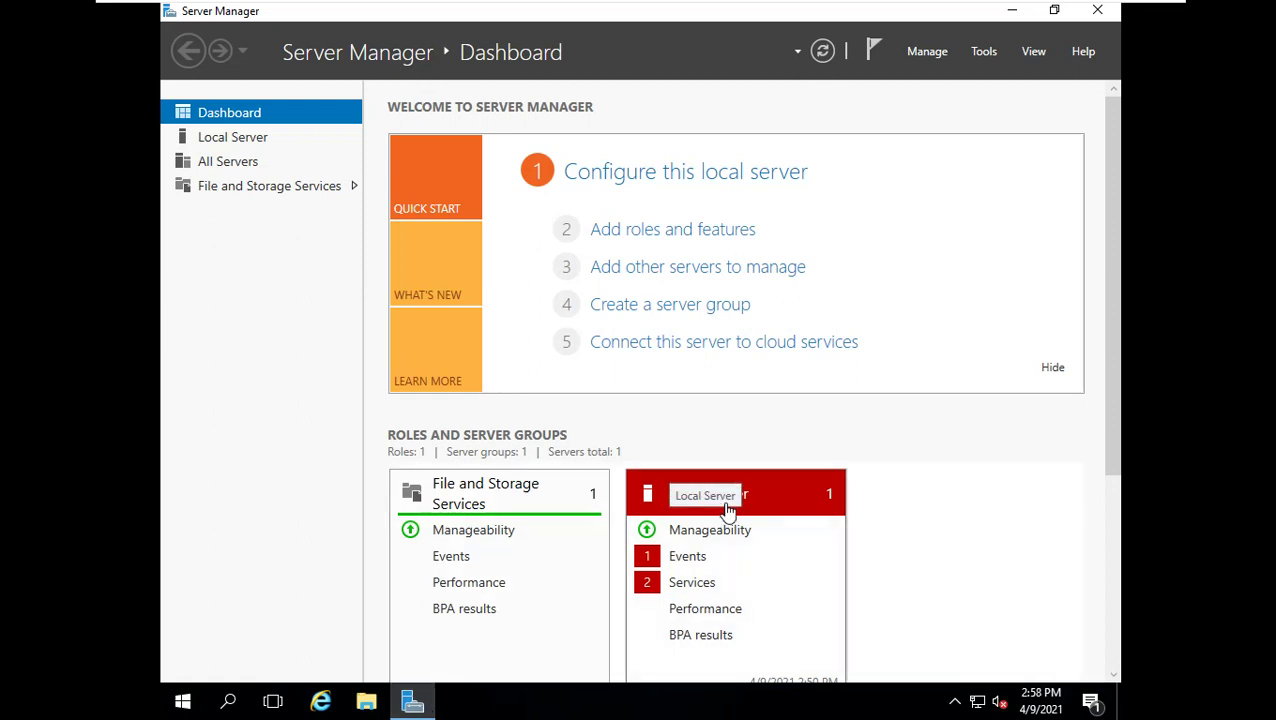
pyautogui.click(703, 230)
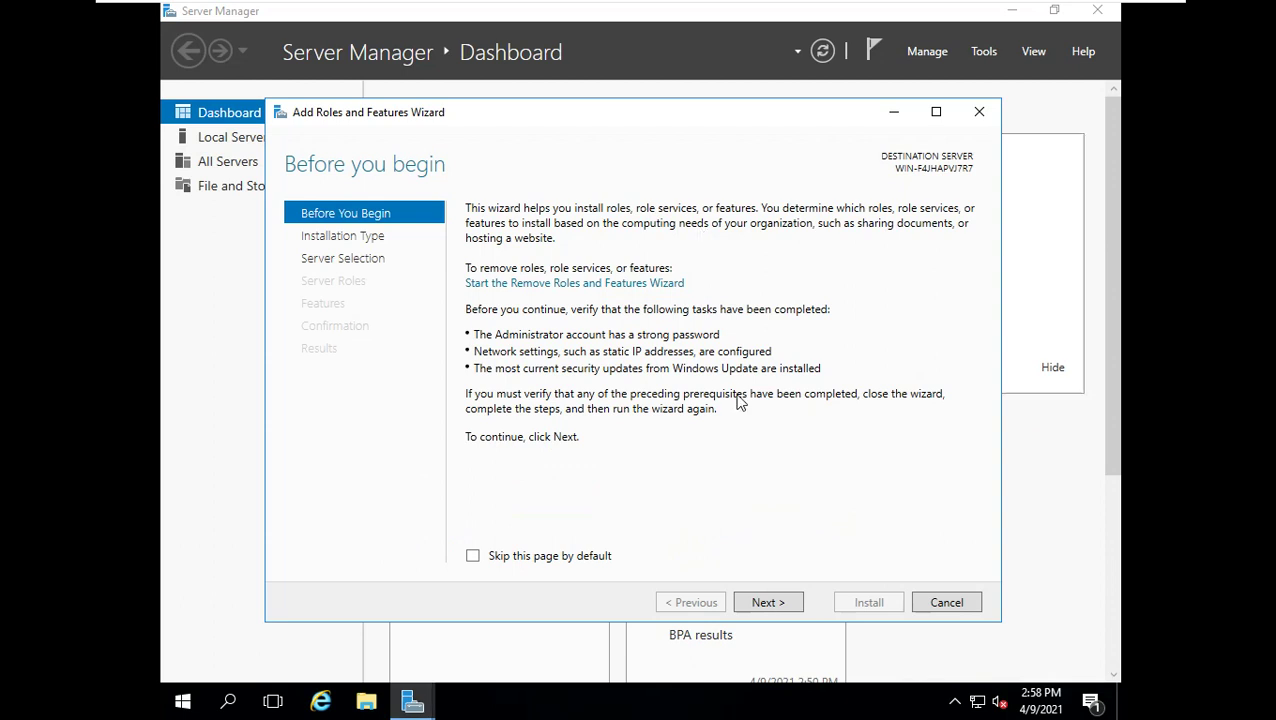
pyautogui.click(752, 603)
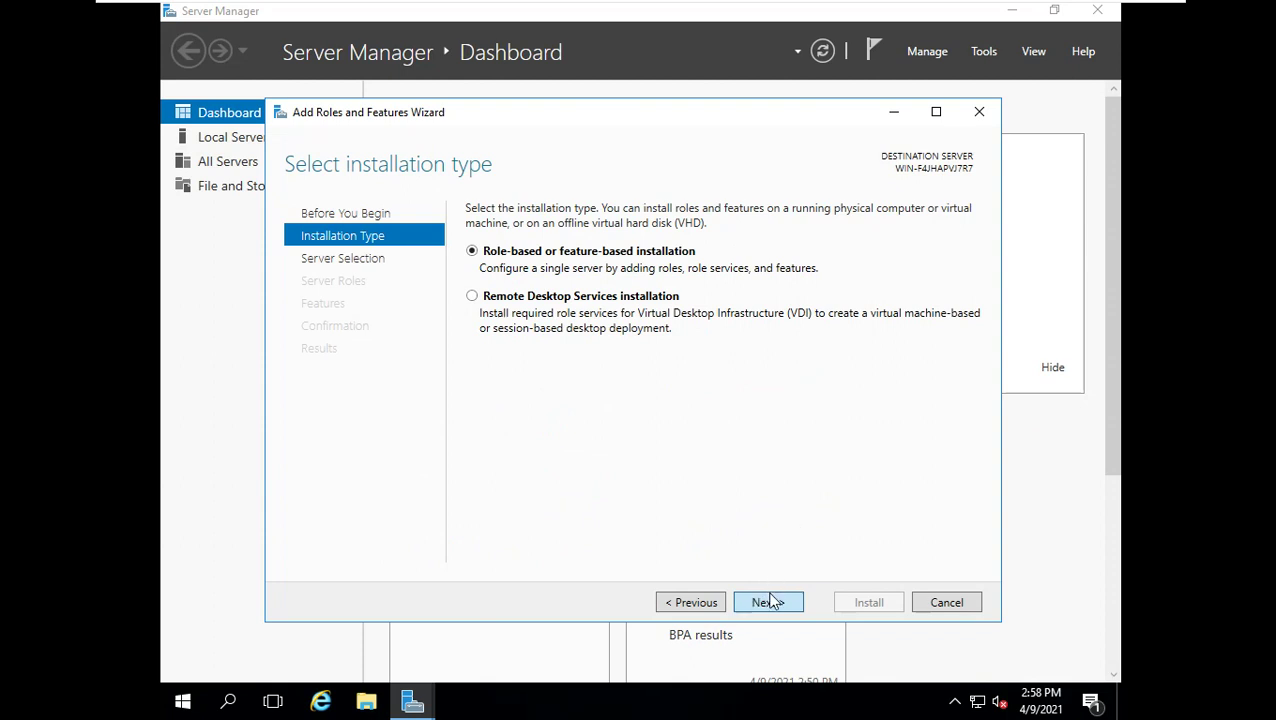
pyautogui.click(768, 603)
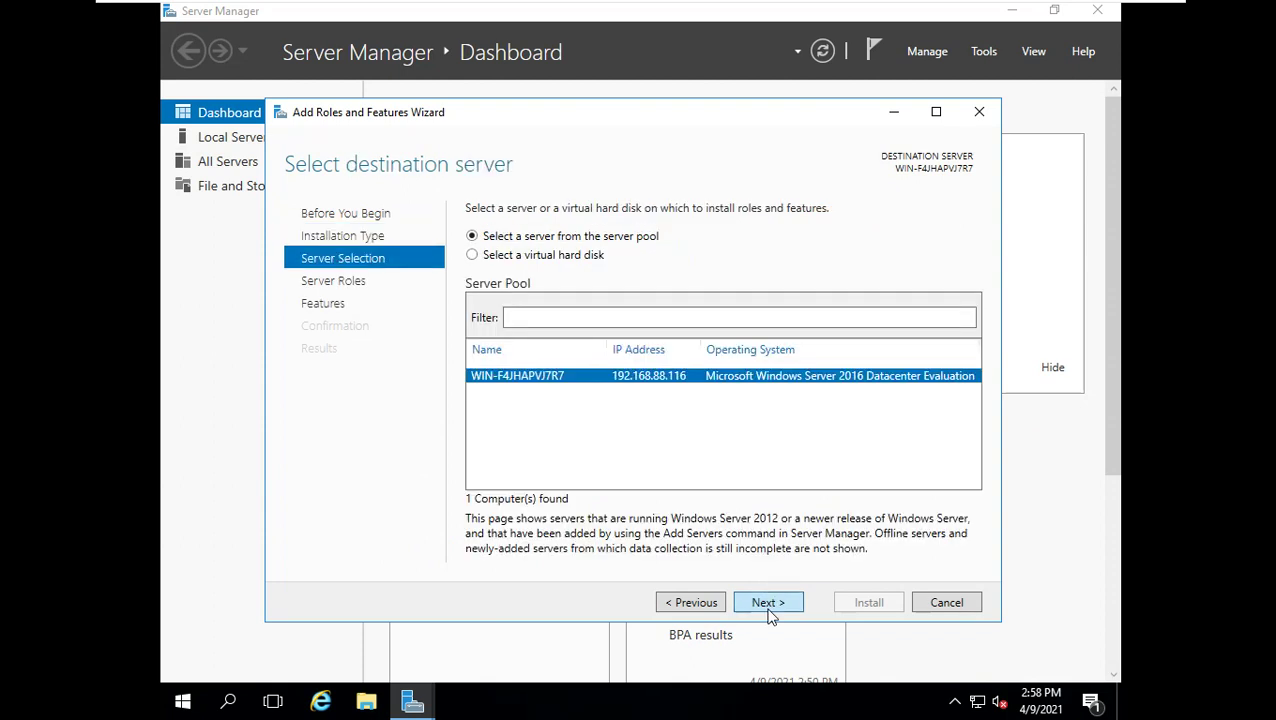
pyautogui.click(768, 603)
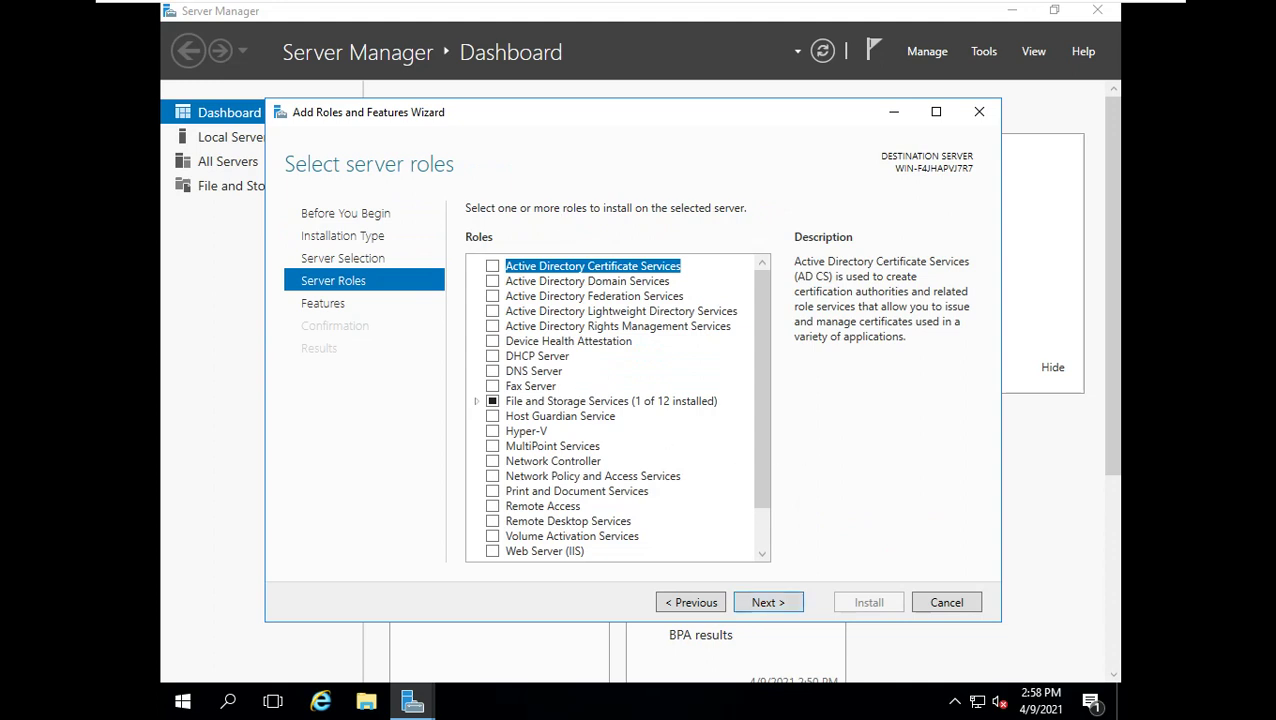
# - Select the Active Directory Domain Services and DNS Server roles with their required features, continuing past the static IP validation
pyautogui.click(492, 283)
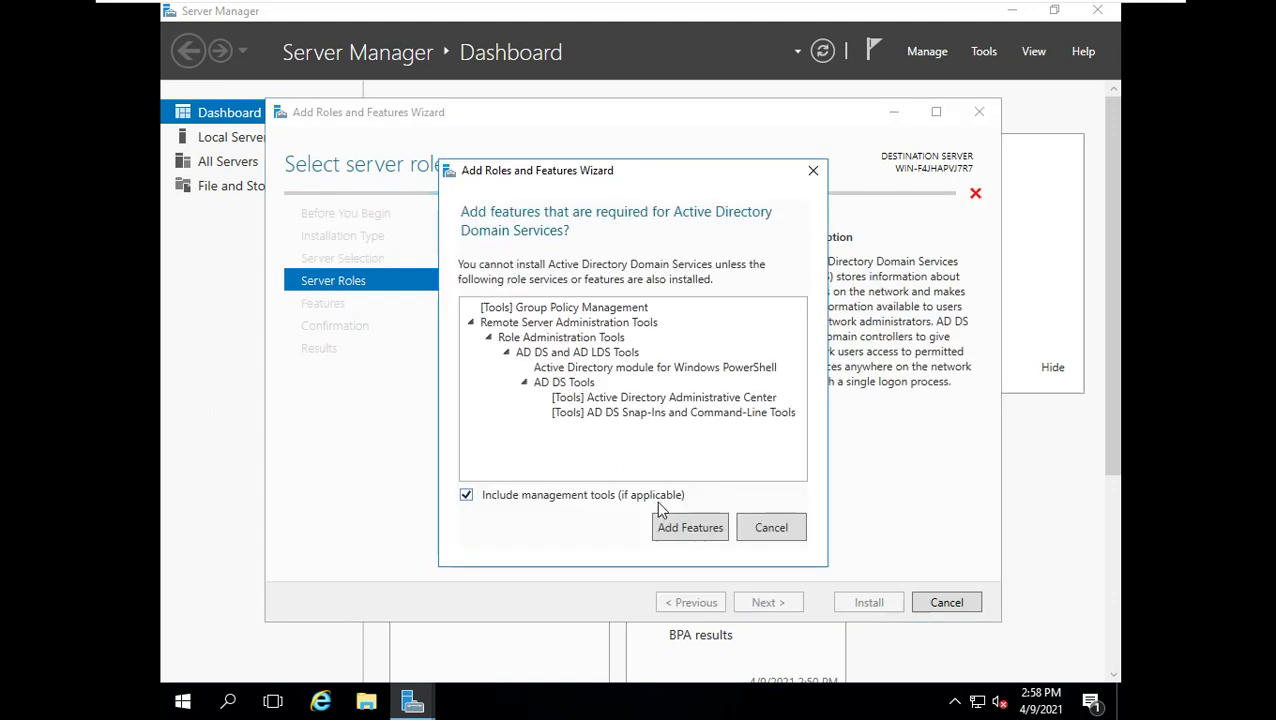
pyautogui.click(667, 527)
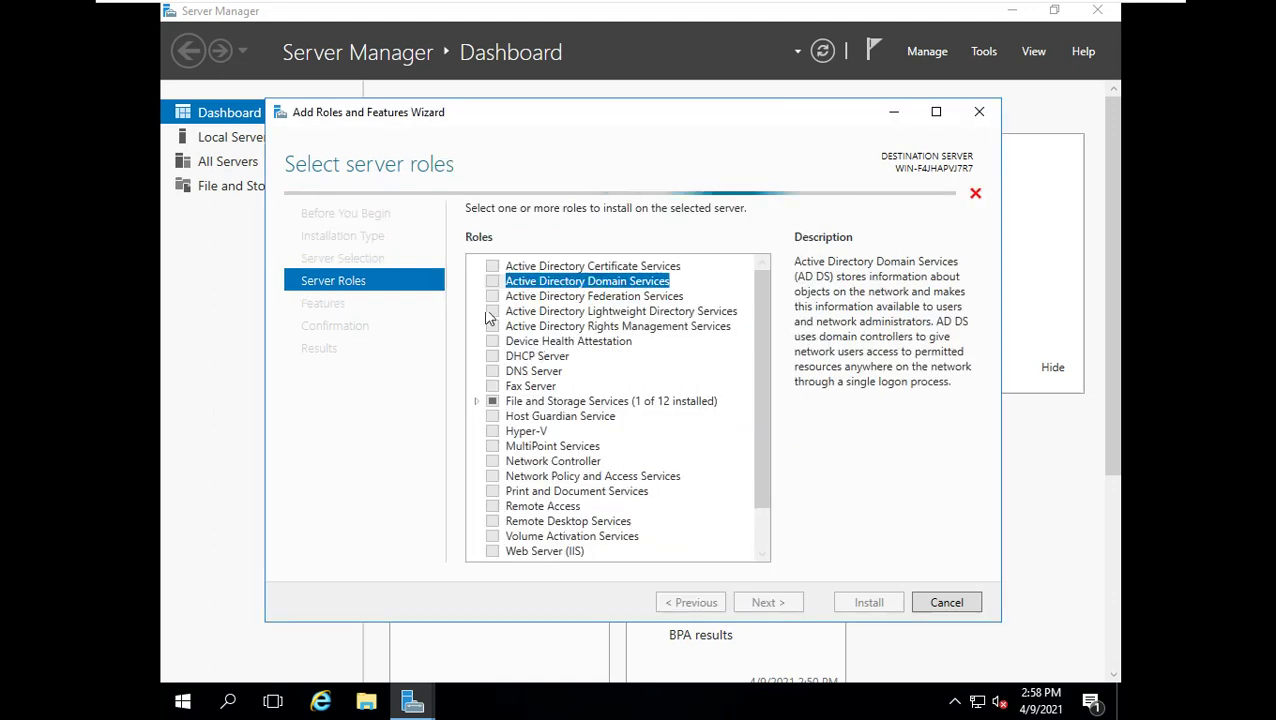
pyautogui.click(492, 371)
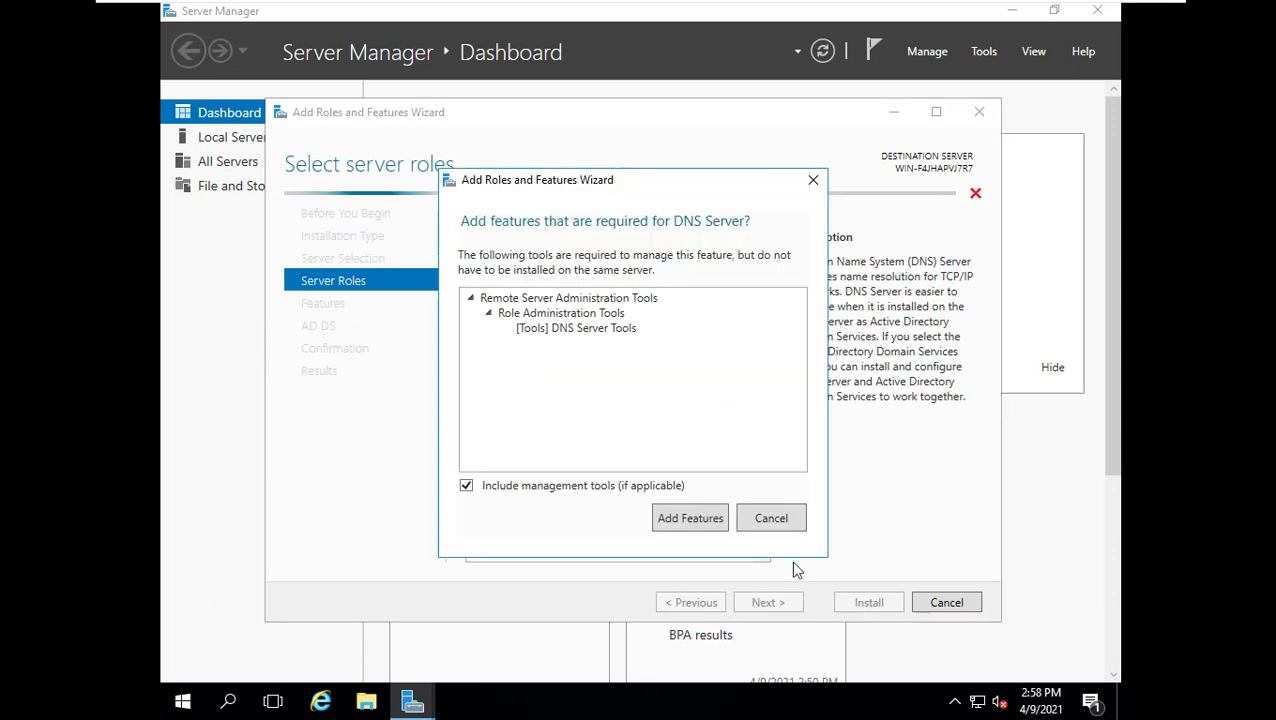
pyautogui.click(660, 518)
pyautogui.click(490, 343)
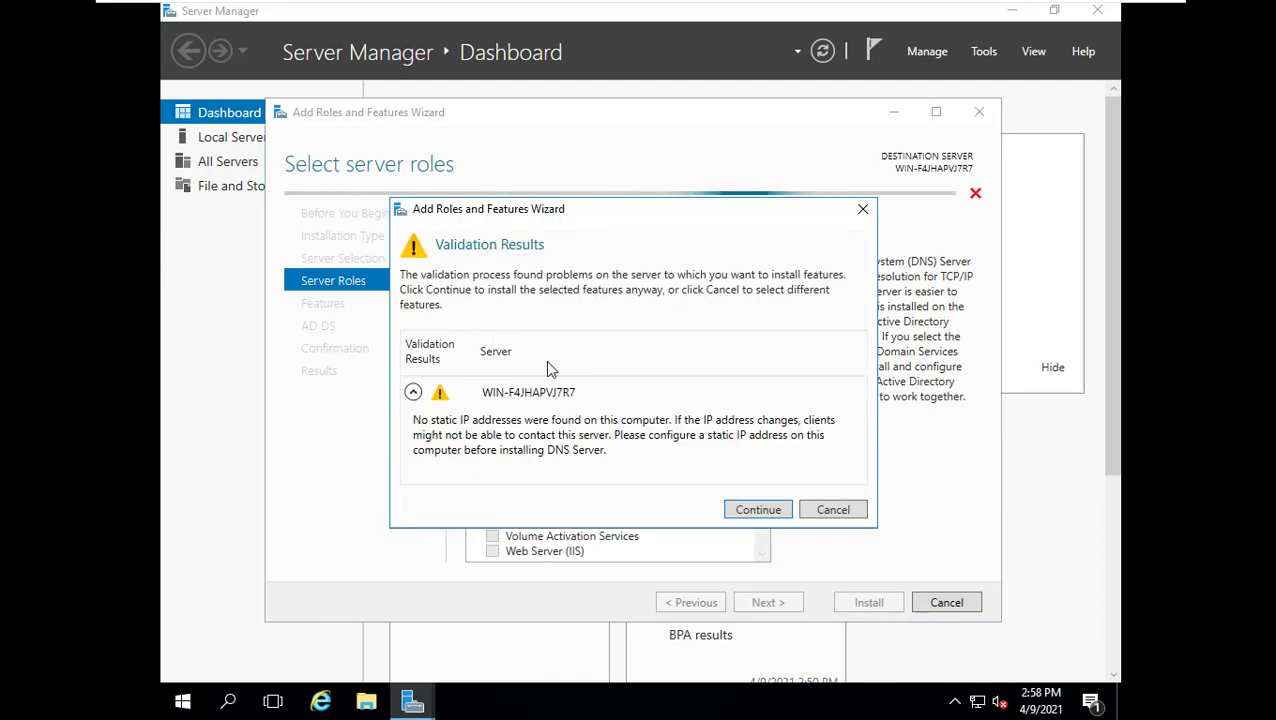
pyautogui.click(733, 510)
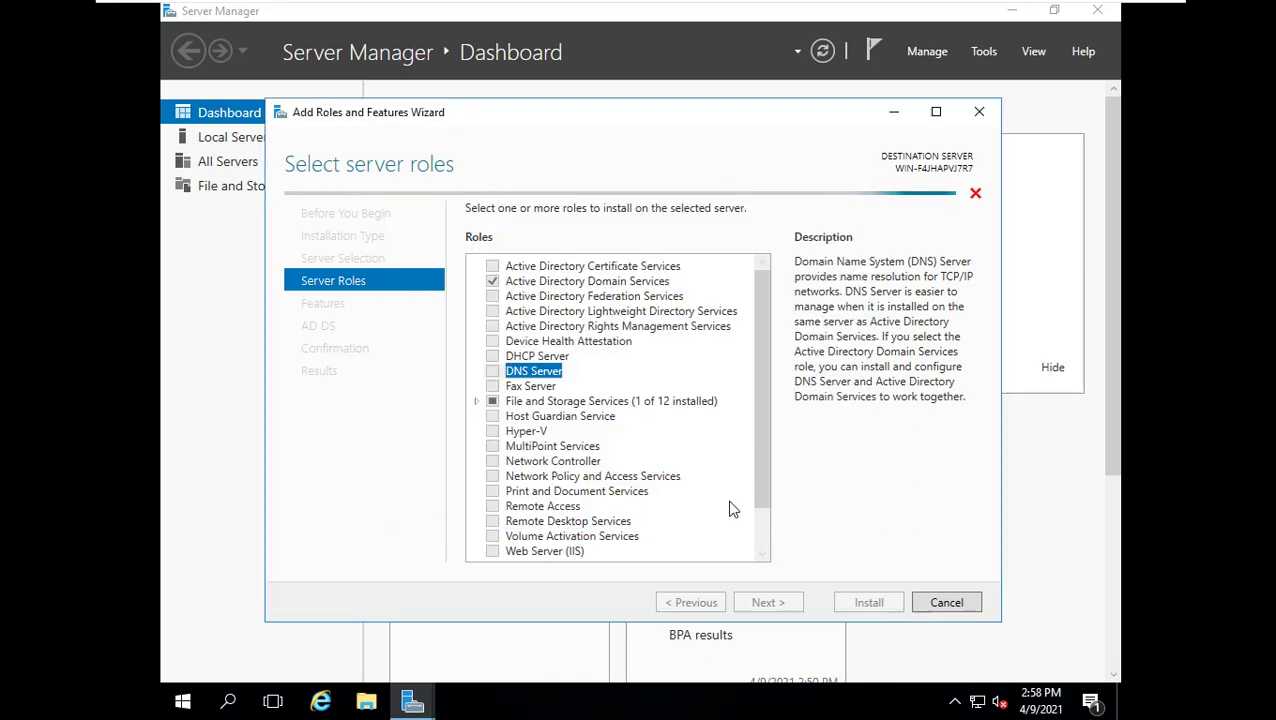
# - Select the DHCP Server role with its management tools, continuing past the validation results
pyautogui.click(491, 358)
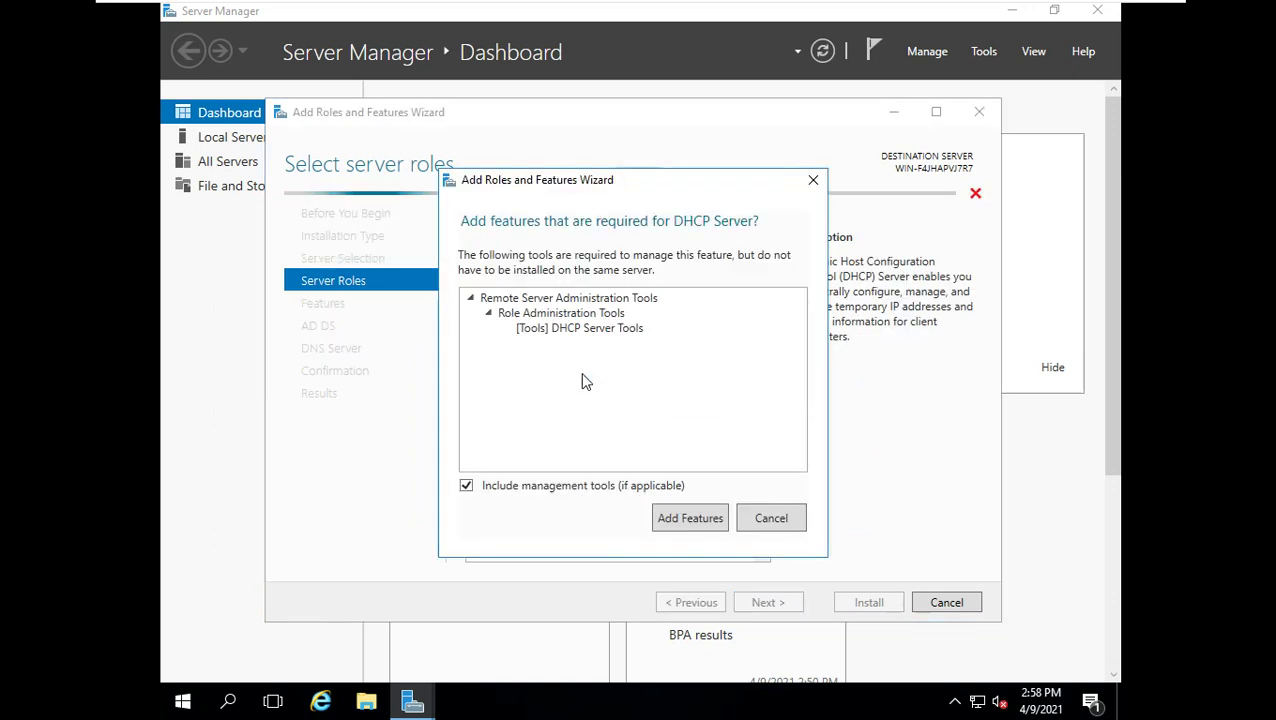
pyautogui.click(694, 518)
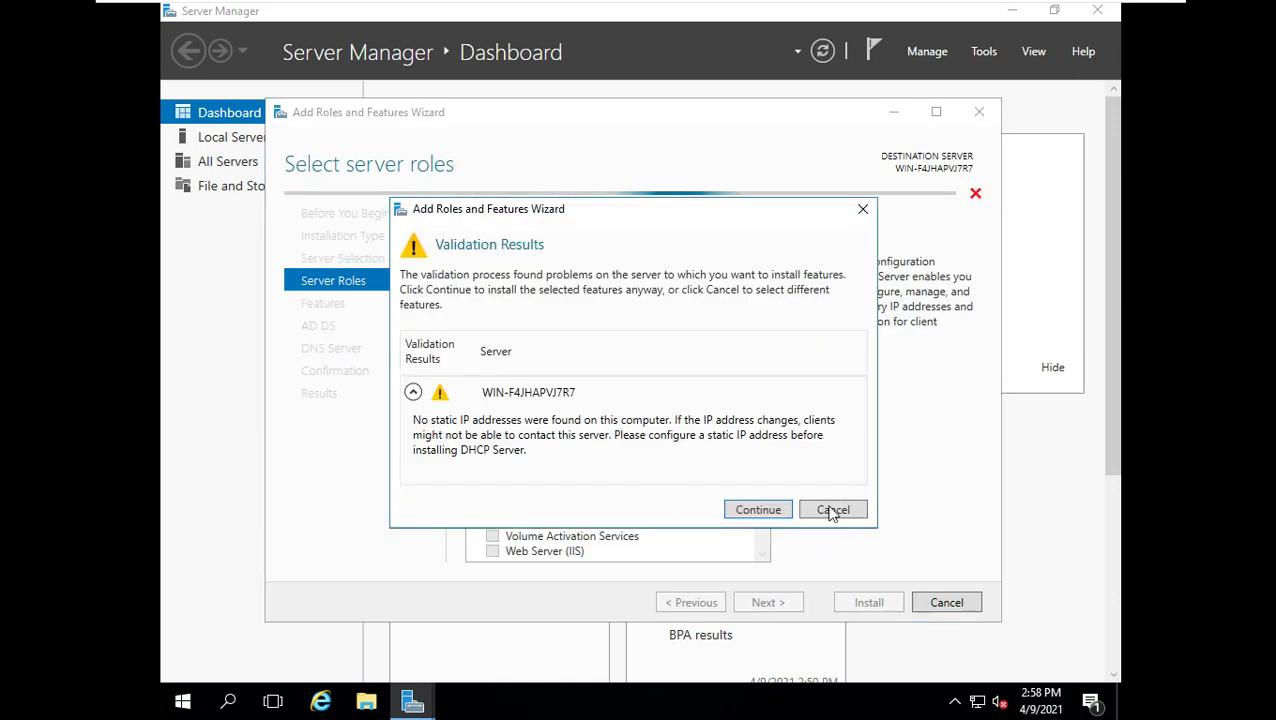
pyautogui.click(743, 507)
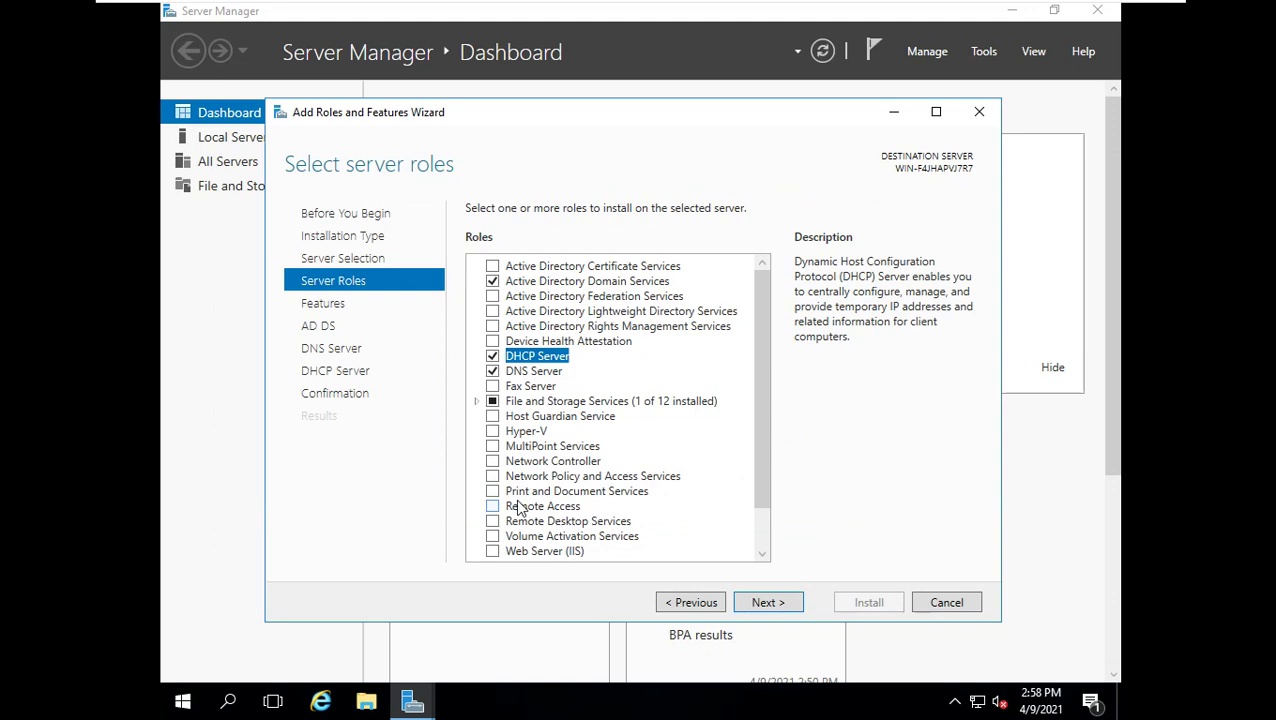
# - Select the Windows Deployment Services role with its management tools and accept the role selection
pyautogui.scroll(-2, 505, 475)
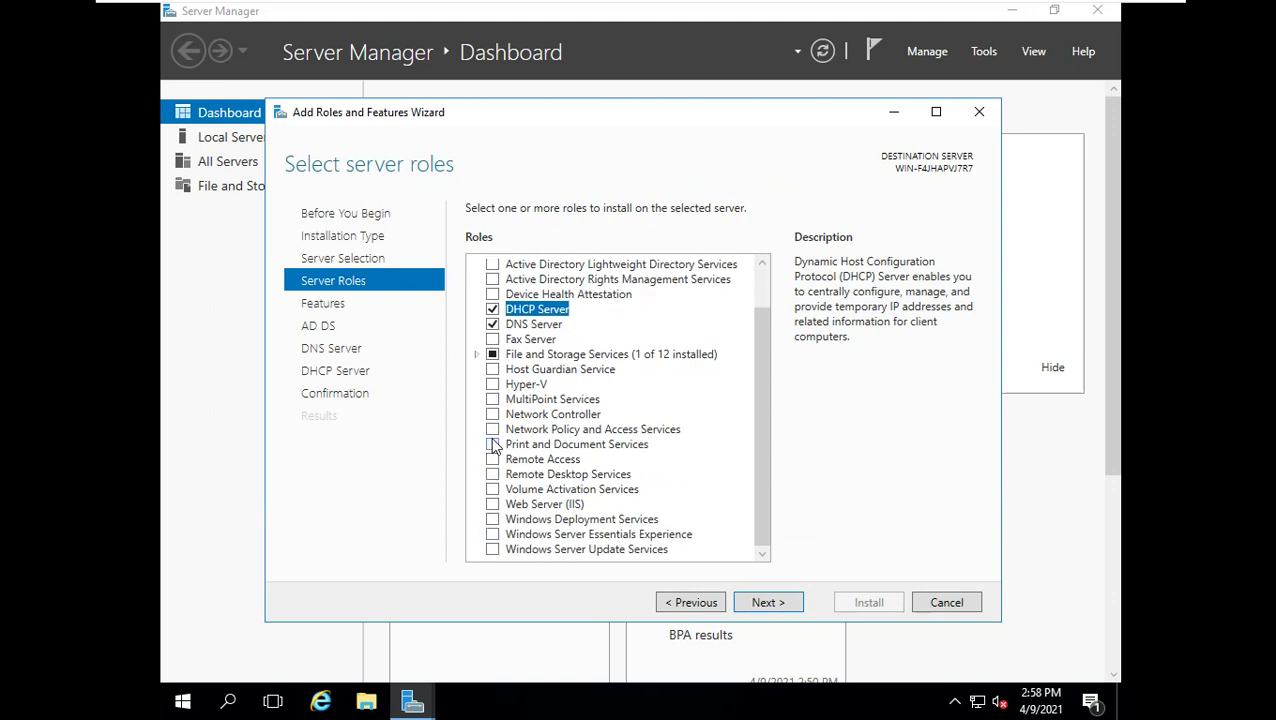
pyautogui.click(493, 520)
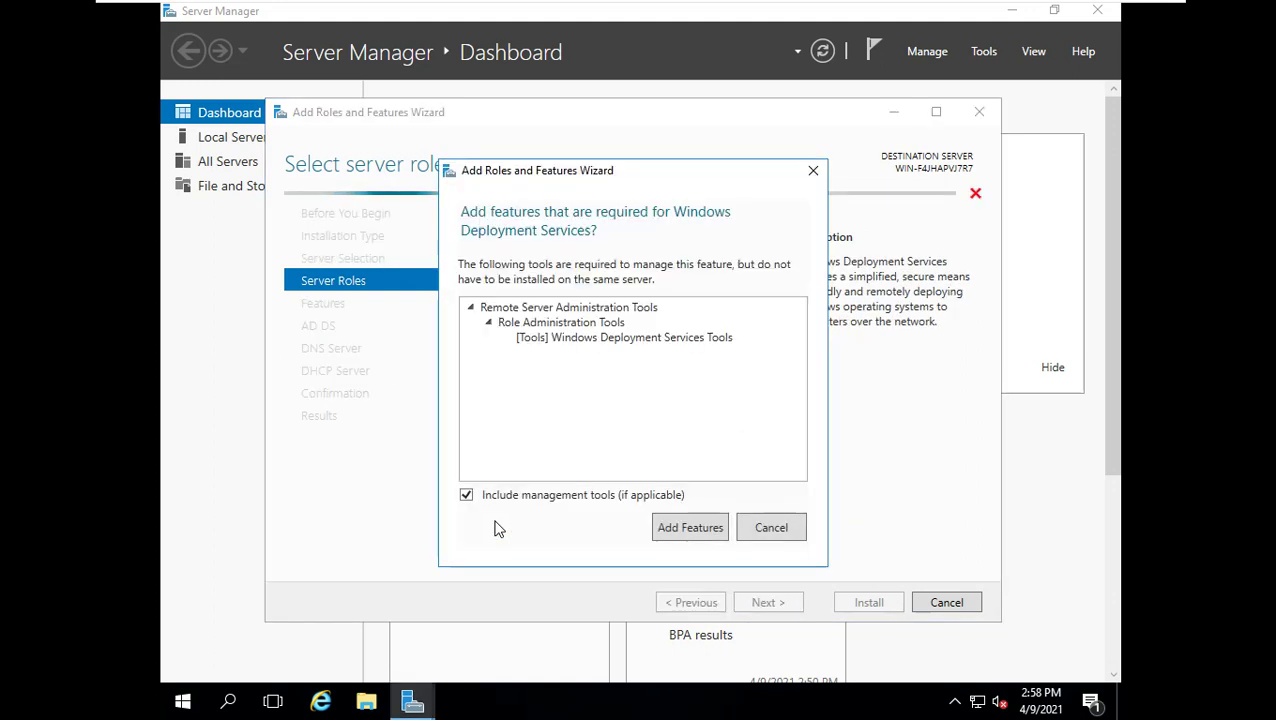
pyautogui.click(692, 532)
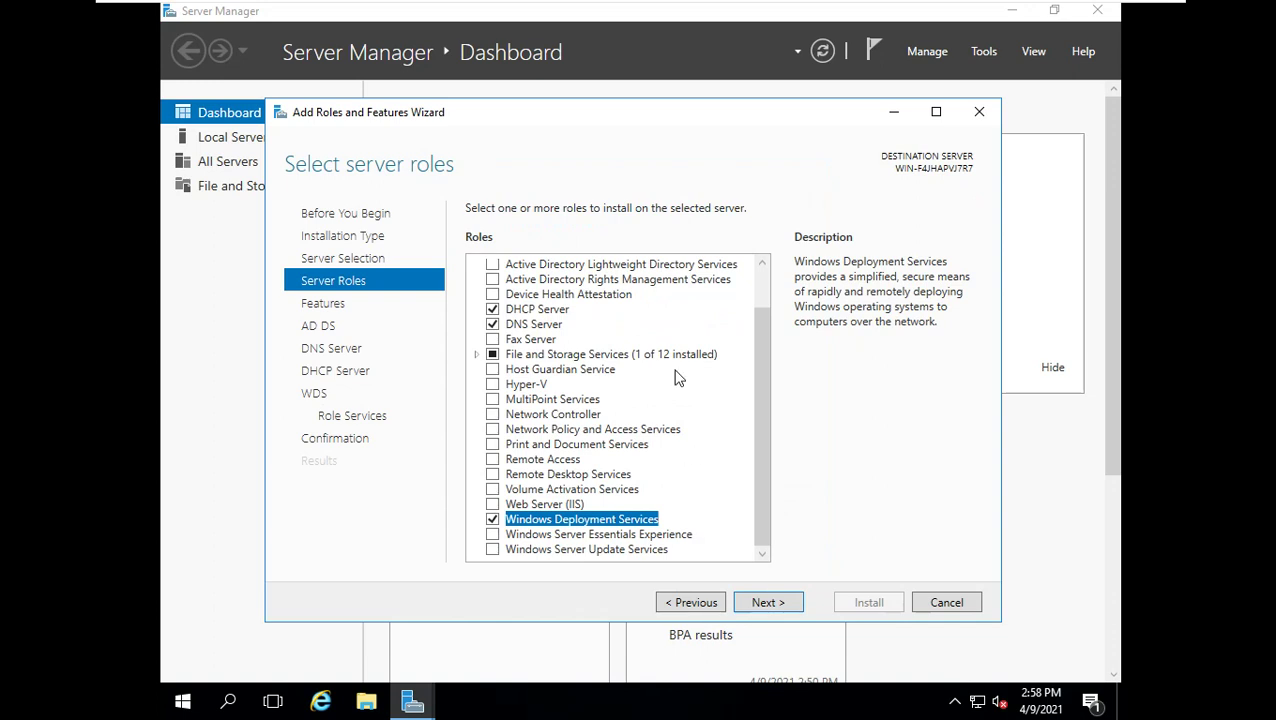
pyautogui.scroll(1, 675, 377)
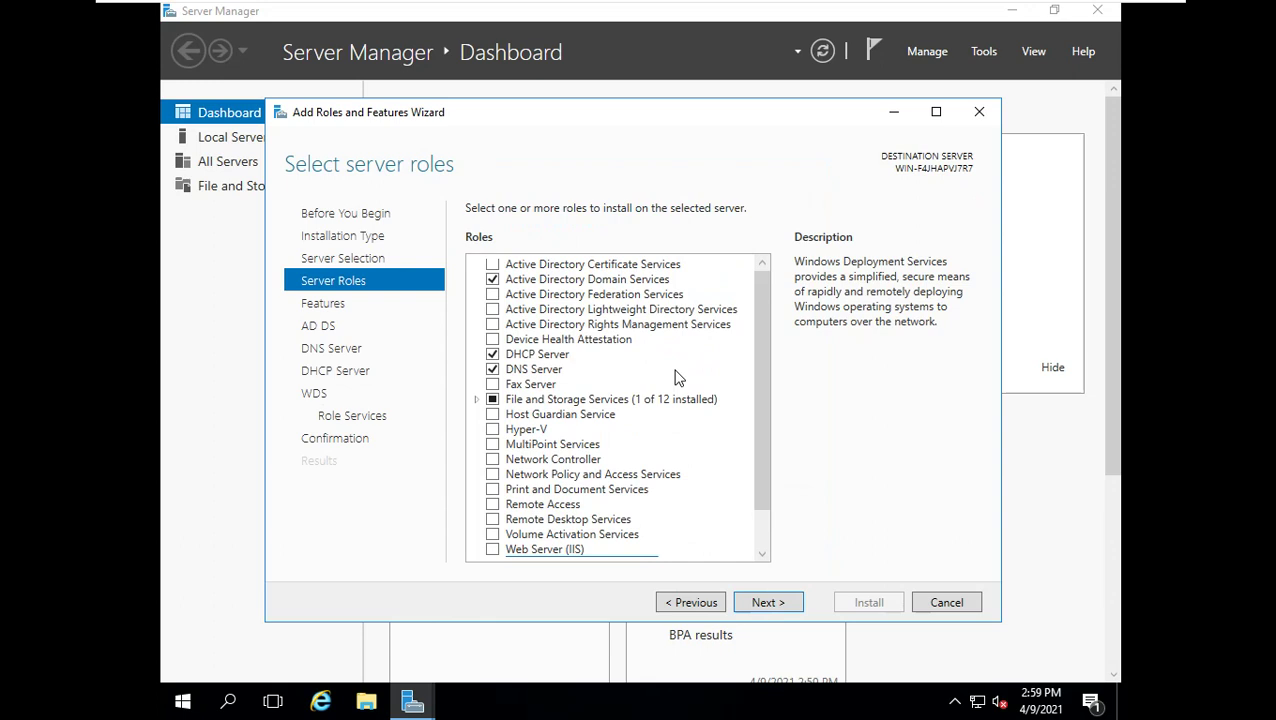
pyautogui.click(766, 602)
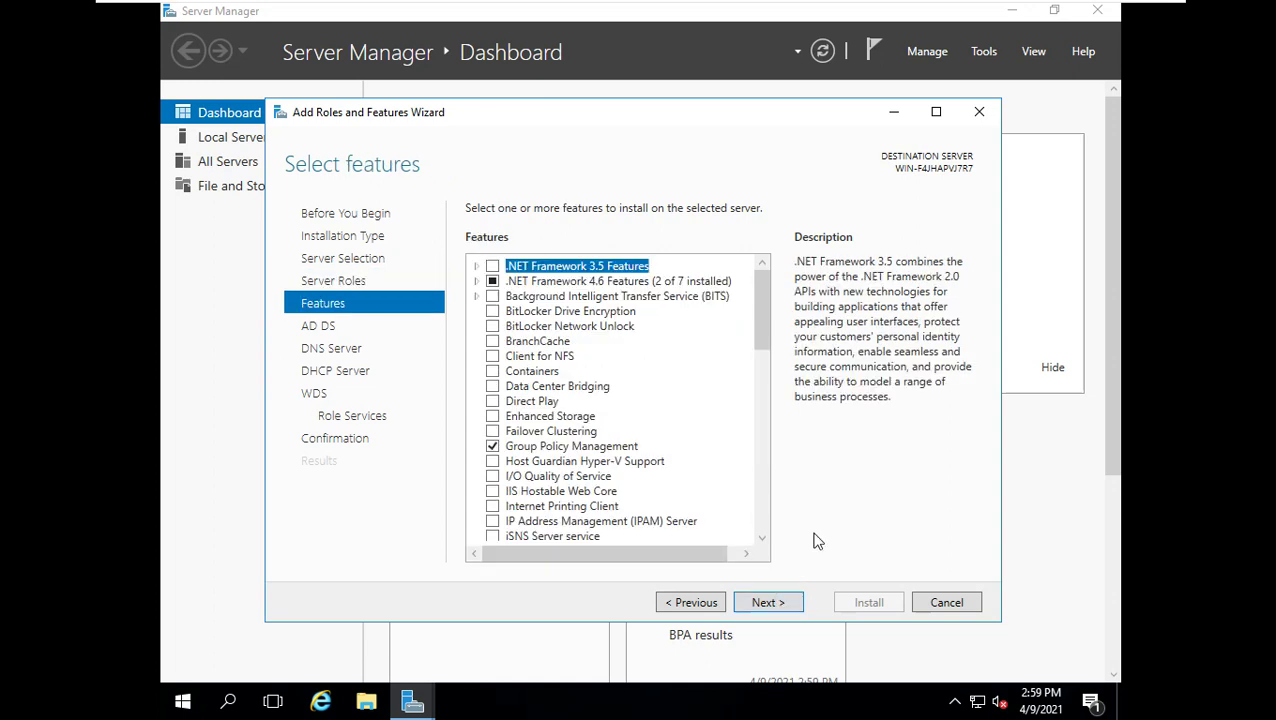
# - Keep the default feature selection and advance past the AD DS, DNS Server and DHCP Server information pages
pyautogui.click(762, 603)
pyautogui.click(762, 603)
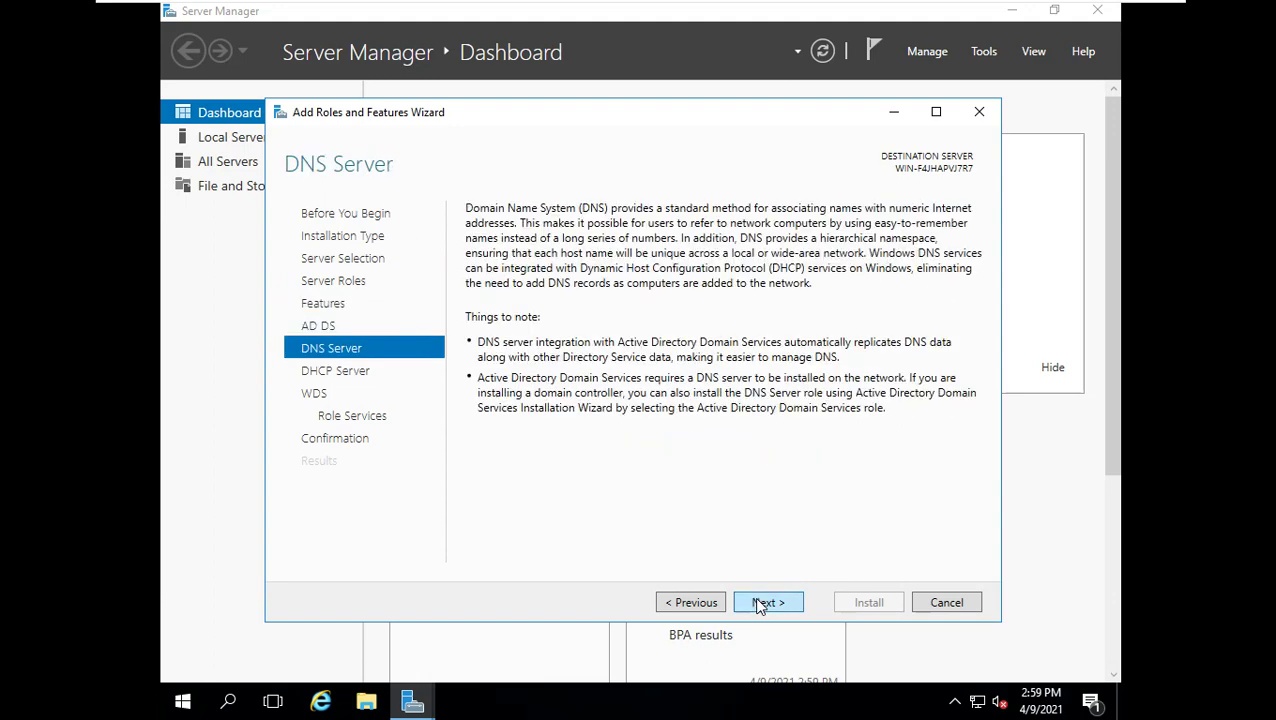
pyautogui.click(762, 603)
pyautogui.click(762, 603)
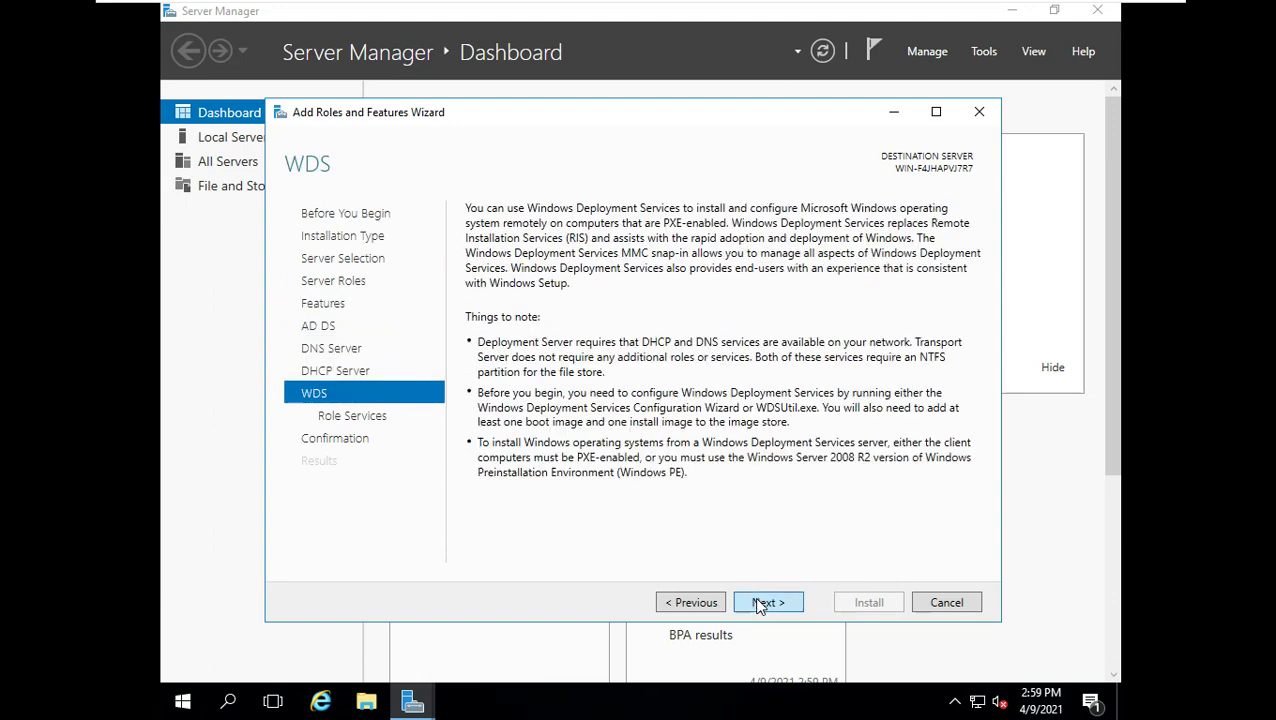
# - Keep both WDS role services, allow automatic restarts, and install the selected roles, closing the wizard when finished
pyautogui.click(762, 603)
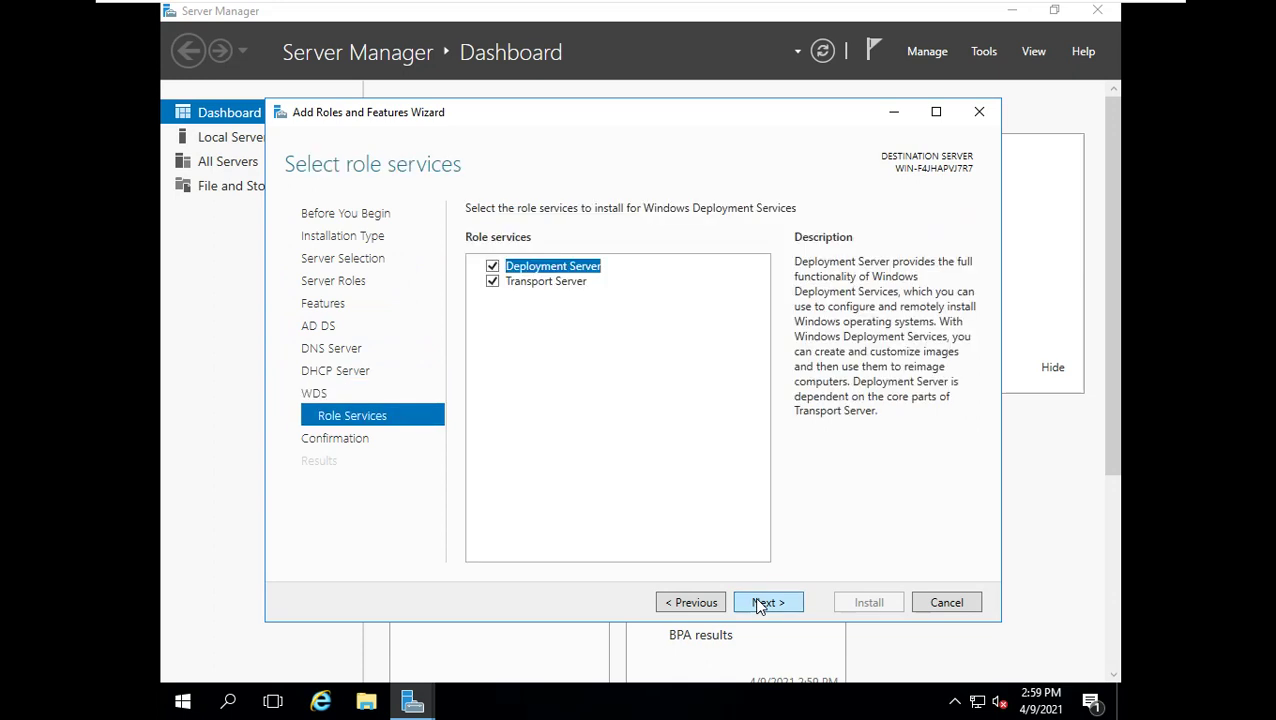
pyautogui.click(760, 604)
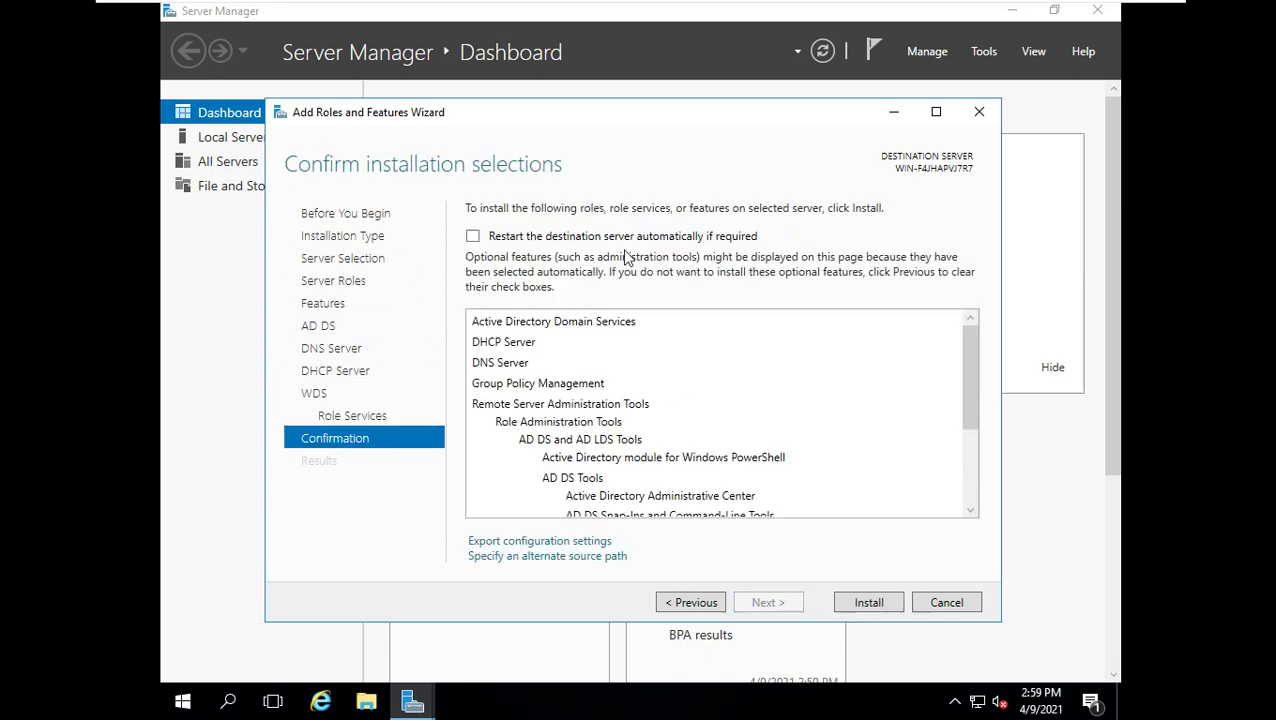
pyautogui.click(545, 237)
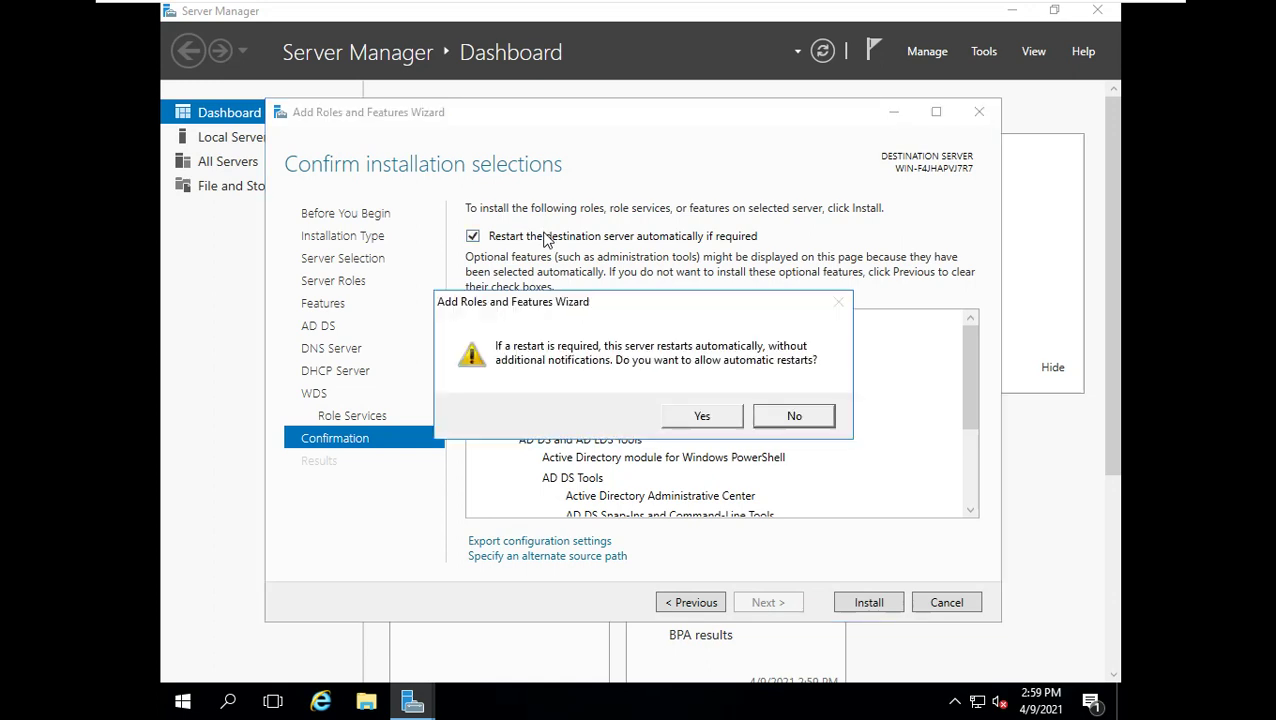
pyautogui.click(710, 417)
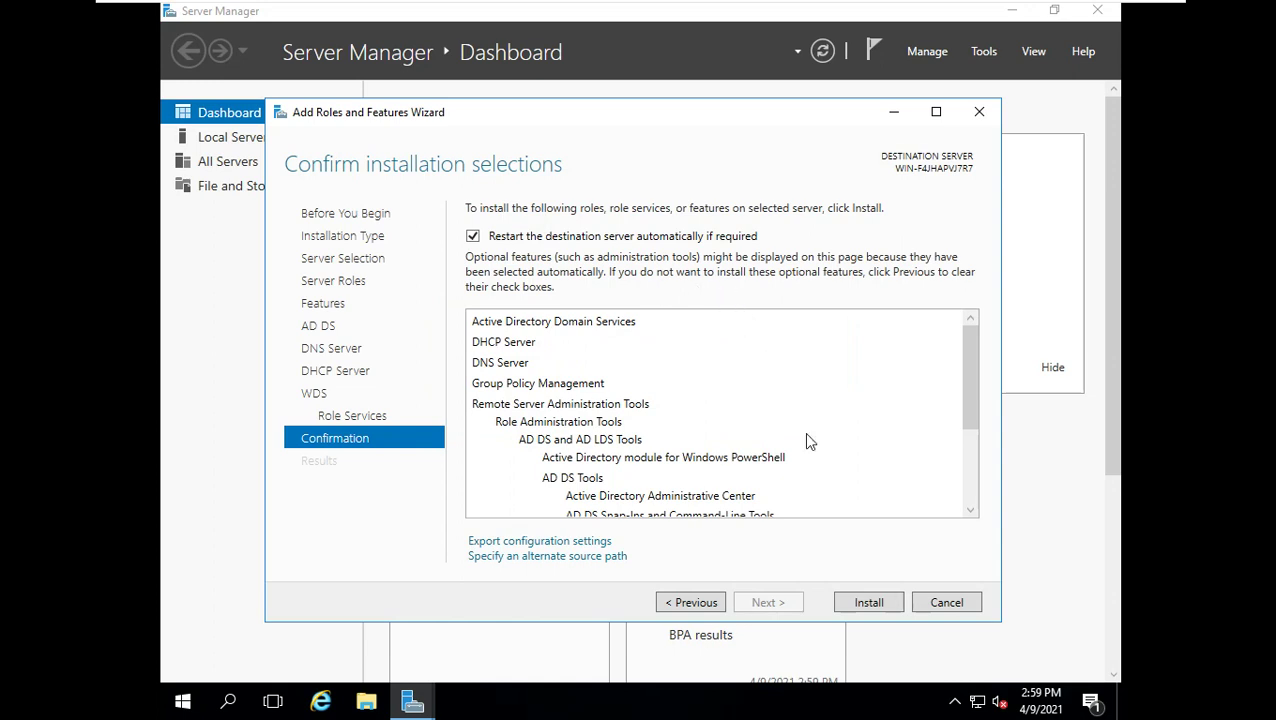
pyautogui.click(848, 603)
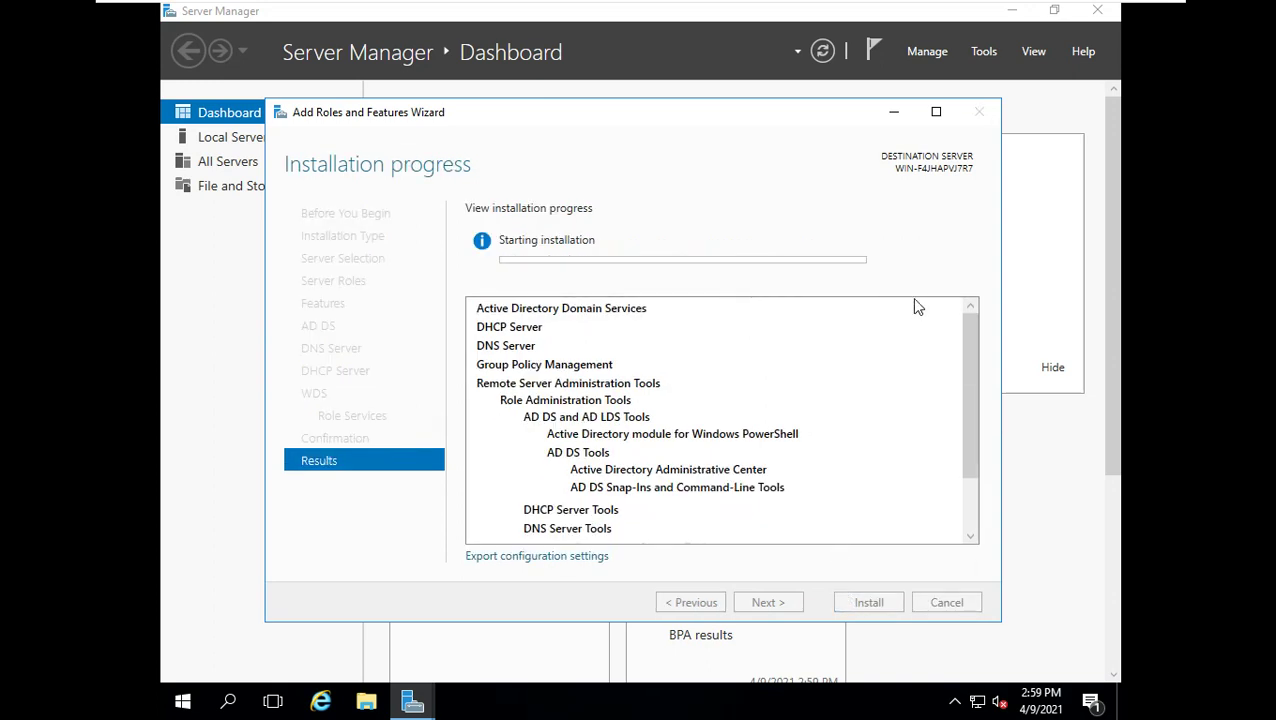
pyautogui.moveTo(828, 10)
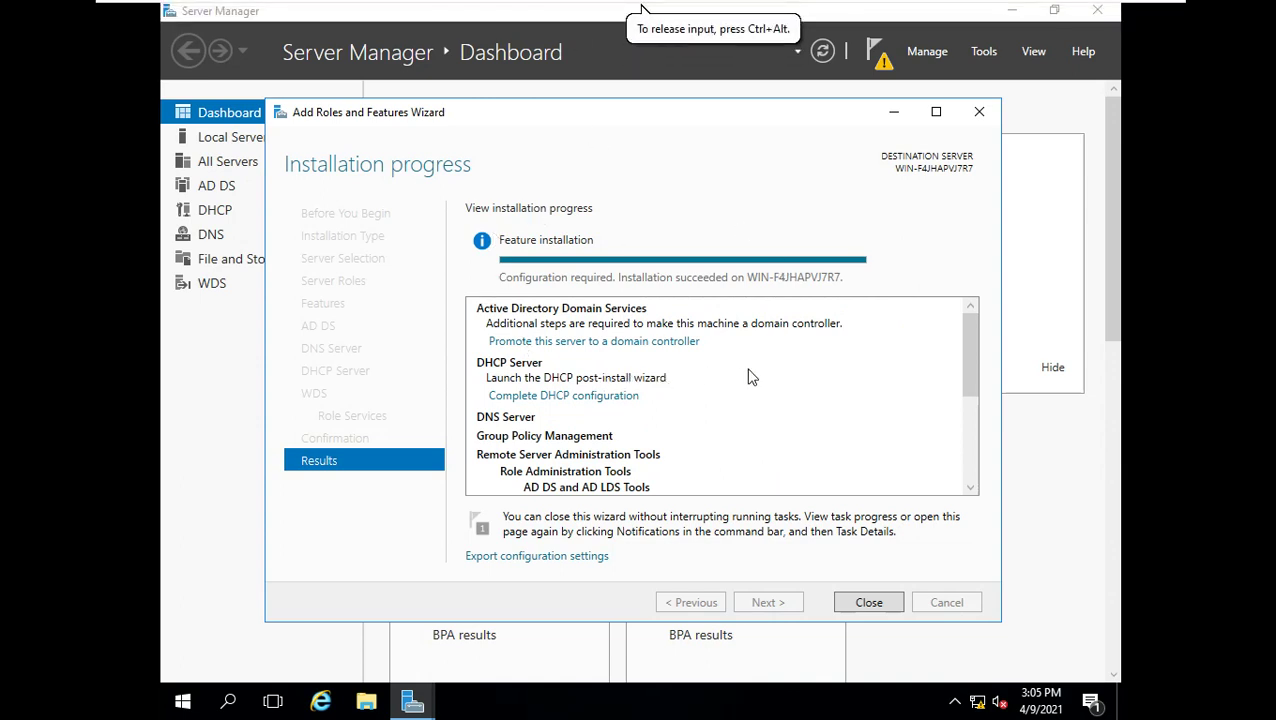
pyautogui.click(862, 603)
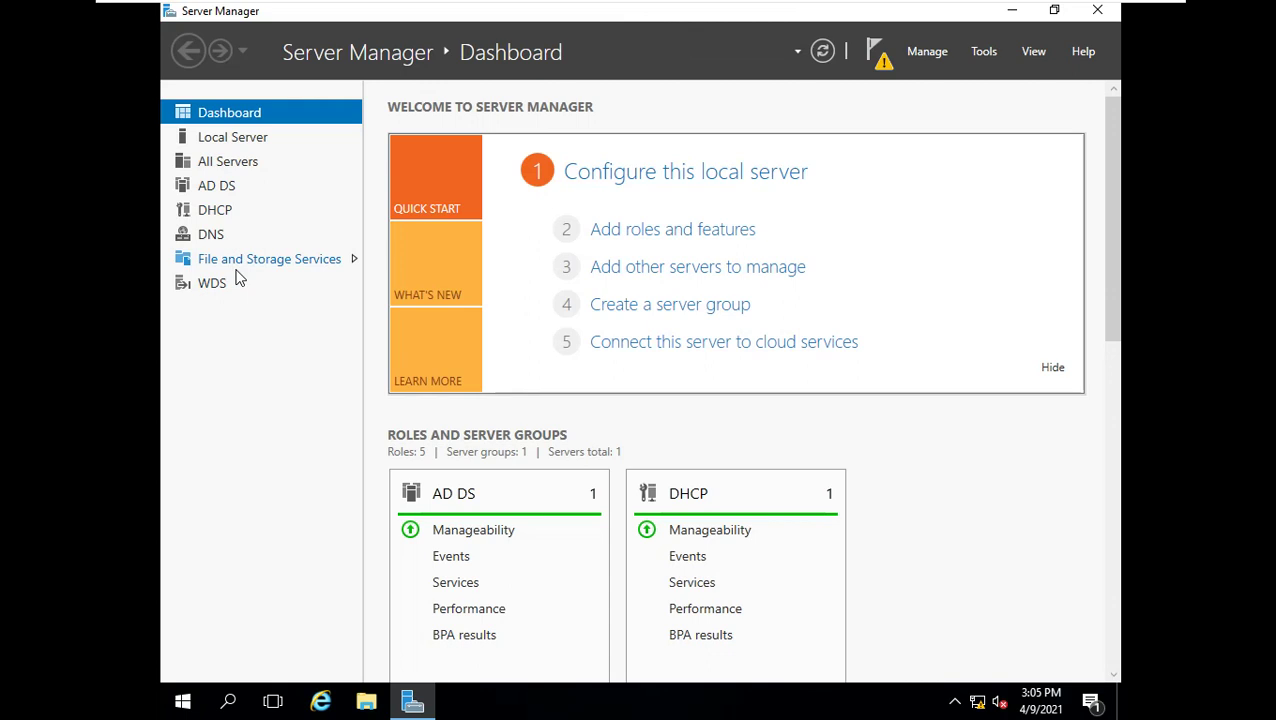
# - Start promoting this server to a domain controller from the post-deployment notifications
pyautogui.click(481, 30)
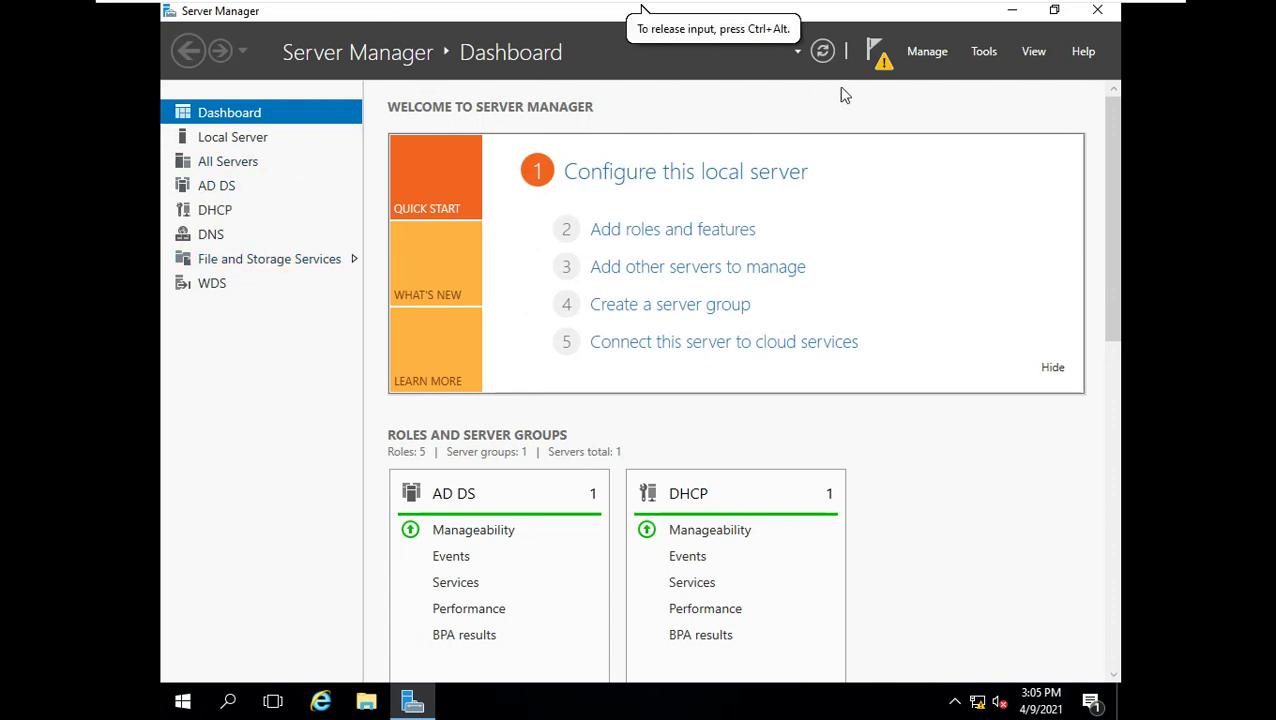
pyautogui.click(879, 60)
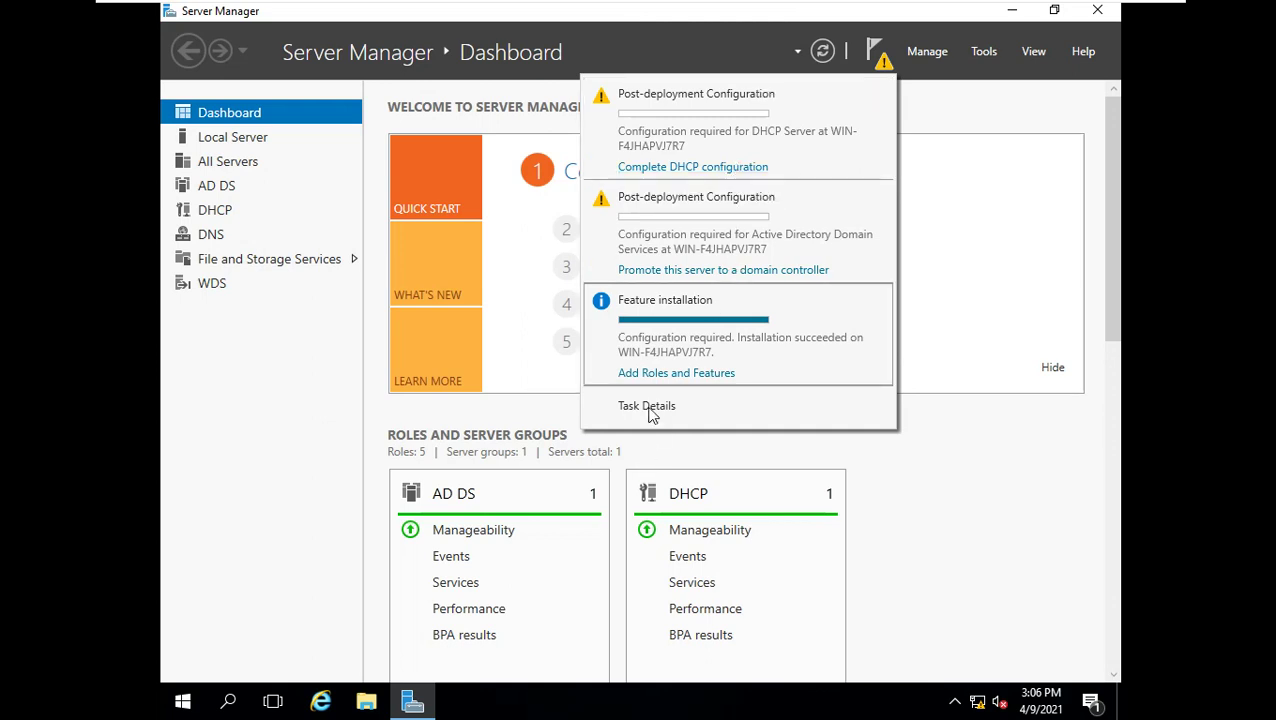
pyautogui.click(768, 270)
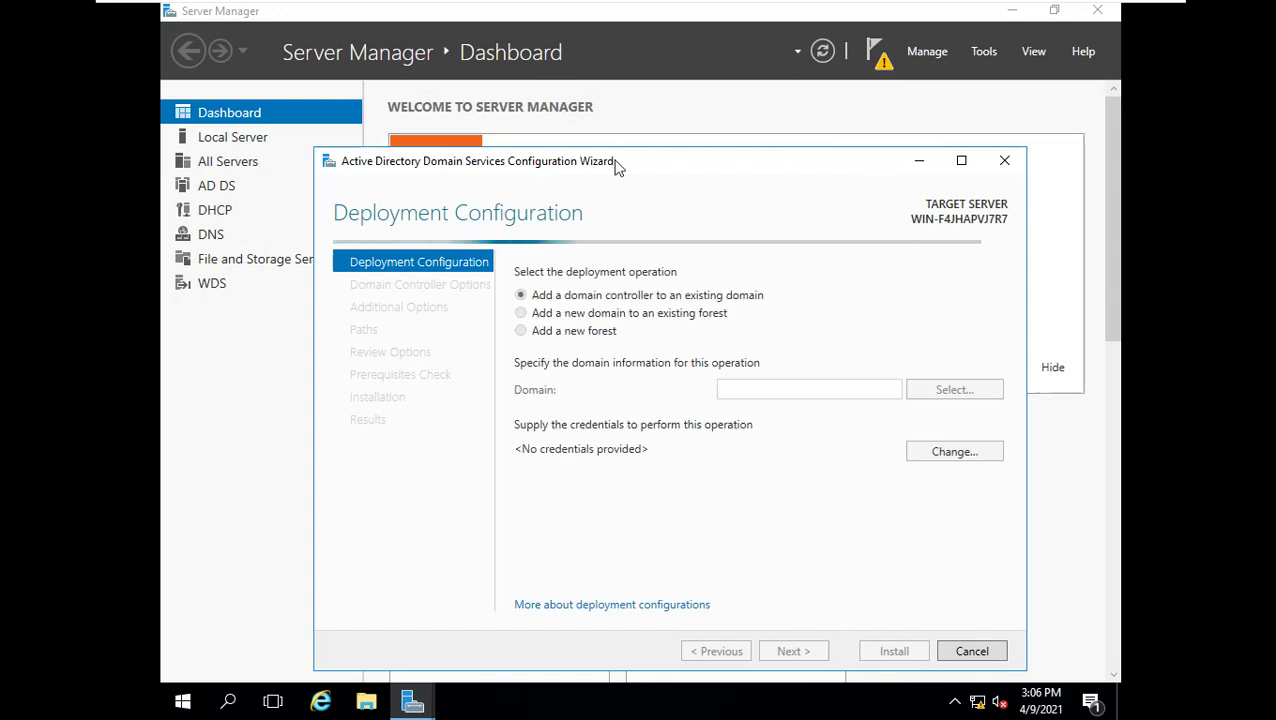
pyautogui.moveTo(616, 160); pyautogui.dragTo(604, 91)
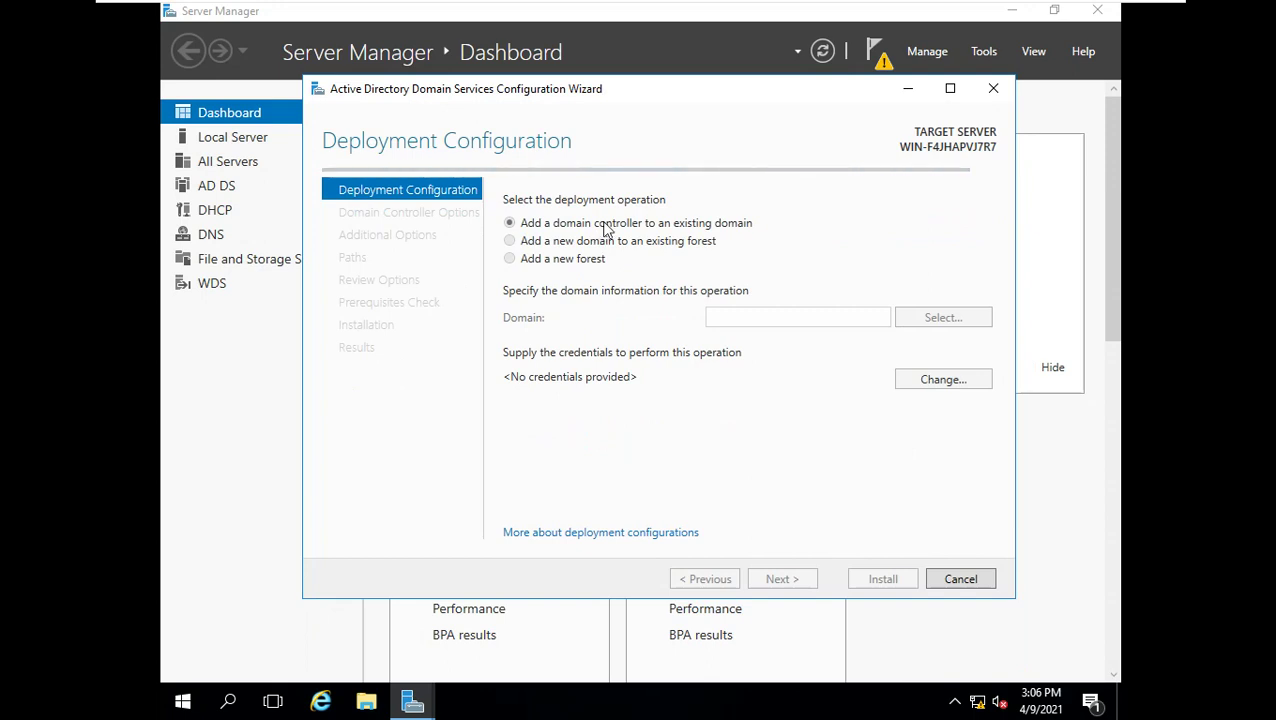
# - Set the deployment operation to a new forest with the root domain name yash.com and continue to the domain controller options
pyautogui.click(583, 243)
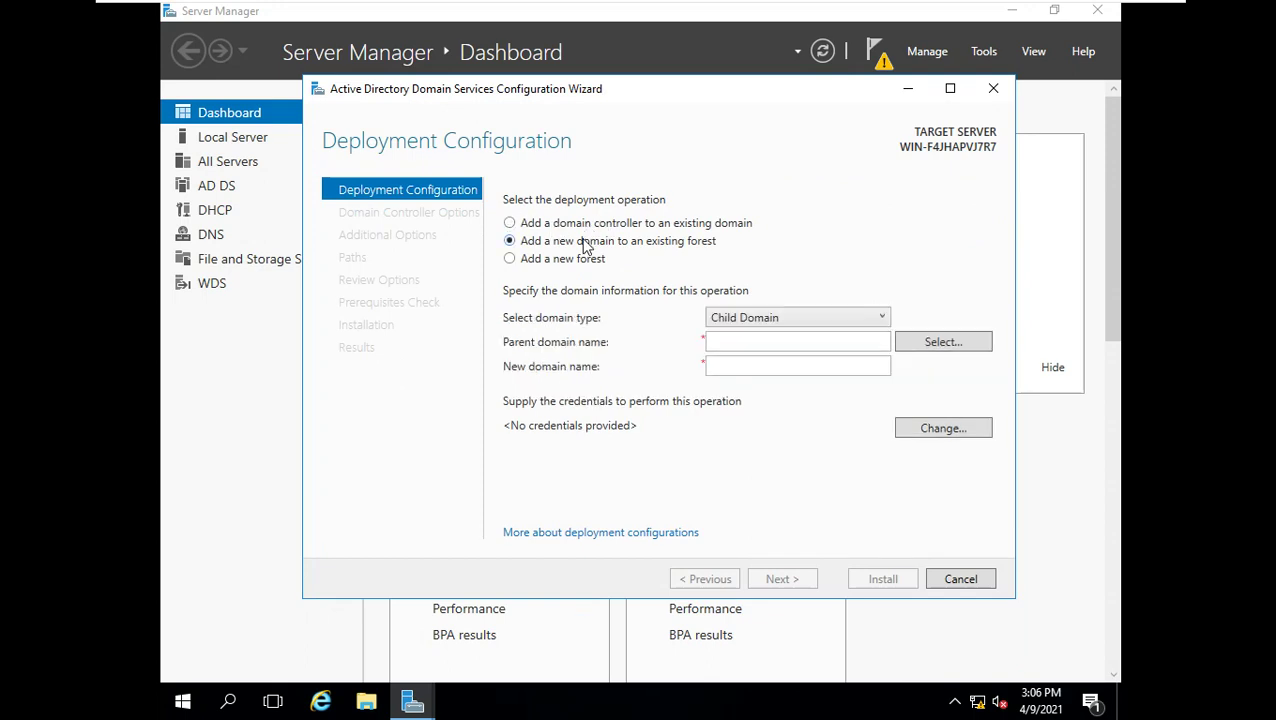
pyautogui.click(757, 320)
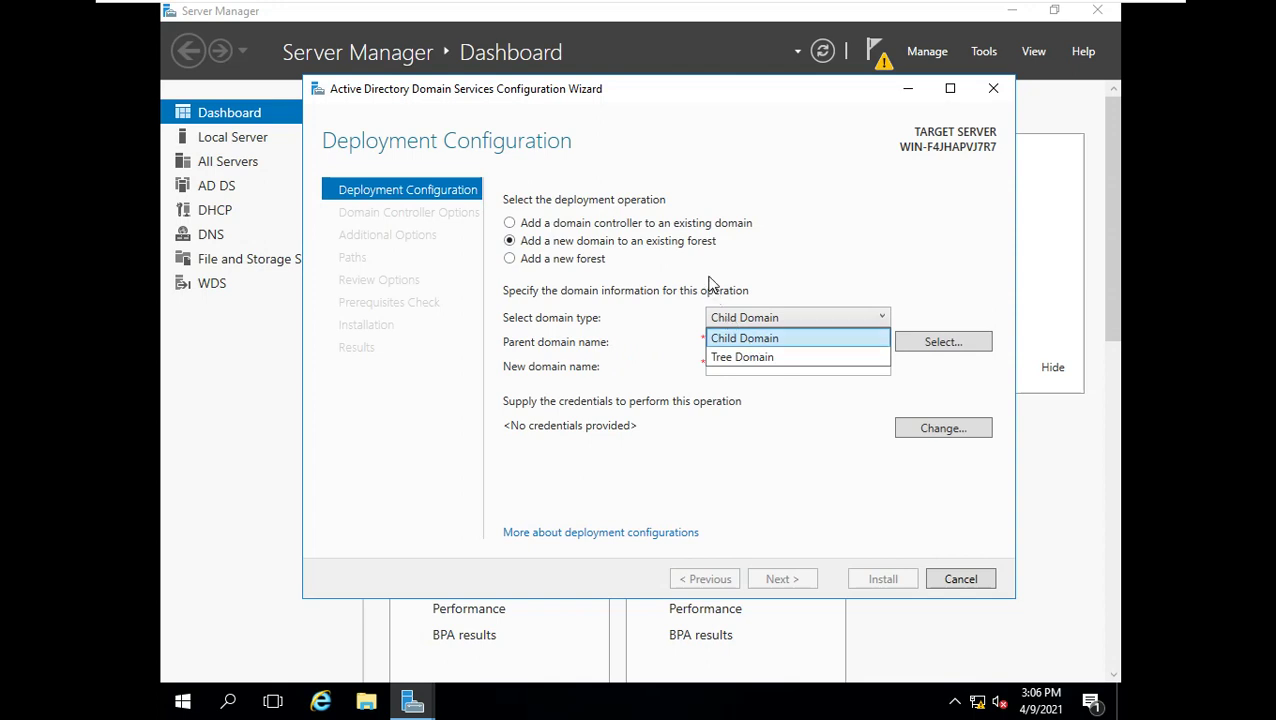
pyautogui.click(569, 270)
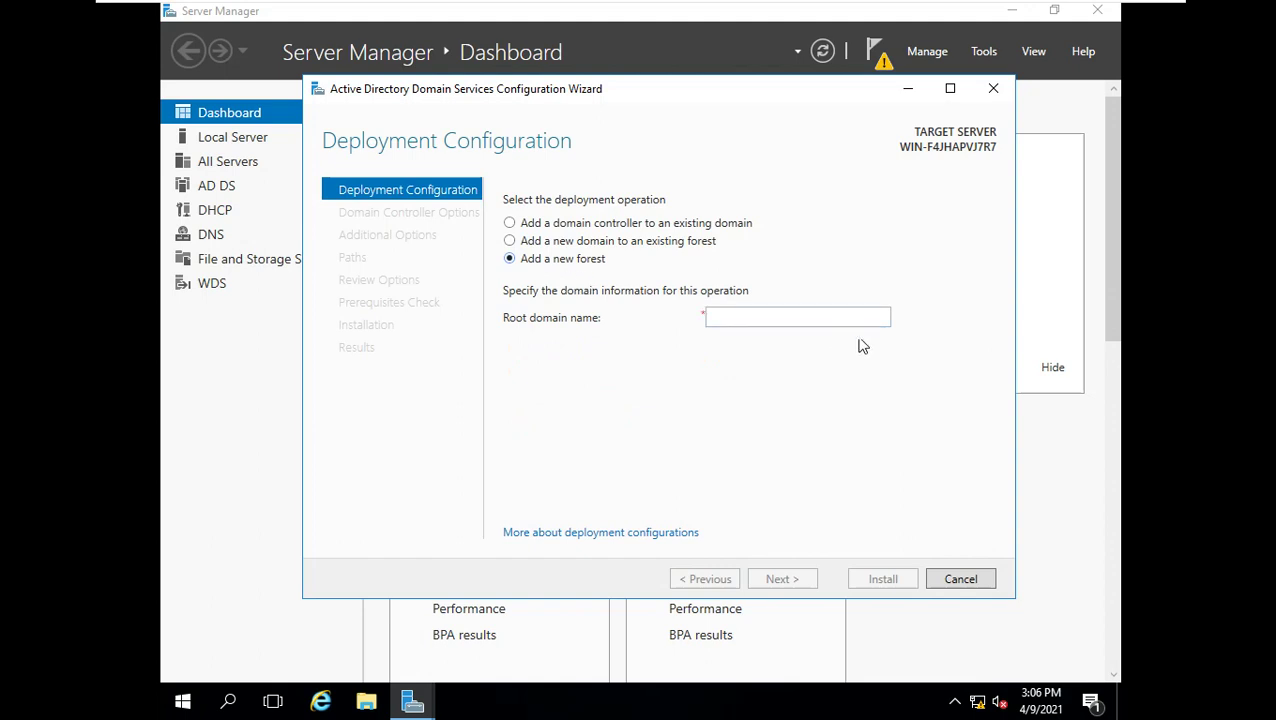
pyautogui.click(812, 322)
pyautogui.write('yas')
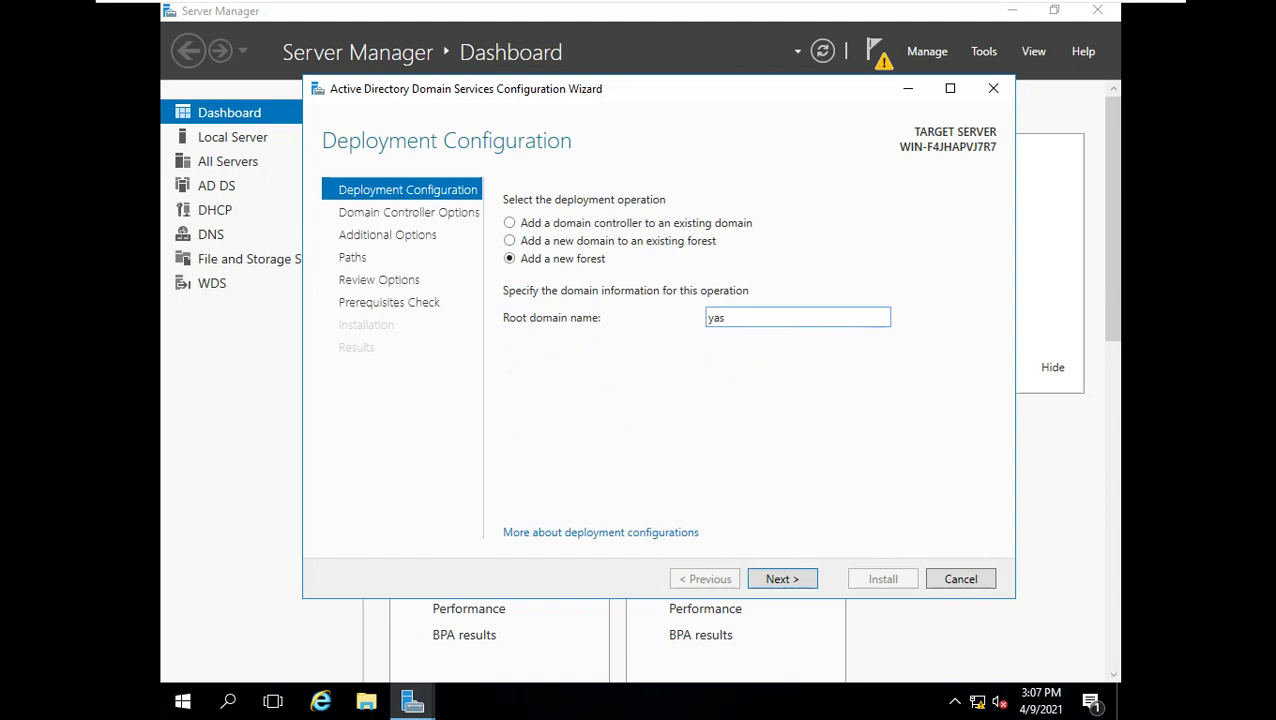
pyautogui.write('h.com')
pyautogui.click(778, 579)
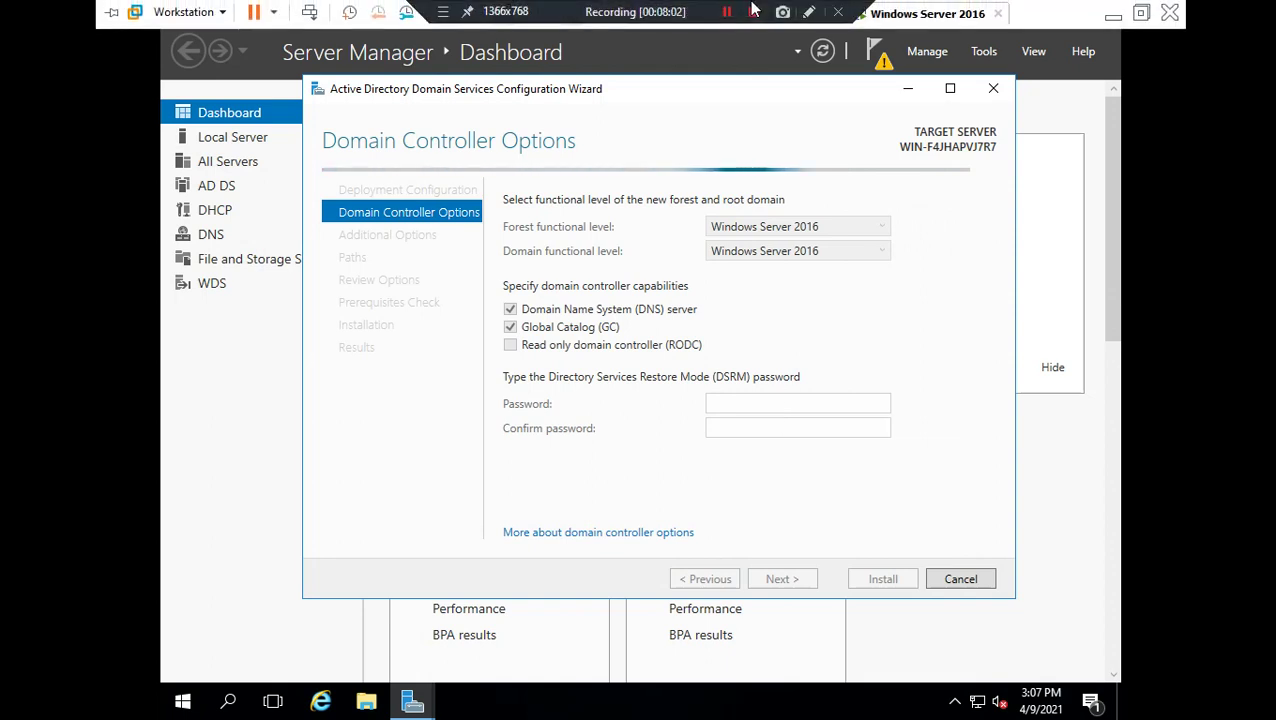
pyautogui.click(724, 16)
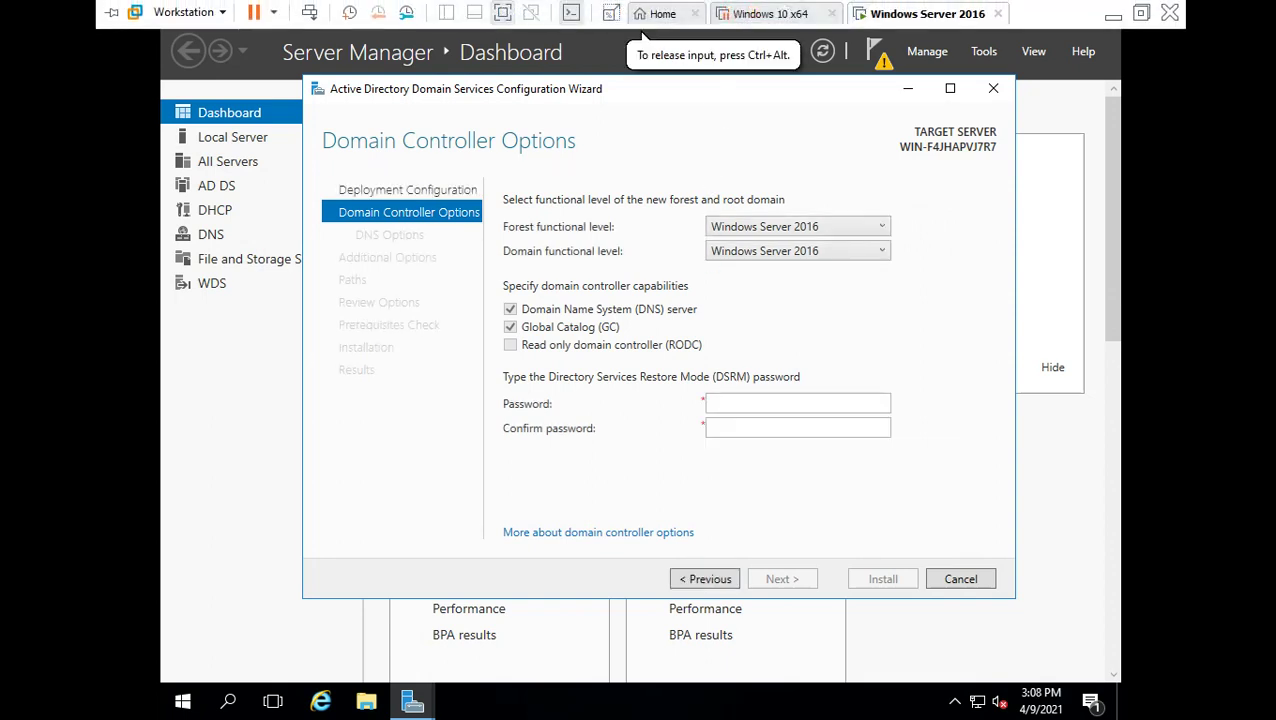
pyautogui.moveTo(652, 6)
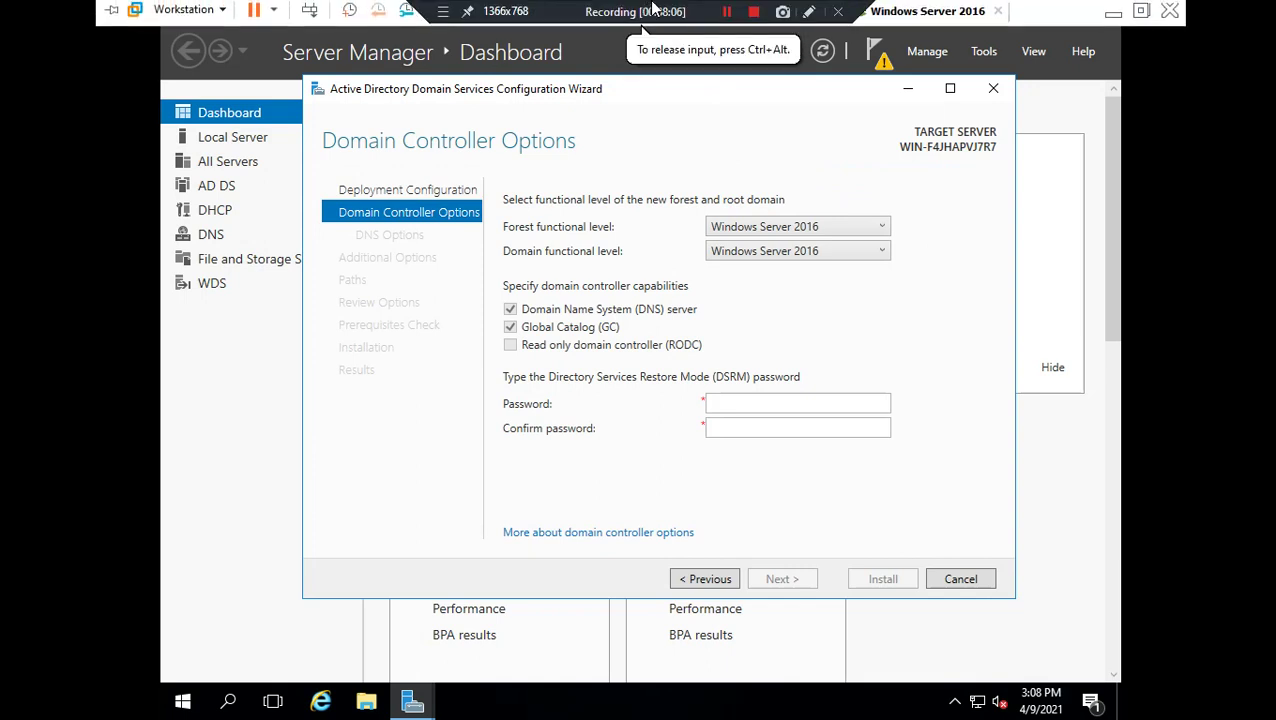
pyautogui.click(641, 364)
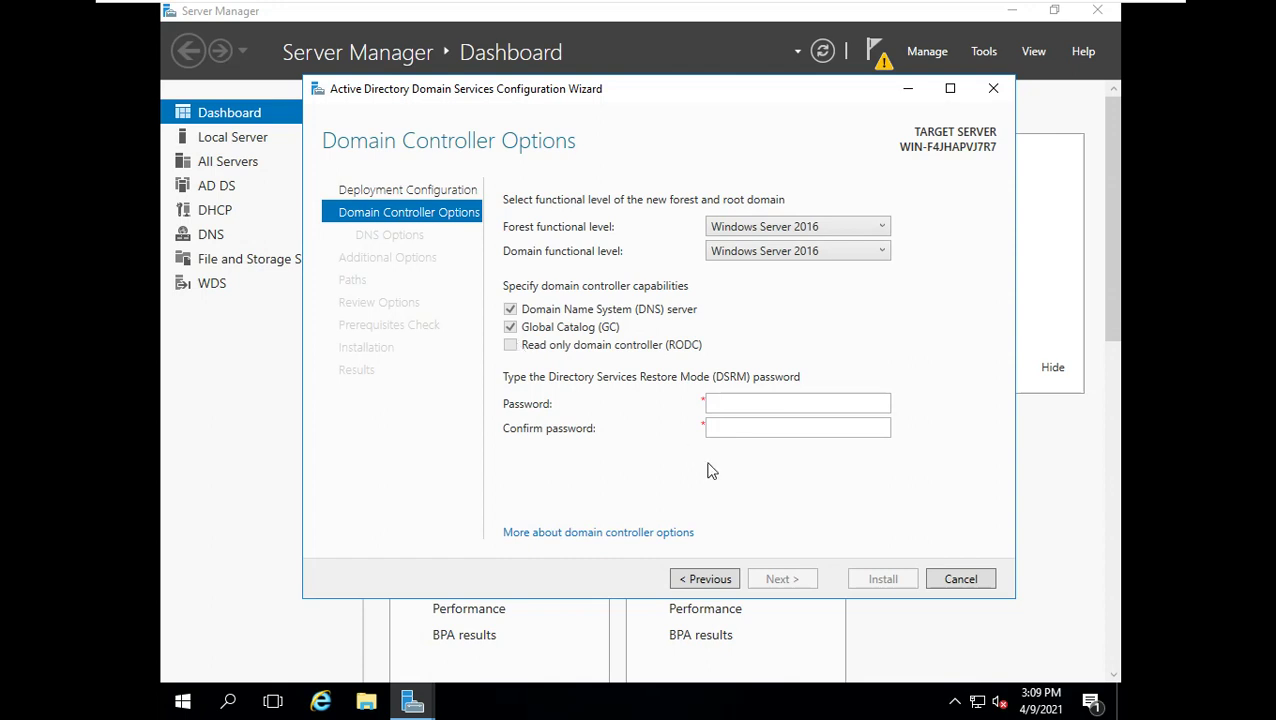
# - Enter and confirm the Directory Services Restore Mode password, keeping the Windows Server 2016 functional levels, and continue to the DNS options
pyautogui.click(767, 400)
pyautogui.write('•••')
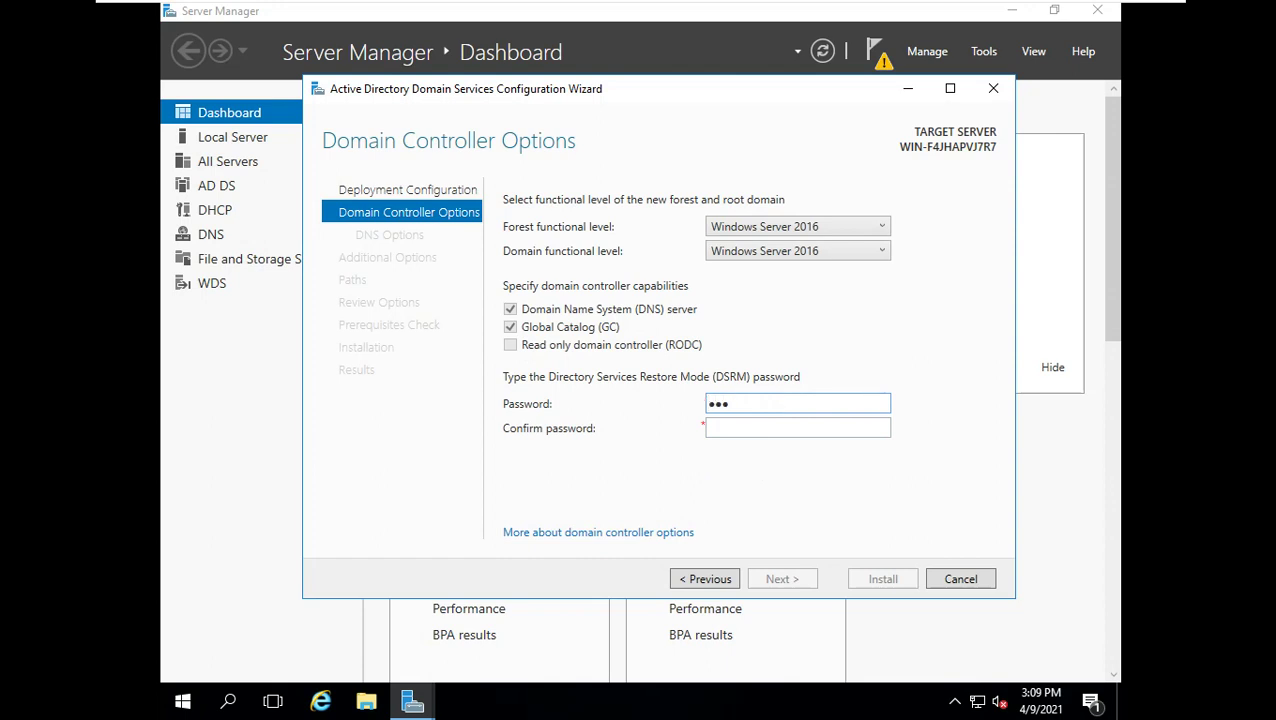
pyautogui.write('••••')
pyautogui.press('Tab')
pyautogui.write('•••••••')
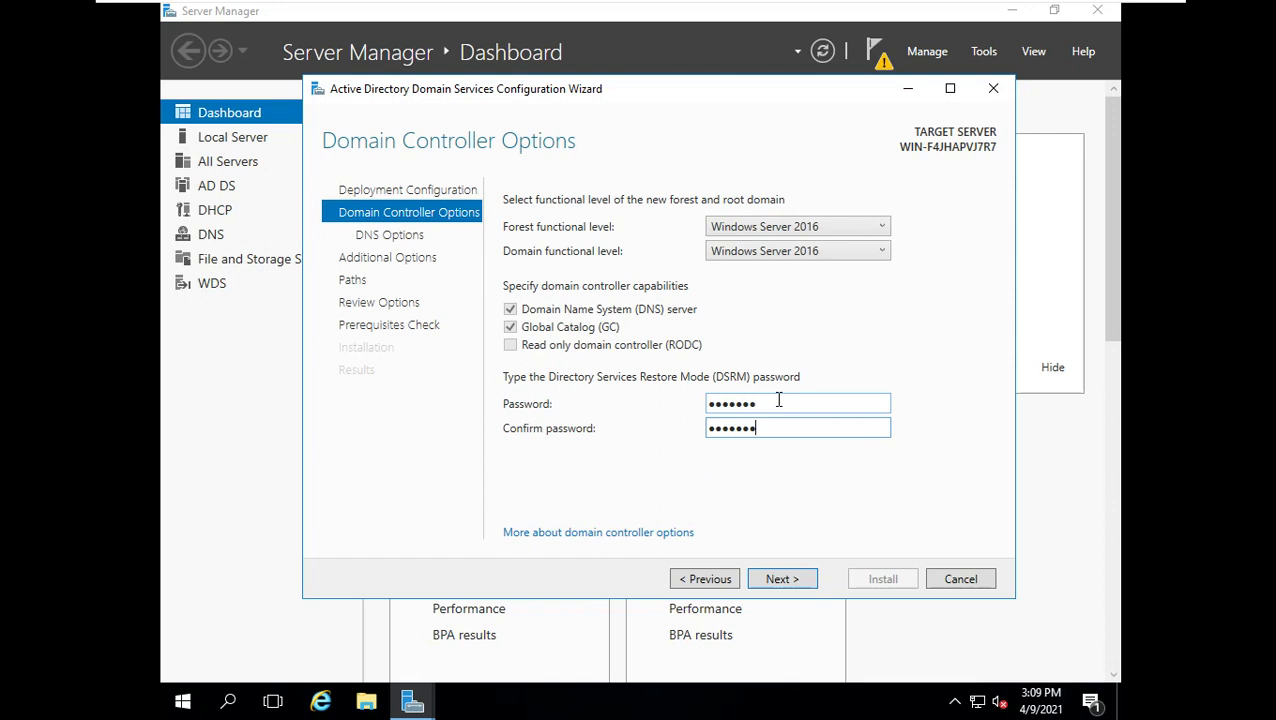
pyautogui.moveTo(730, 9)
pyautogui.click(783, 579)
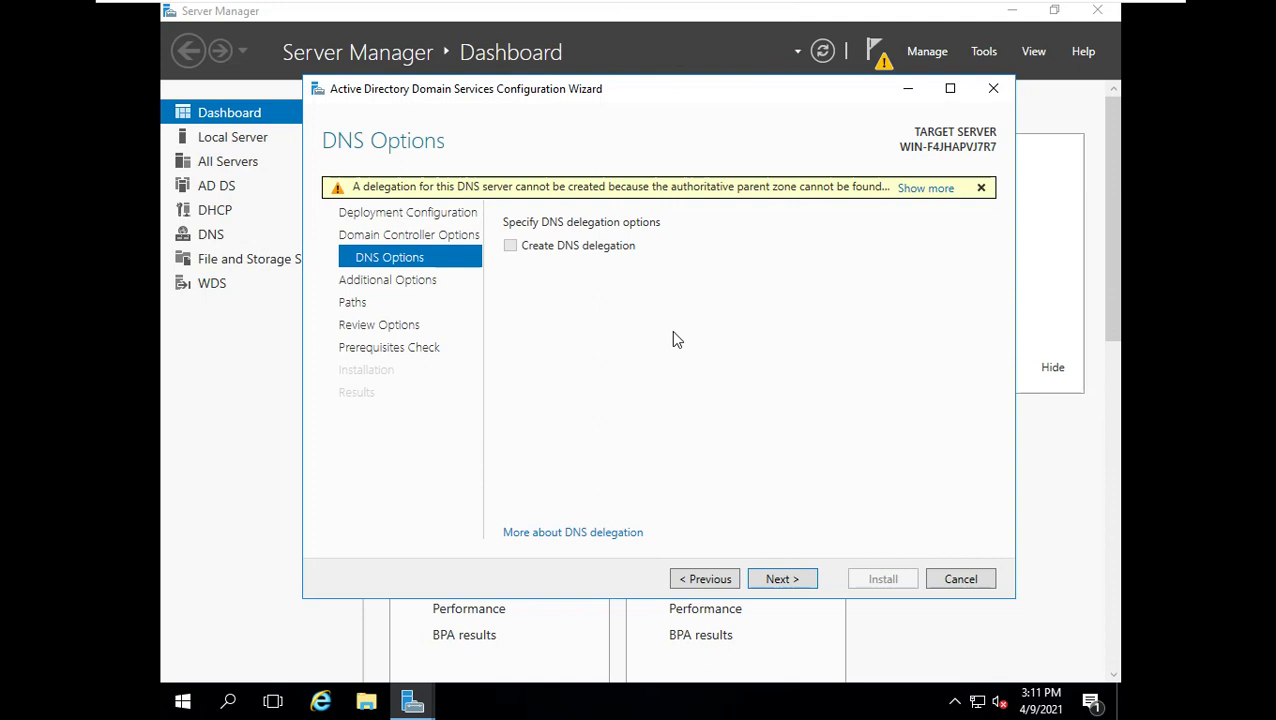
# - Keep the default DNS delegation, NetBIOS name and folder paths, accept the reviewed options and run the prerequisites check
pyautogui.click(793, 580)
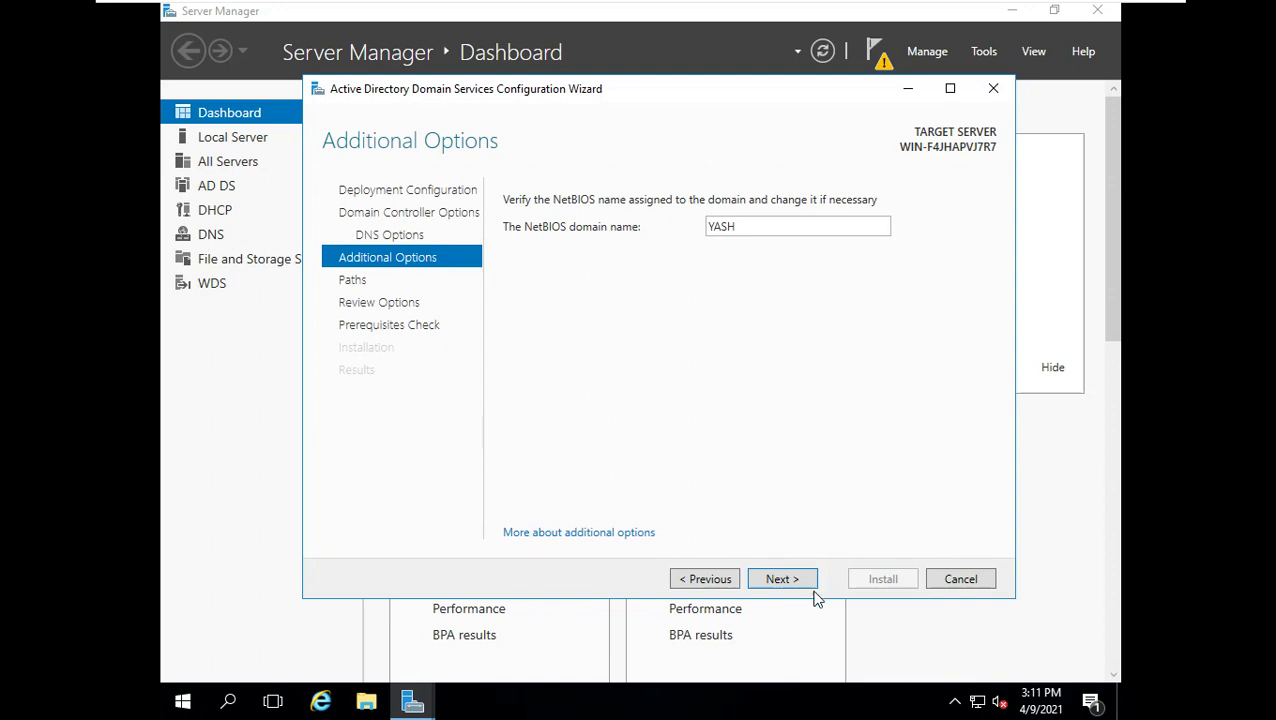
pyautogui.click(780, 580)
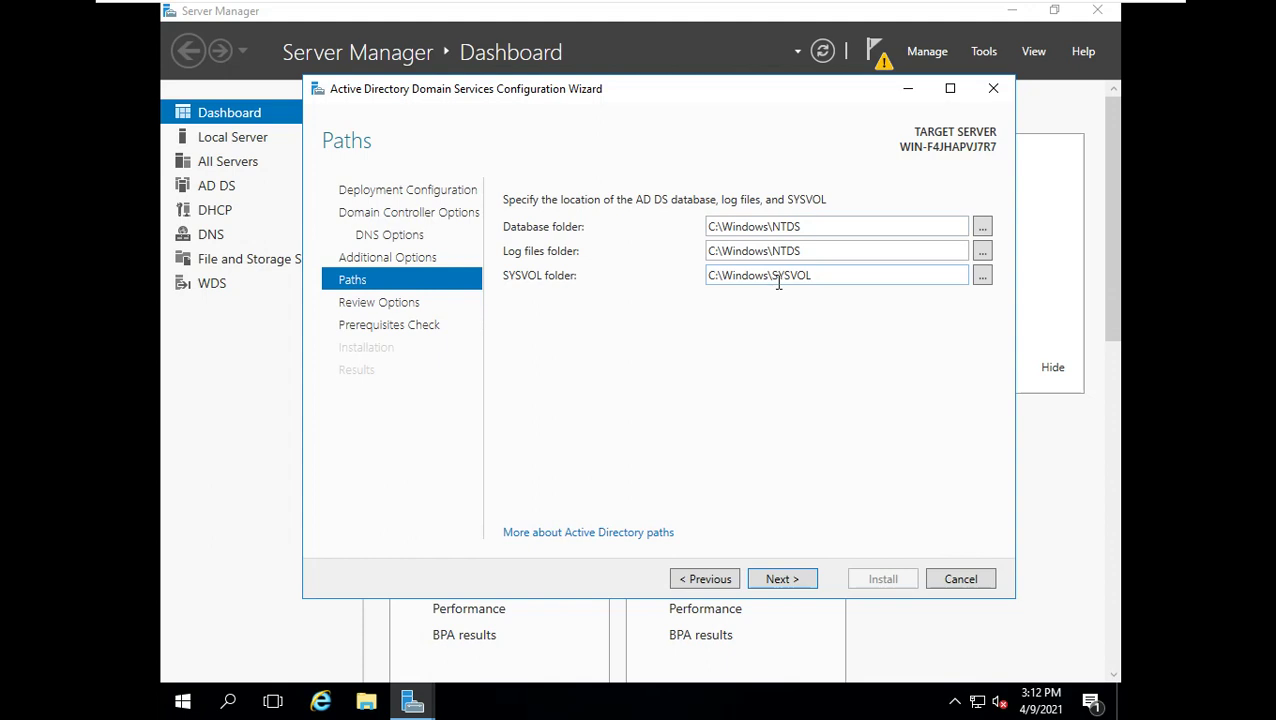
pyautogui.click(781, 580)
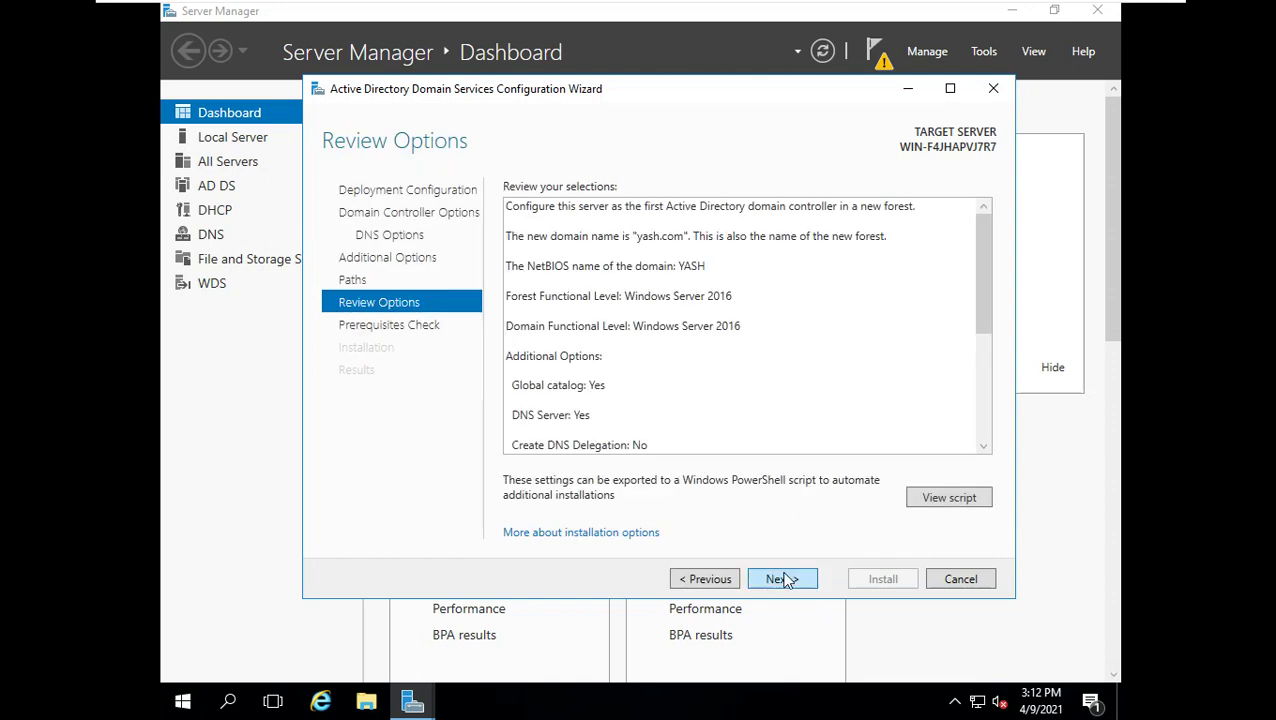
pyautogui.click(784, 578)
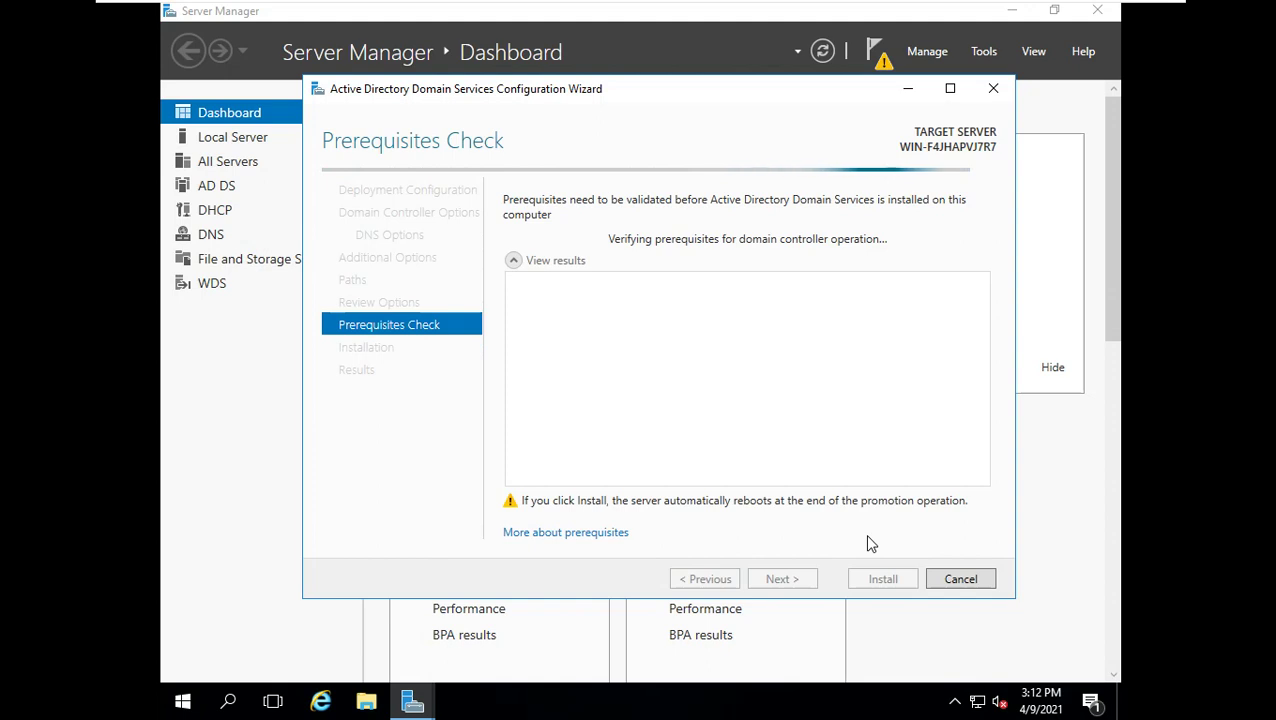
pyautogui.moveTo(763, 5)
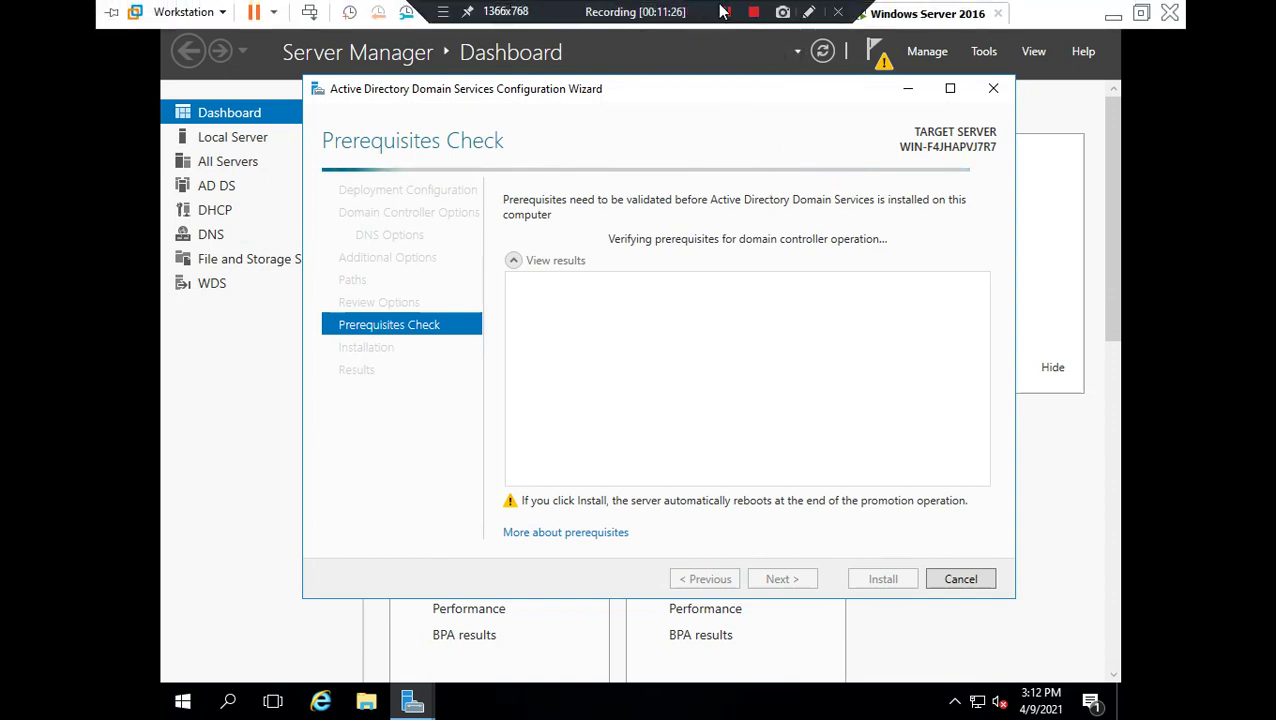
pyautogui.click(729, 13)
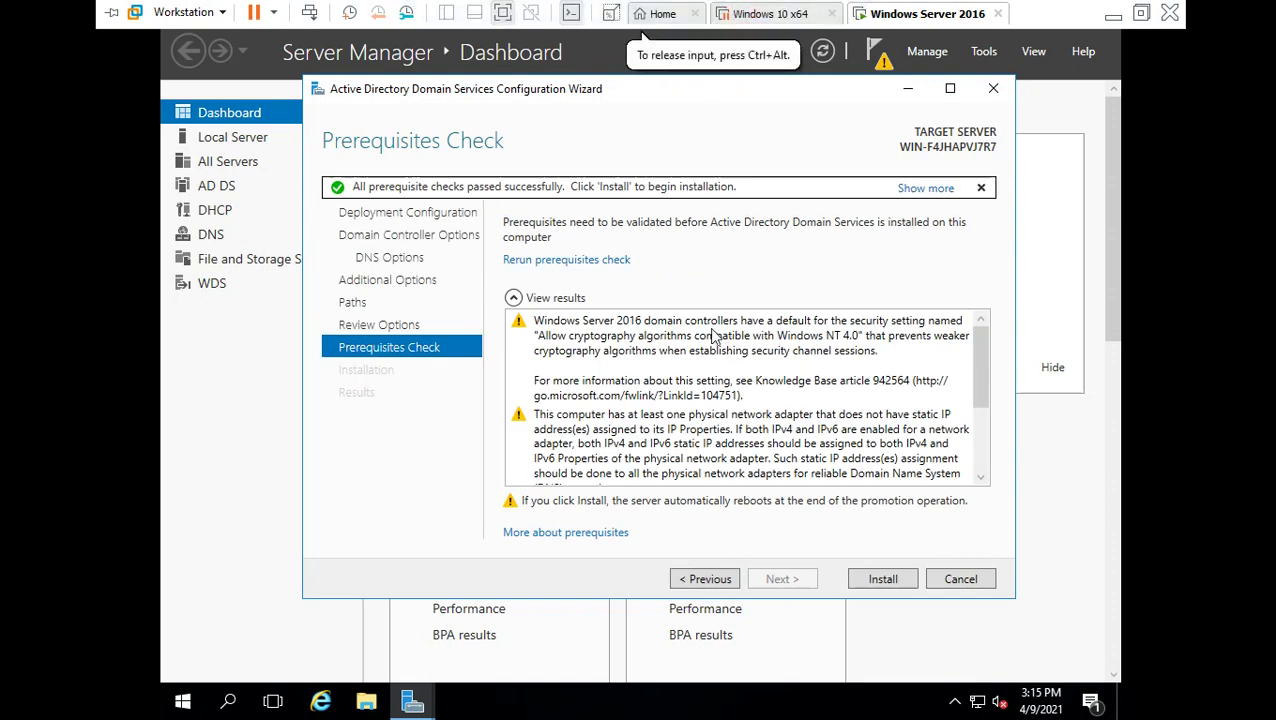
# - Install the domain controller configuration and dismiss the sign-out notice for the server restart
pyautogui.click(877, 583)
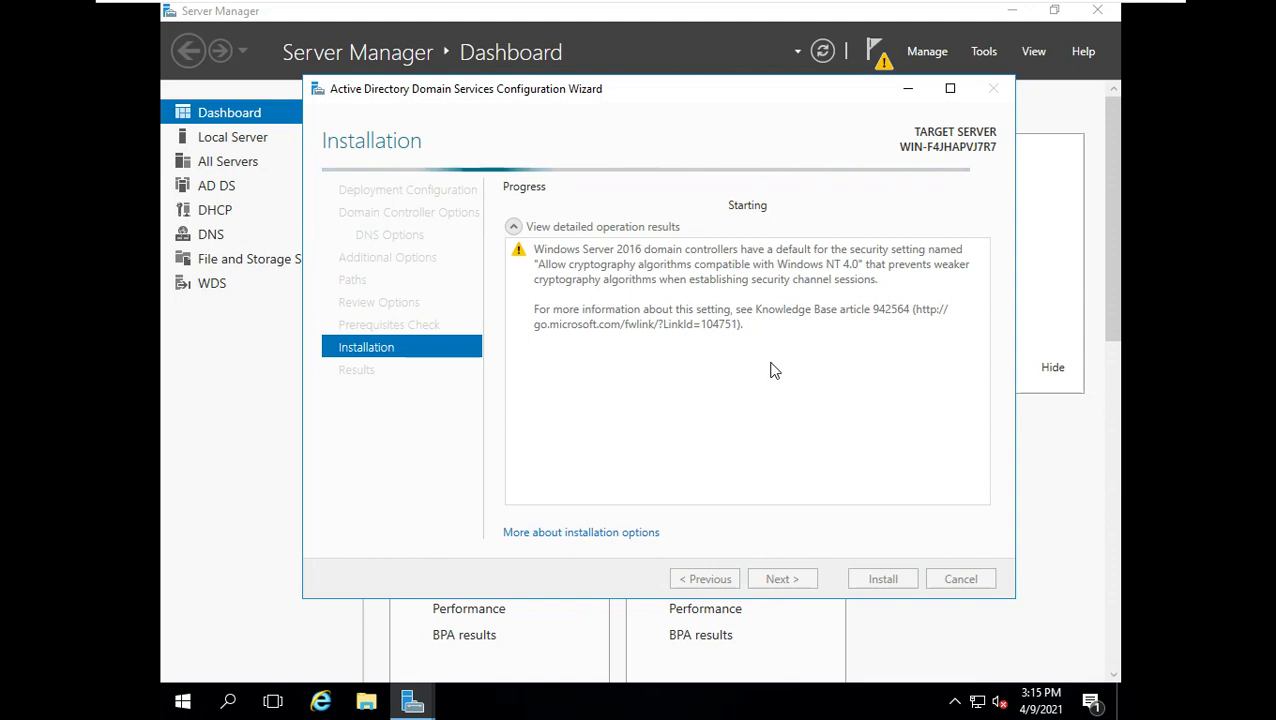
pyautogui.moveTo(727, 8)
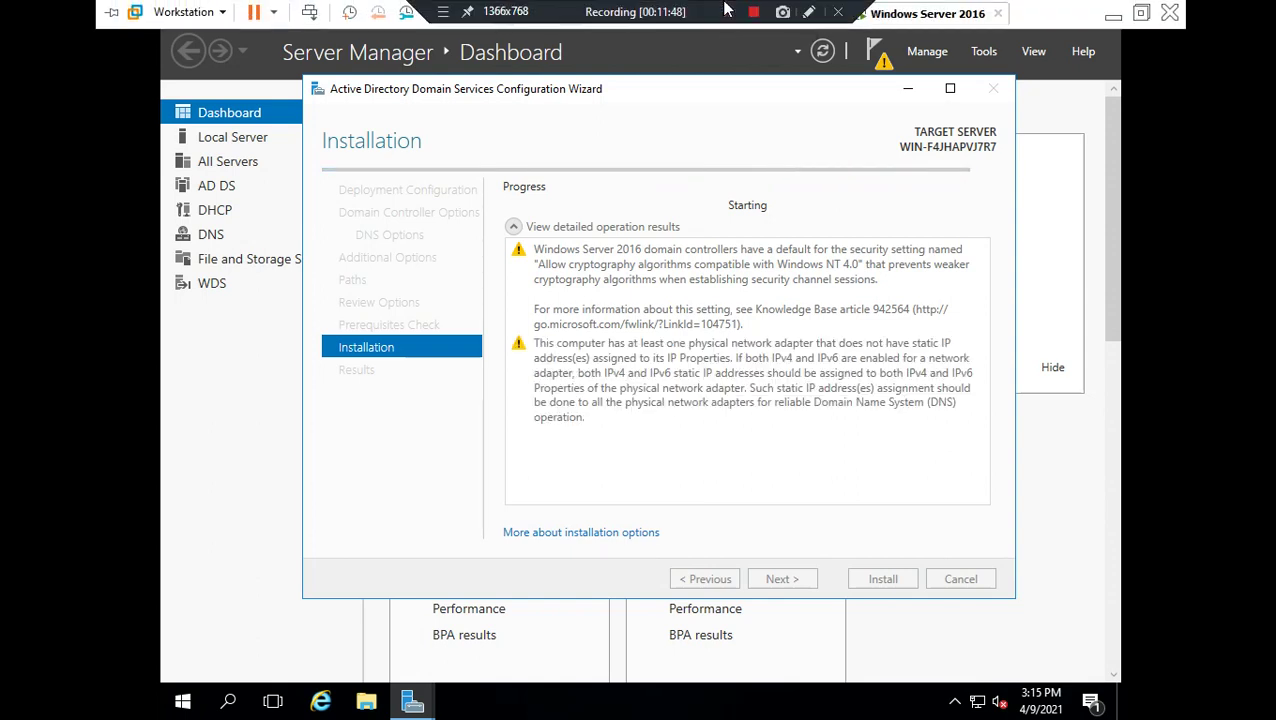
pyautogui.click(727, 12)
pyautogui.click(727, 12)
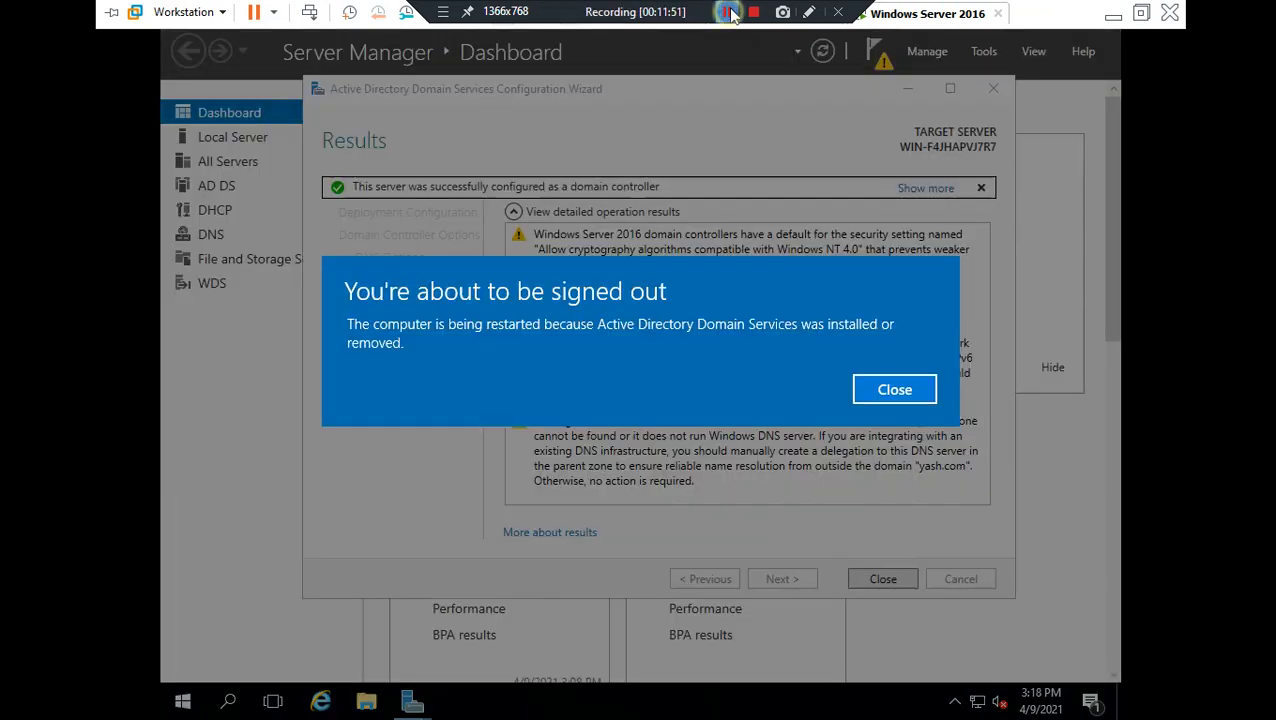
pyautogui.click(728, 14)
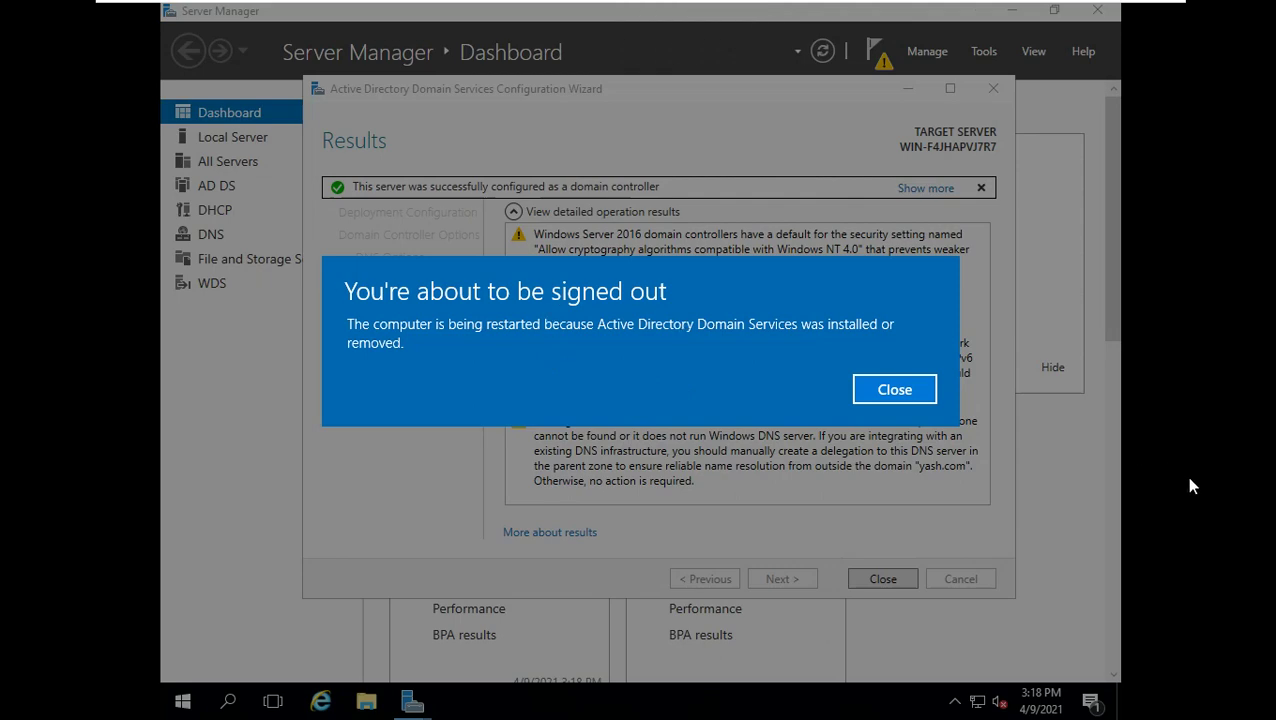
pyautogui.click(875, 388)
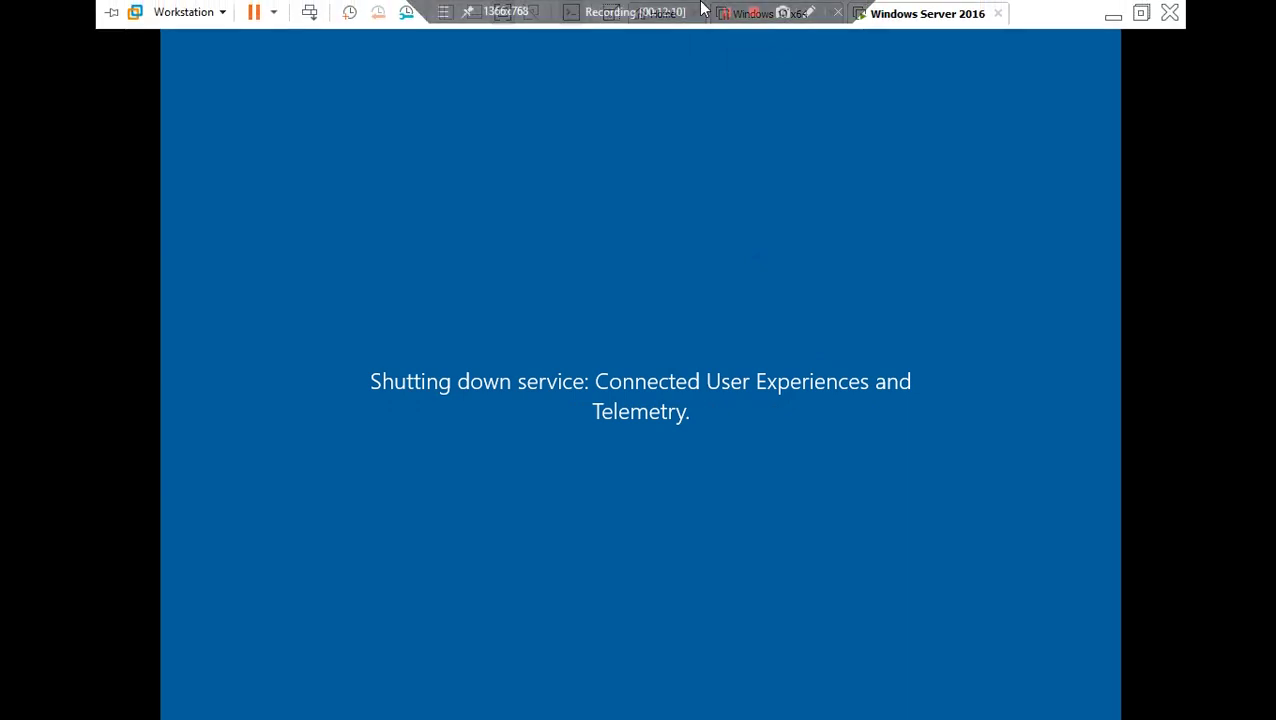
pyautogui.click(729, 11)
pyautogui.click(729, 11)
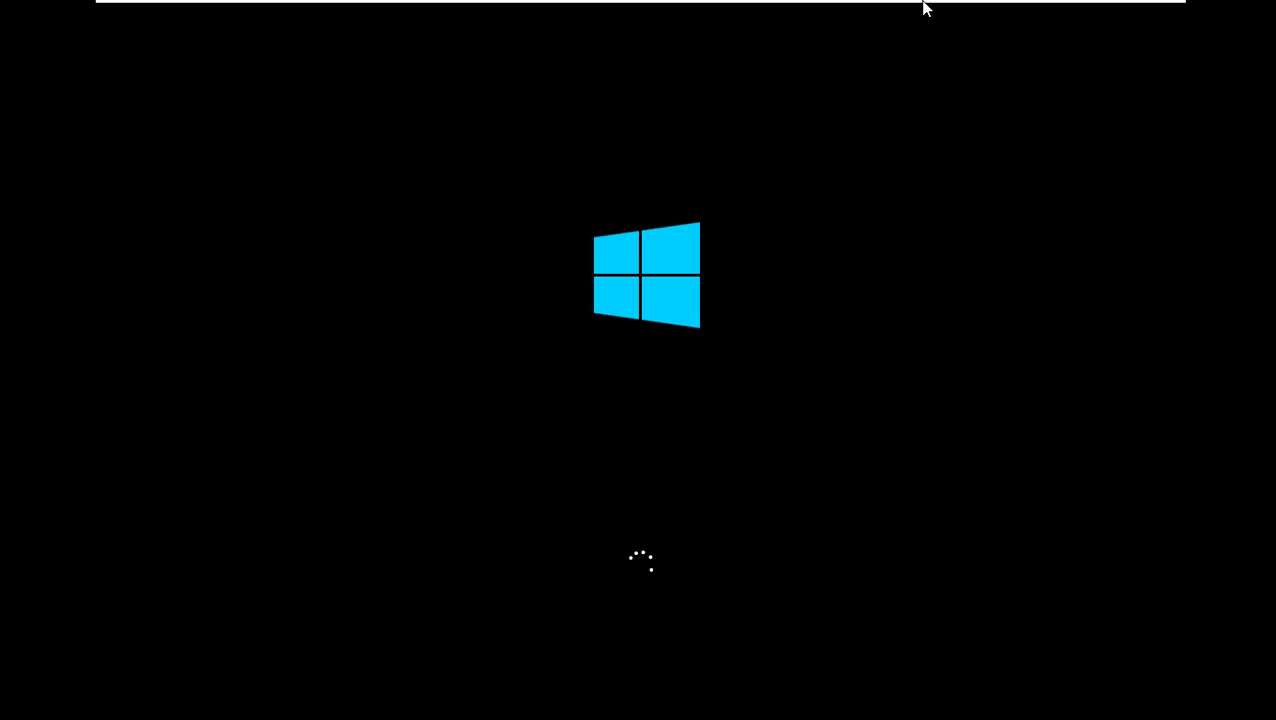
pyautogui.moveTo(922, 5)
pyautogui.moveTo(718, 10)
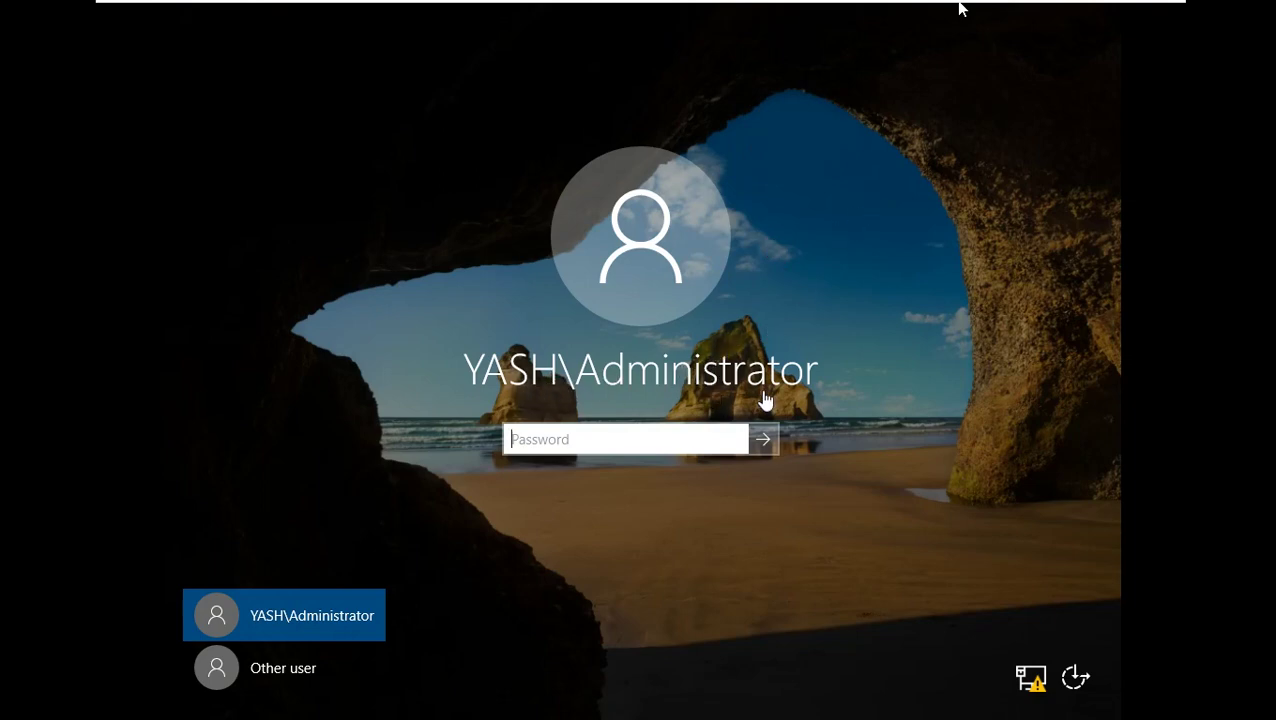
# - Sign in to the restarted server as the YASH domain administrator with the account password
pyautogui.click(564, 446)
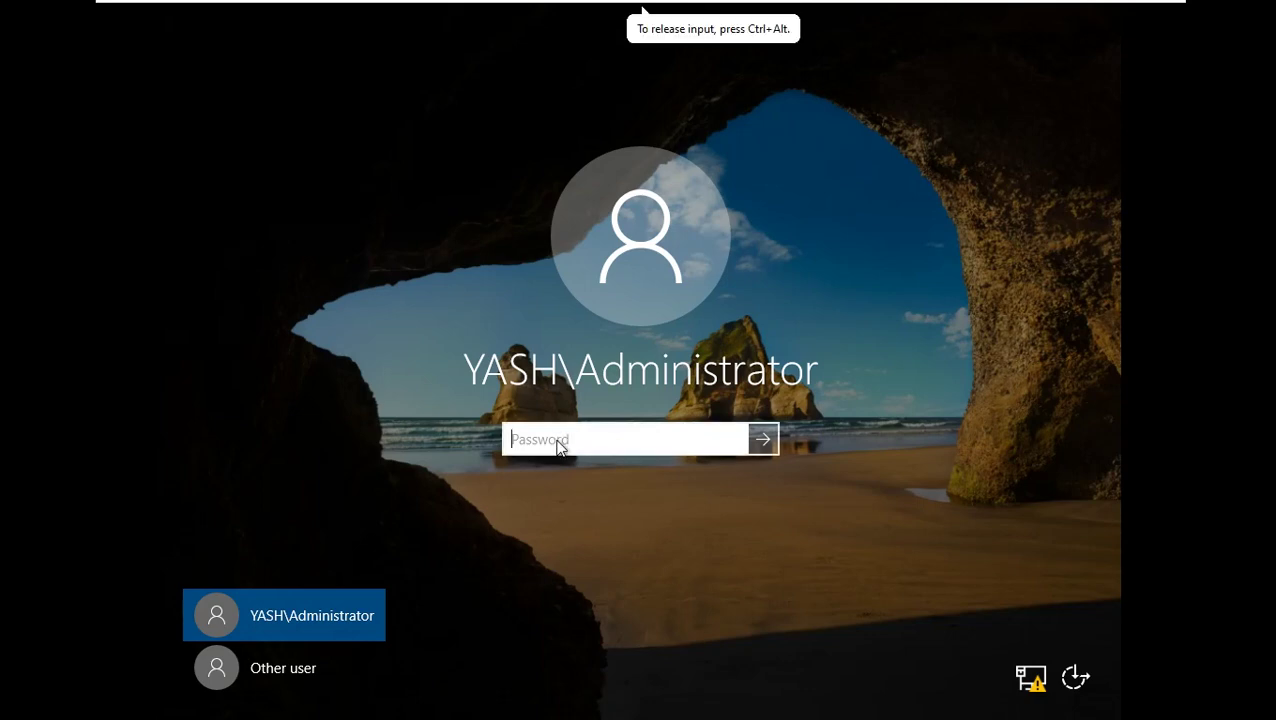
pyautogui.write('•••••••')
pyautogui.press('Return')
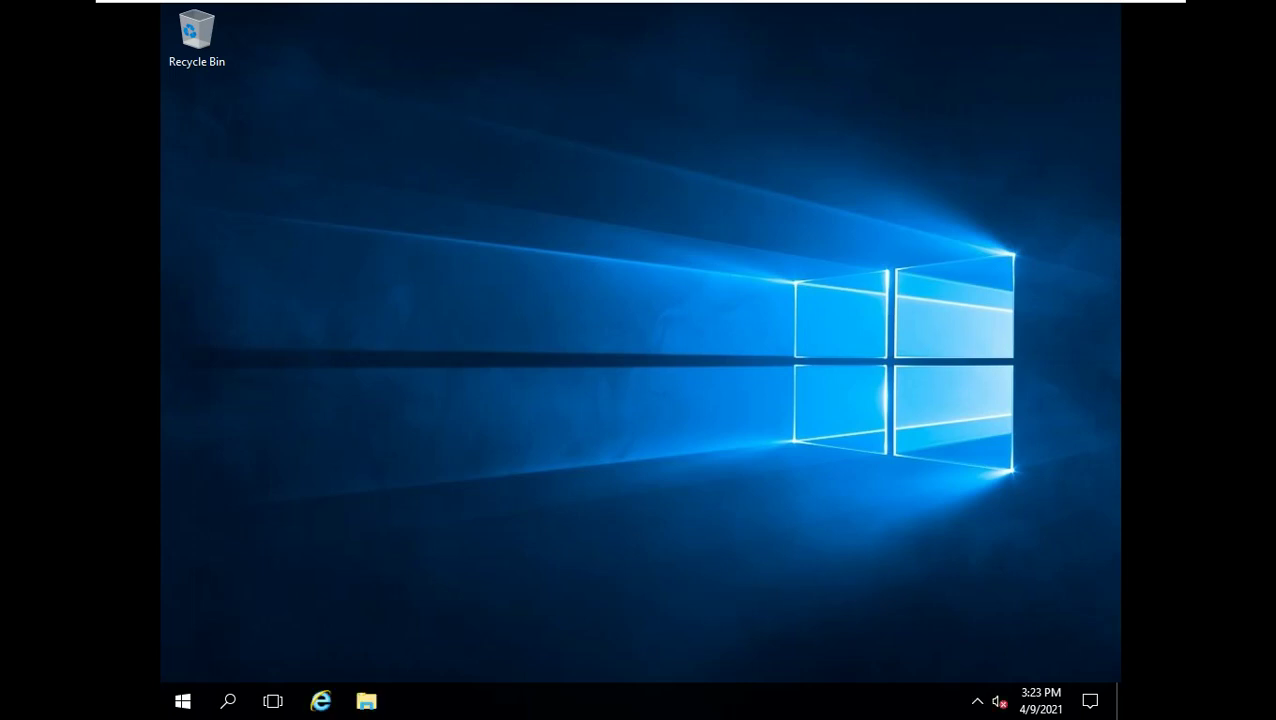
pyautogui.click(710, 5)
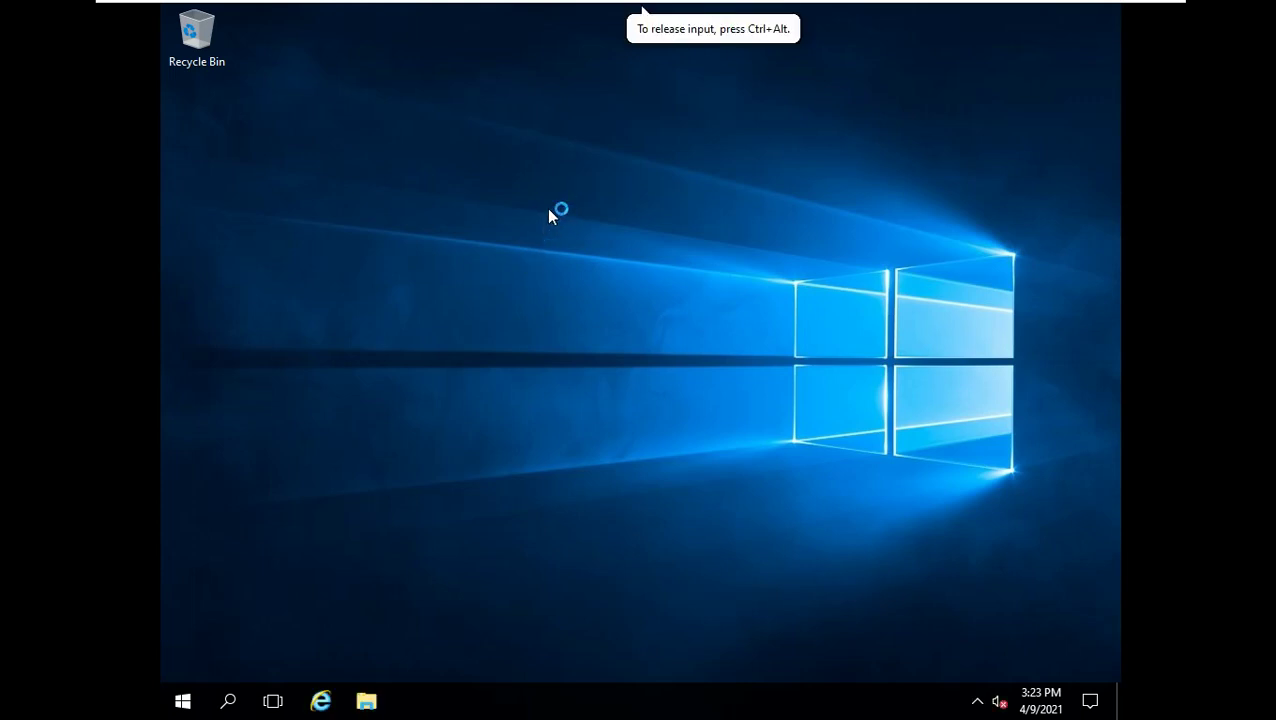
pyautogui.rightClick(586, 247)
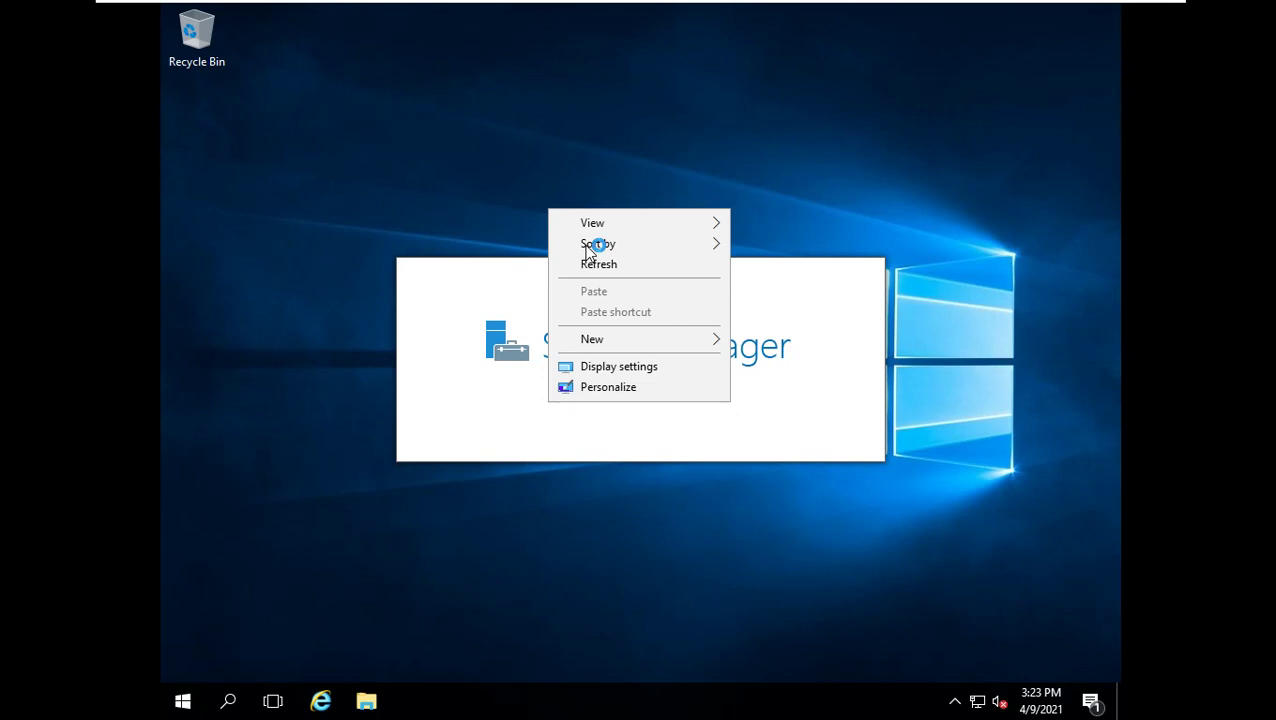
pyautogui.click(614, 263)
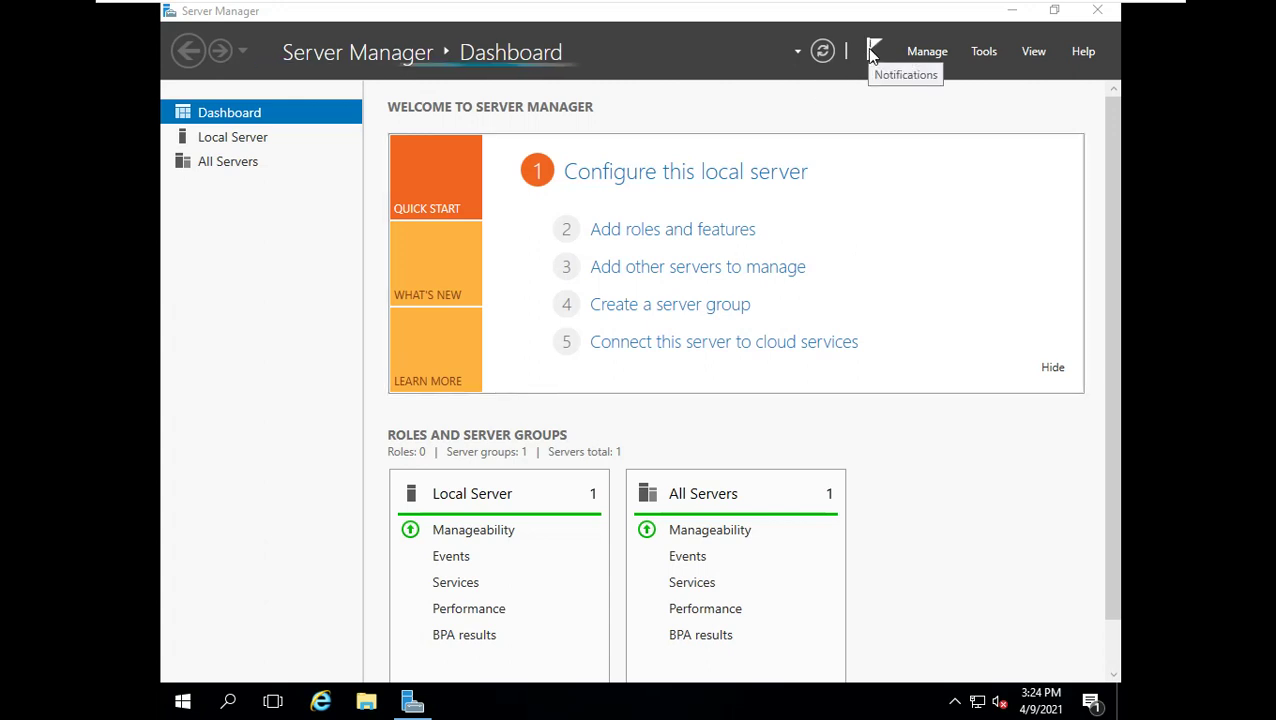
pyautogui.moveTo(777, 5)
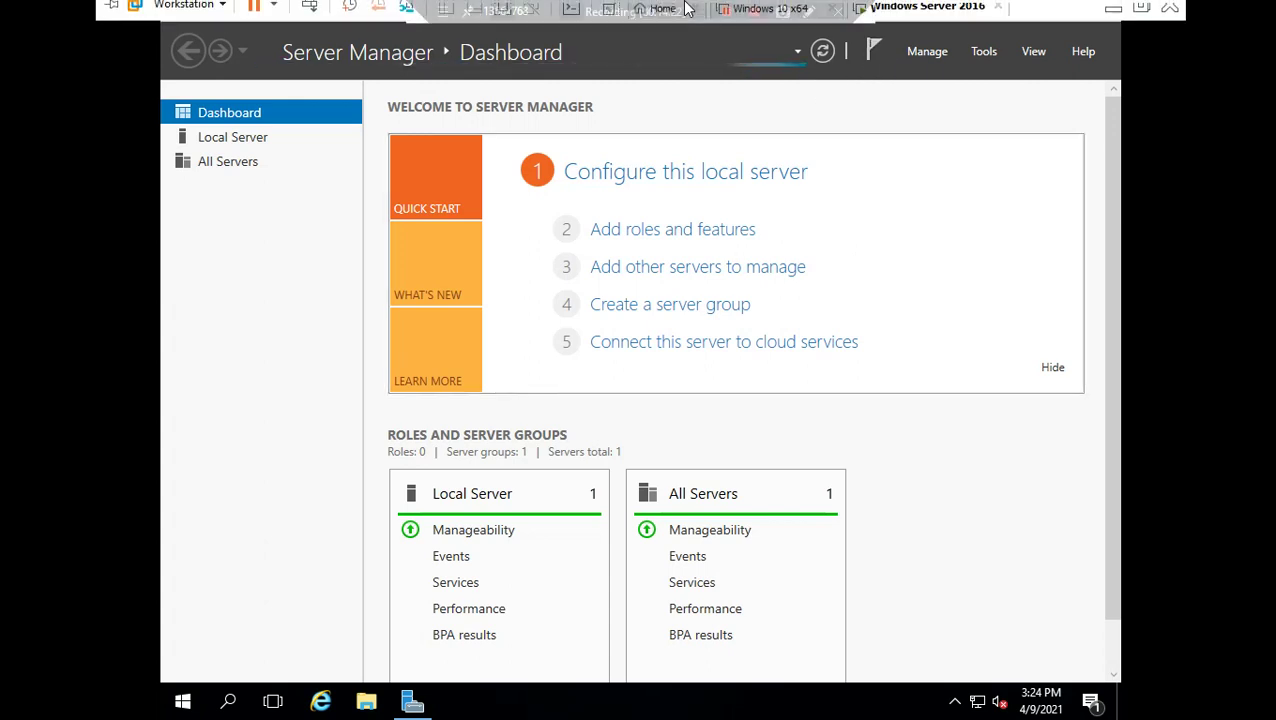
pyautogui.click(727, 12)
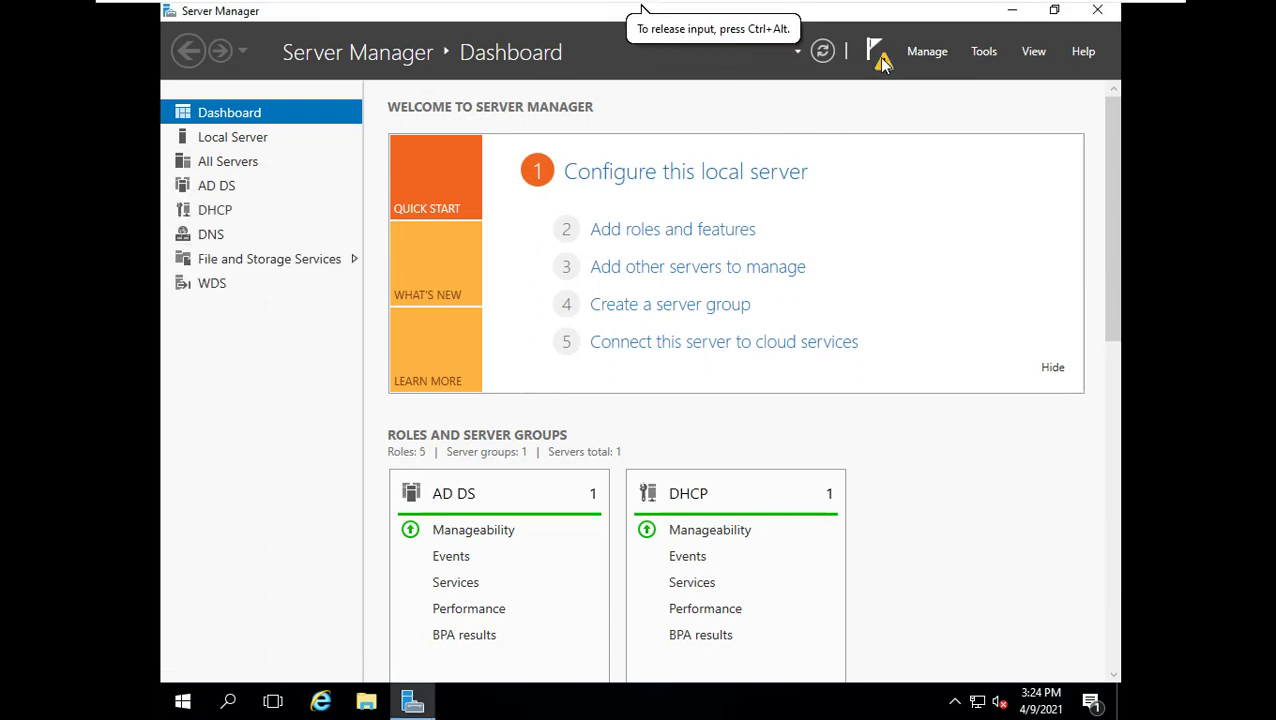
# - Complete the pending DHCP post-install configuration, authorizing the server in AD DS with the YASH\Administrator credentials, and close the wizard
pyautogui.click(882, 58)
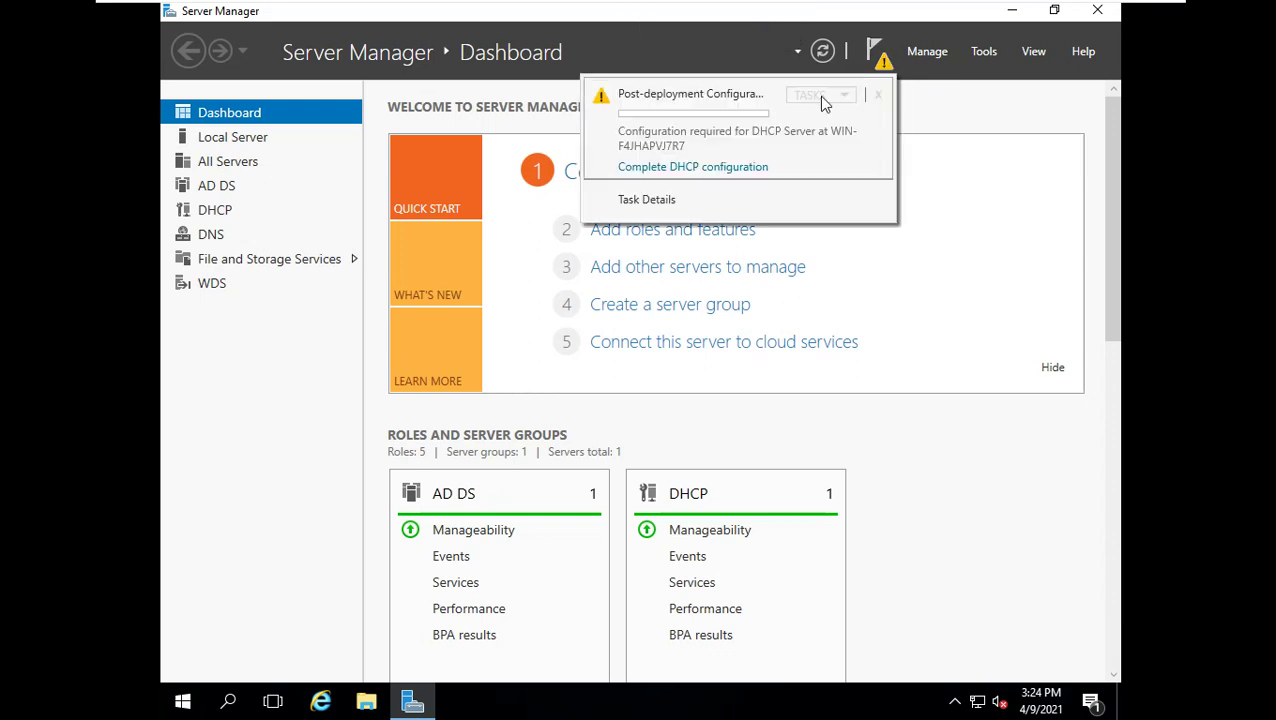
pyautogui.click(724, 170)
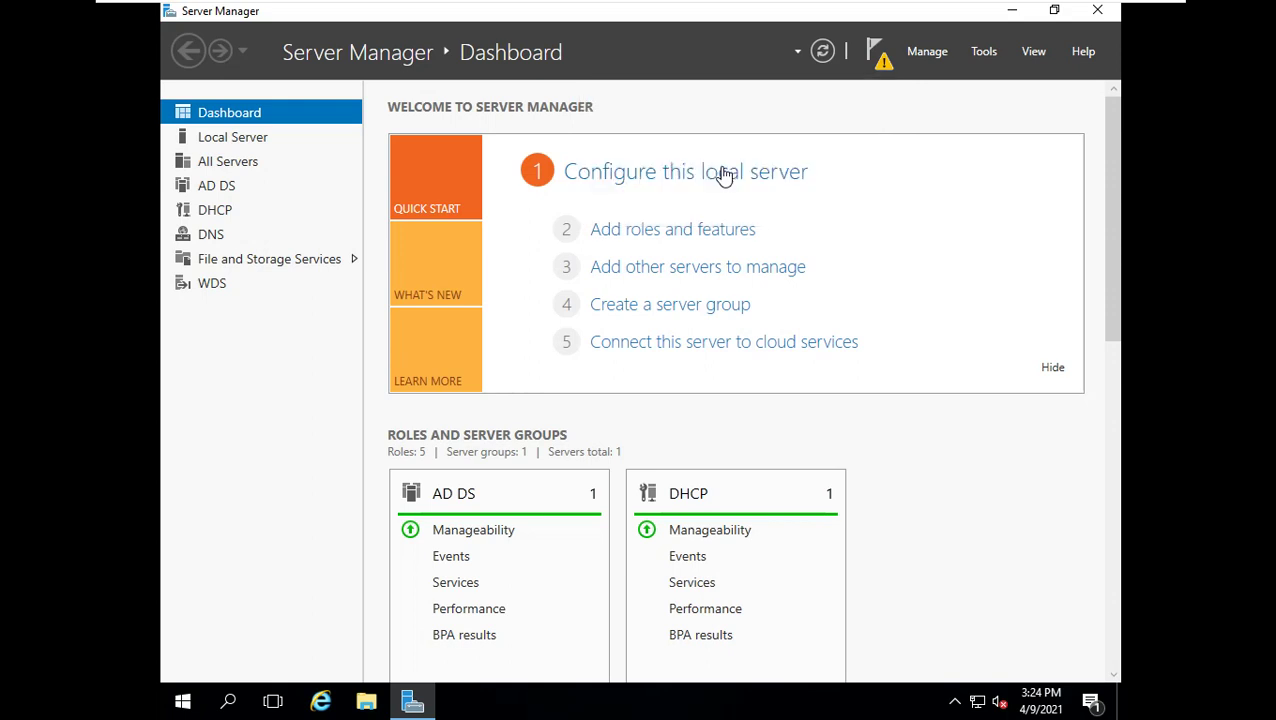
pyautogui.moveTo(706, 168); pyautogui.dragTo(704, 117)
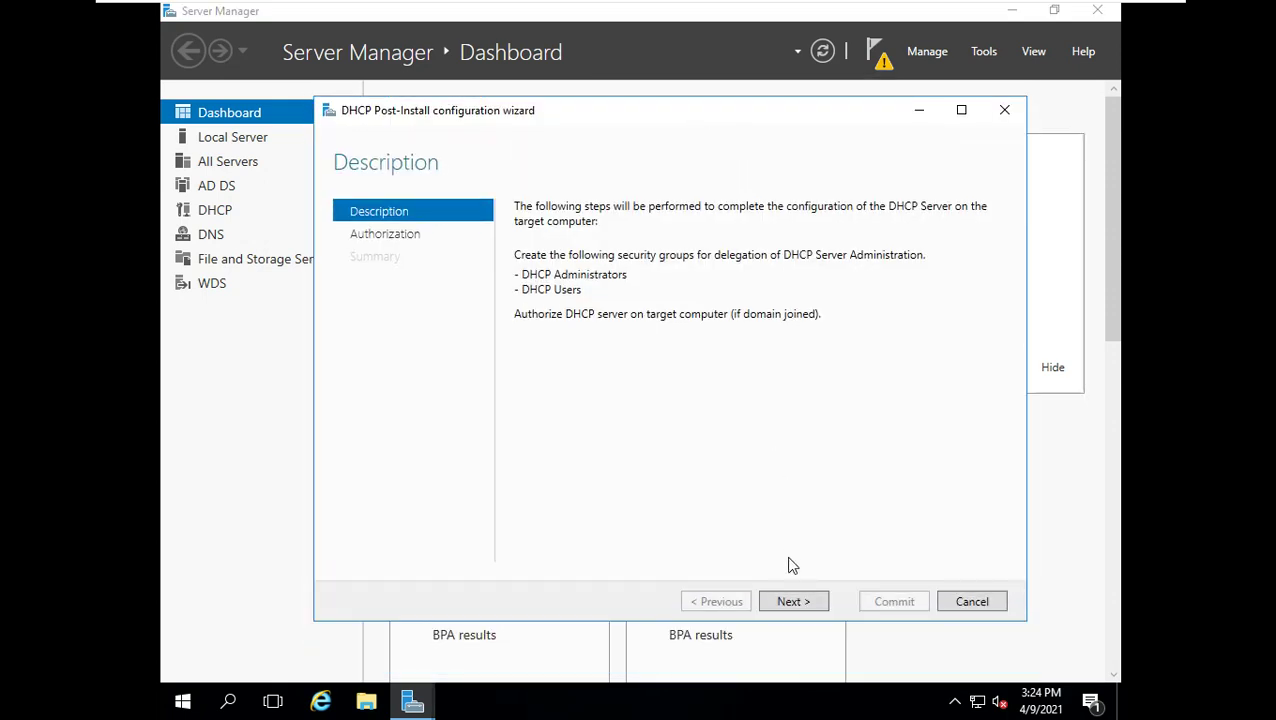
pyautogui.click(800, 604)
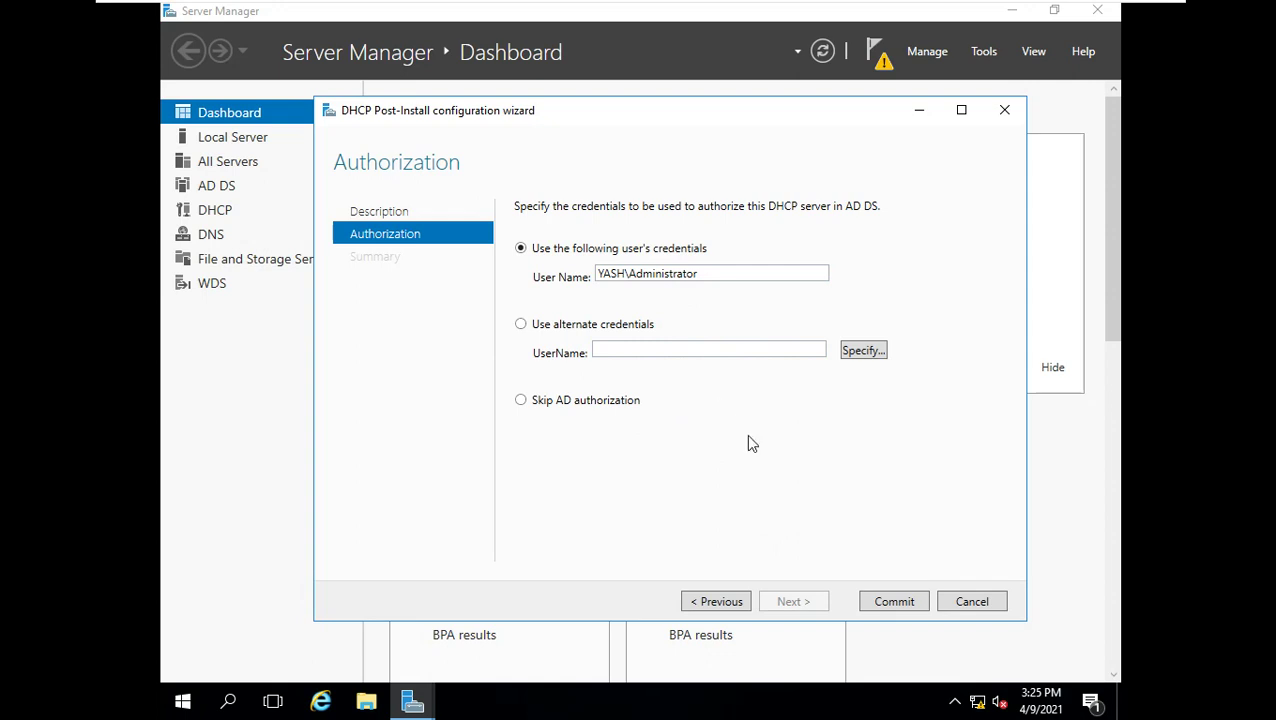
pyautogui.click(900, 606)
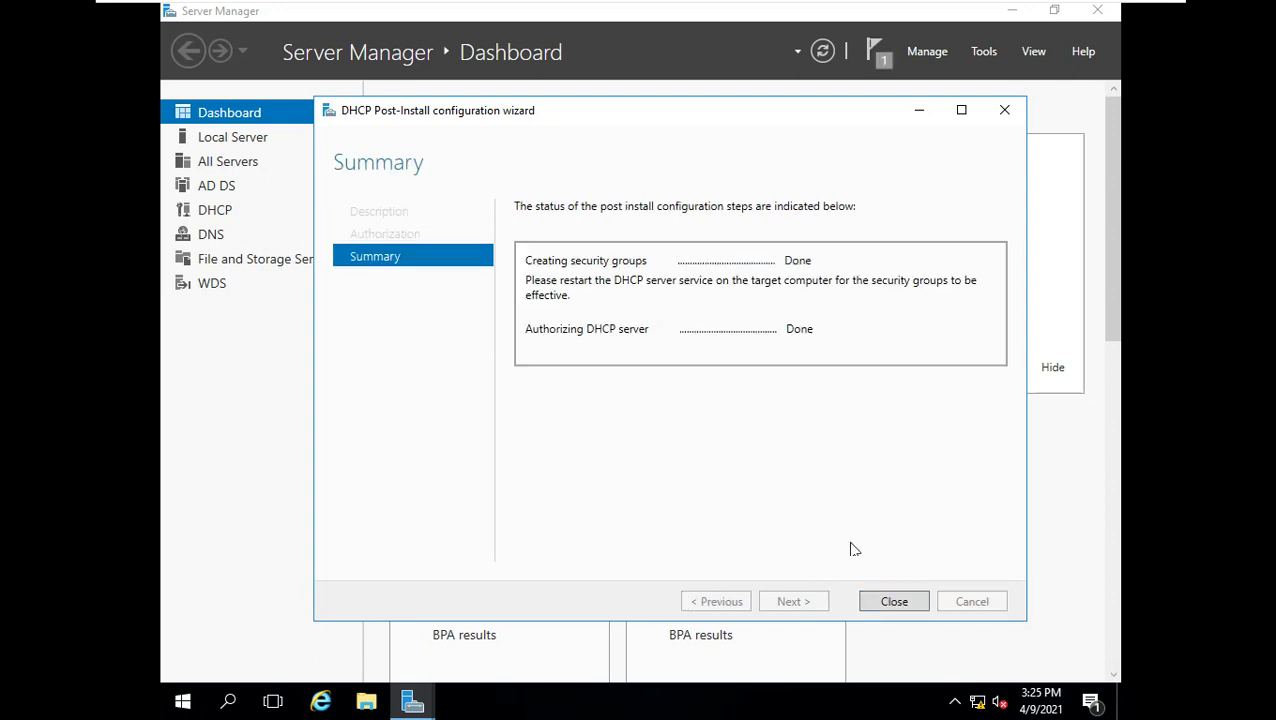
pyautogui.click(866, 601)
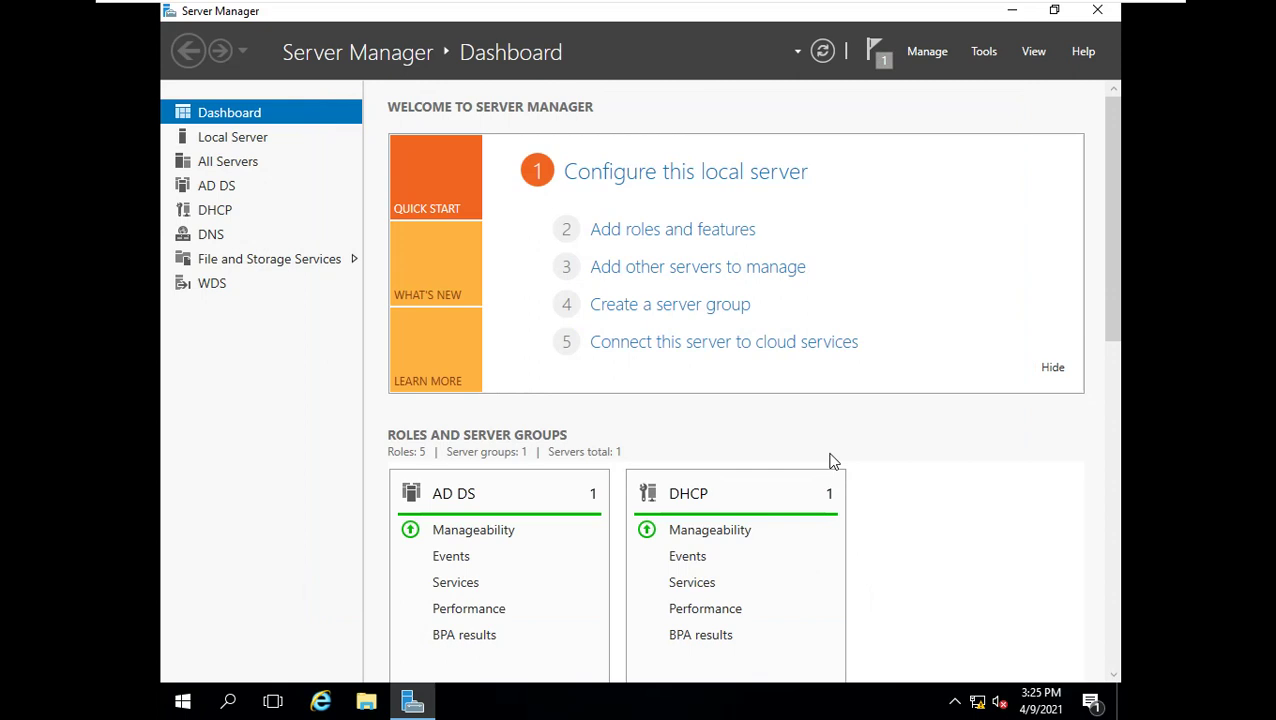
# - Open the DHCP management console in a maximized window with a wider tree, and expand the server's IPv4 node
pyautogui.moveTo(590, 6)
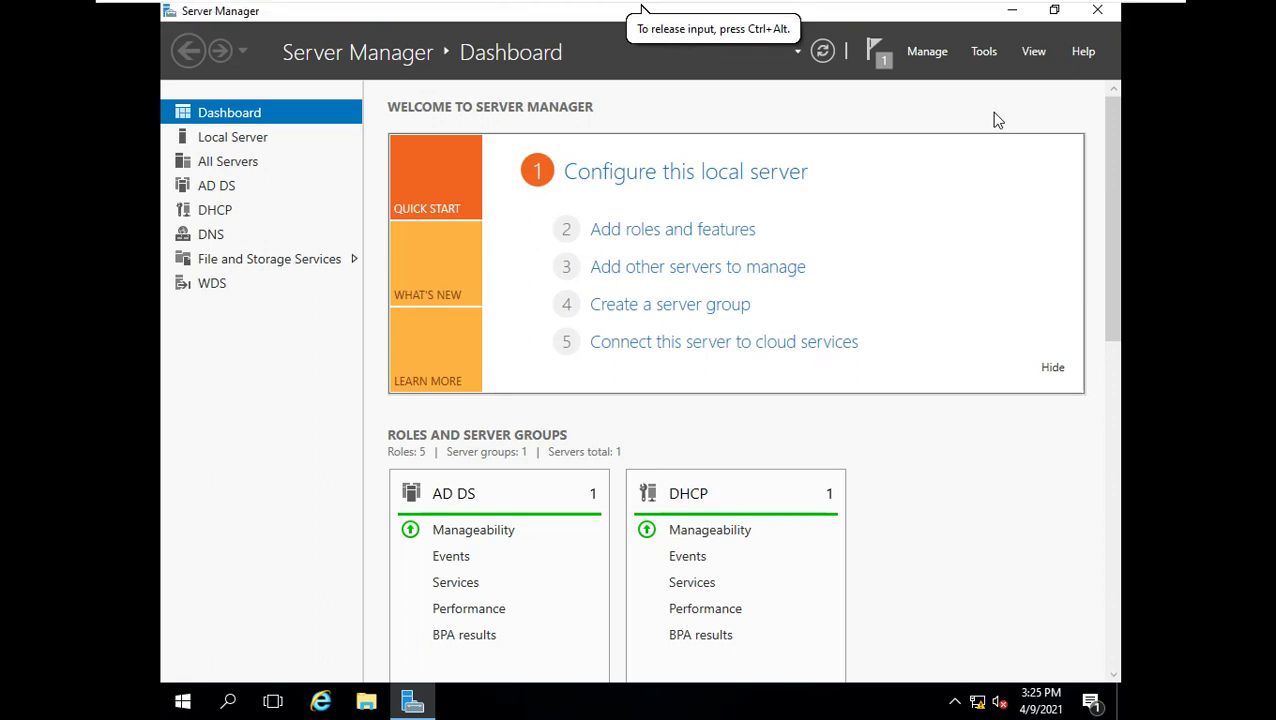
pyautogui.click(985, 53)
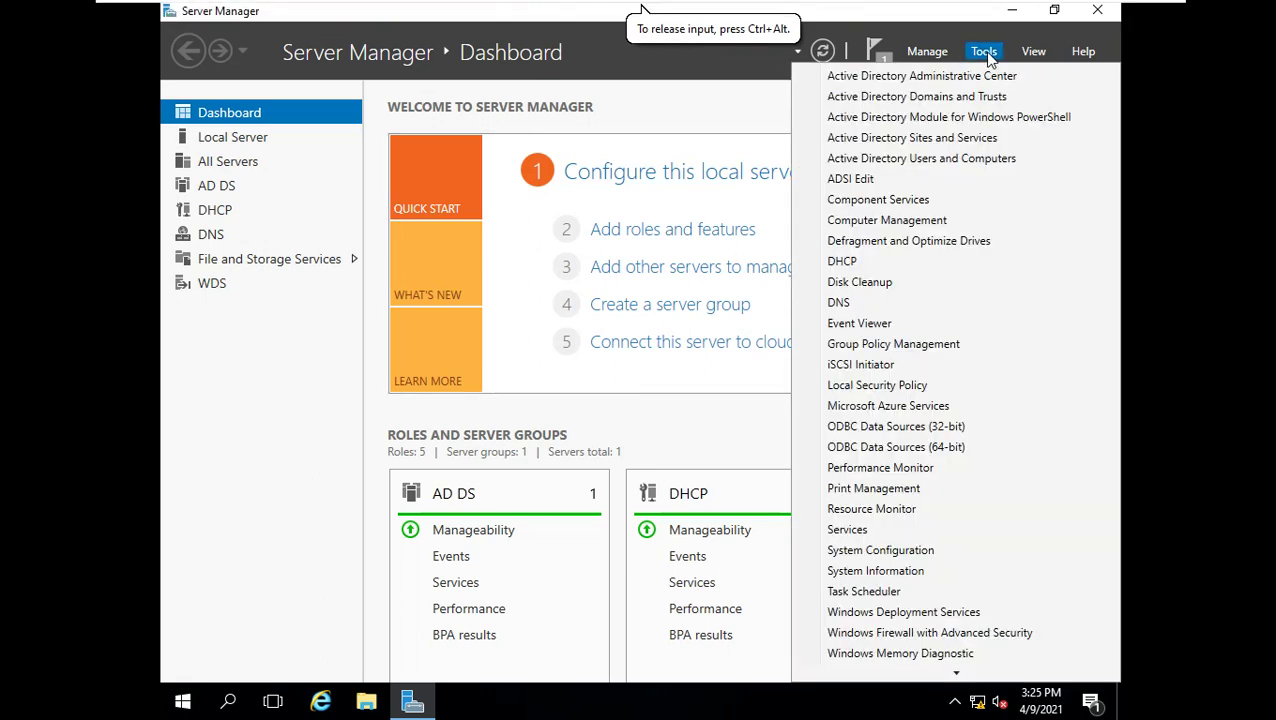
pyautogui.click(893, 267)
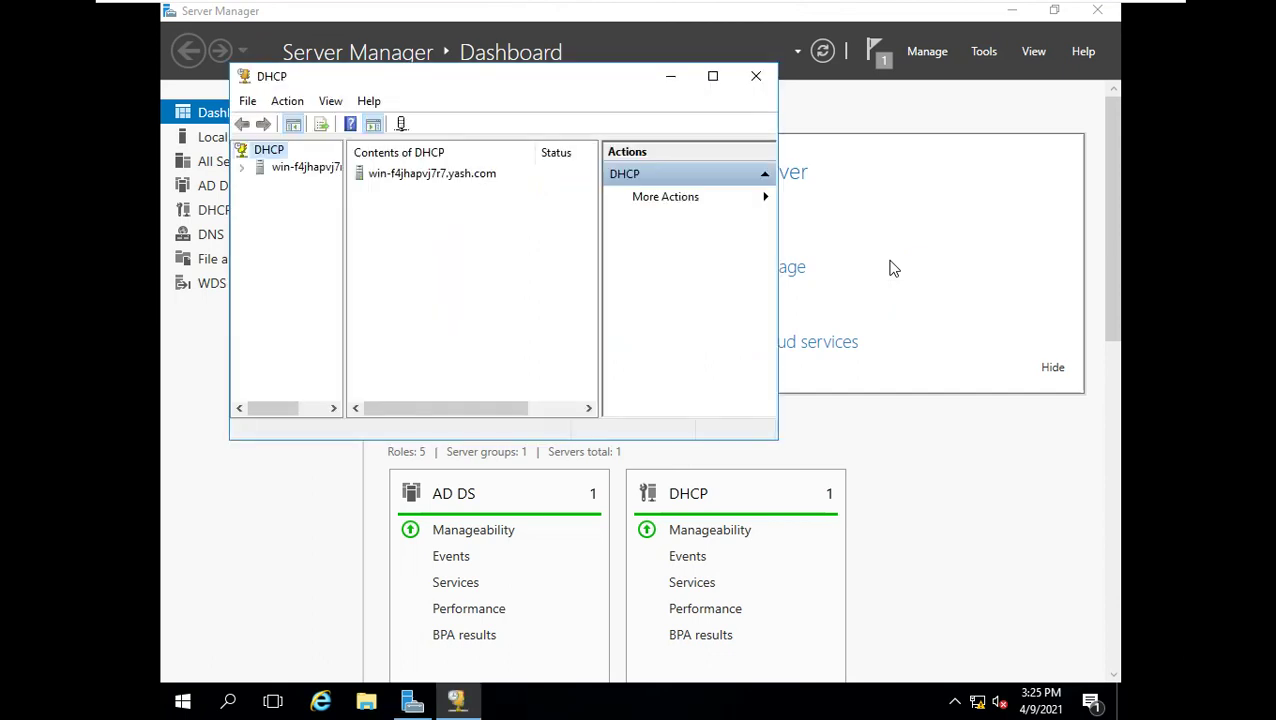
pyautogui.click(310, 168)
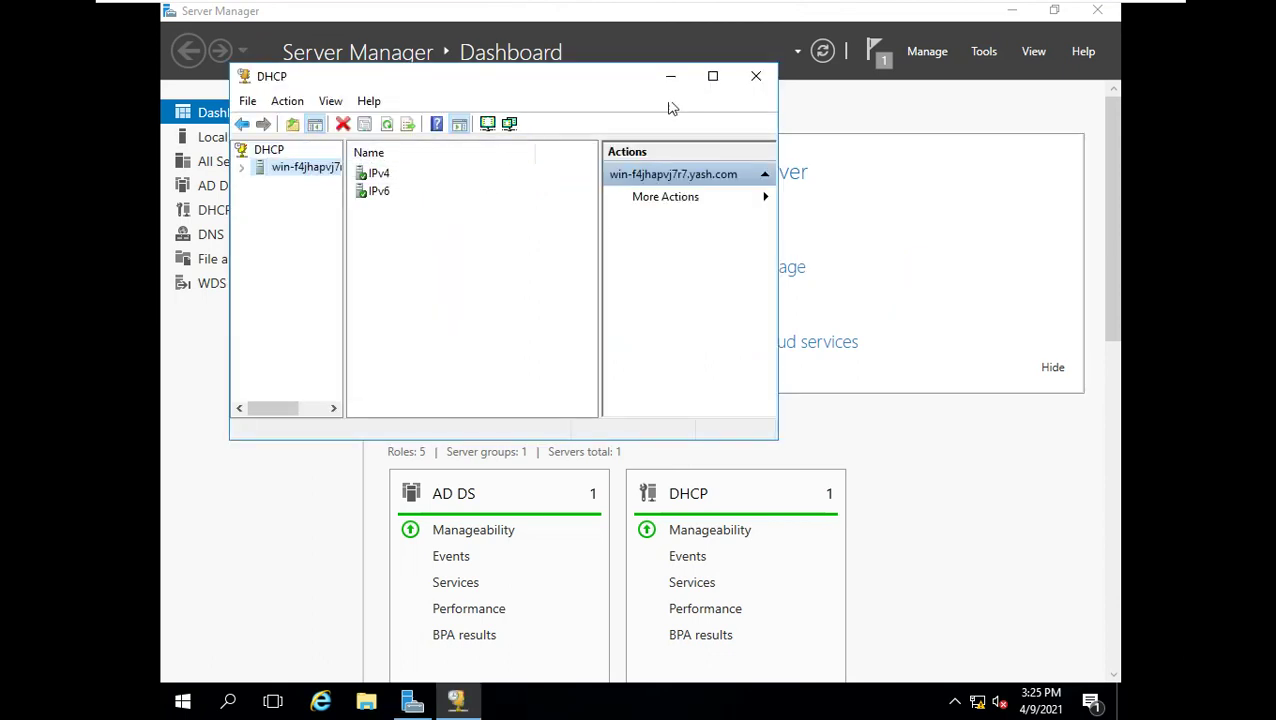
pyautogui.click(712, 76)
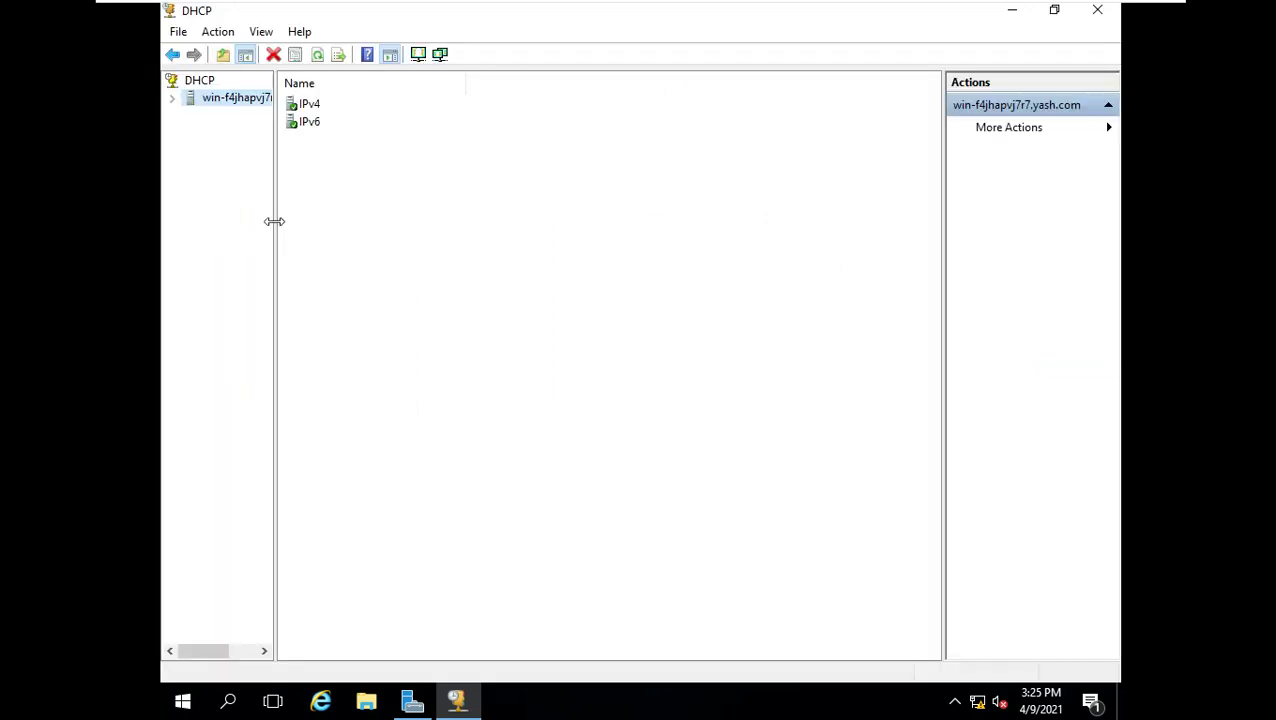
pyautogui.moveTo(274, 221); pyautogui.dragTo(364, 220)
pyautogui.click(403, 110)
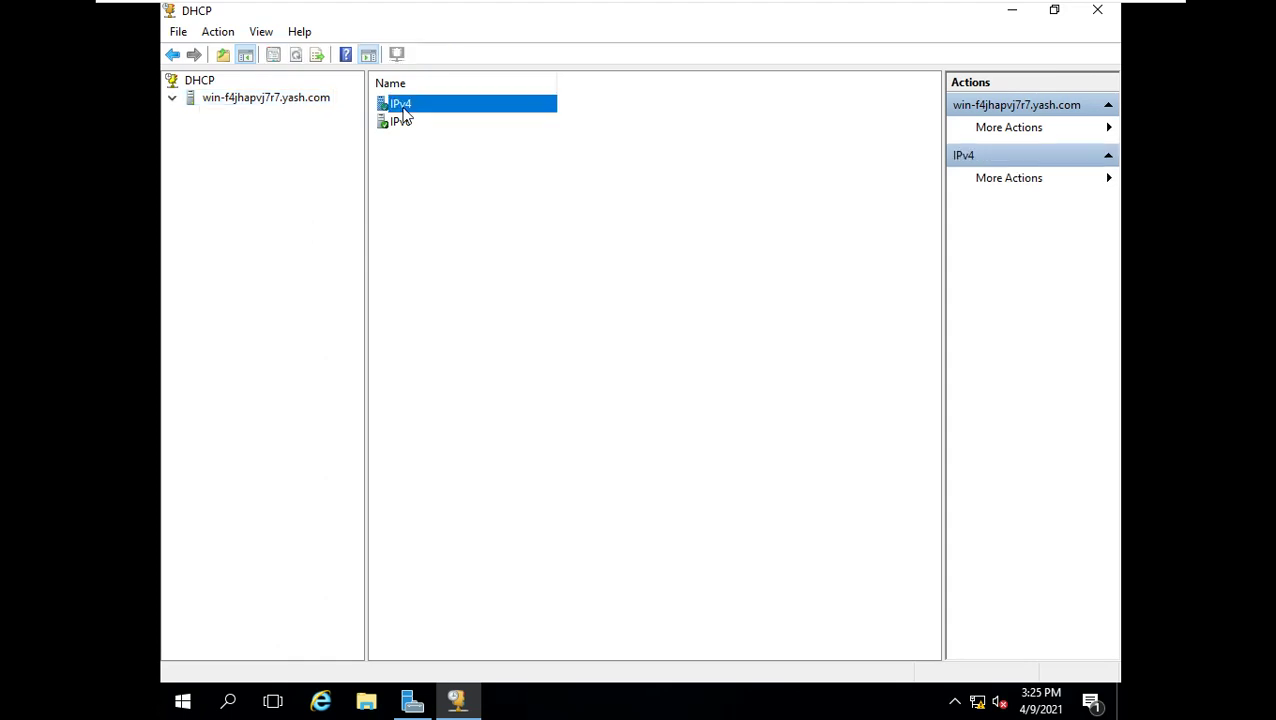
pyautogui.doubleClick(218, 120)
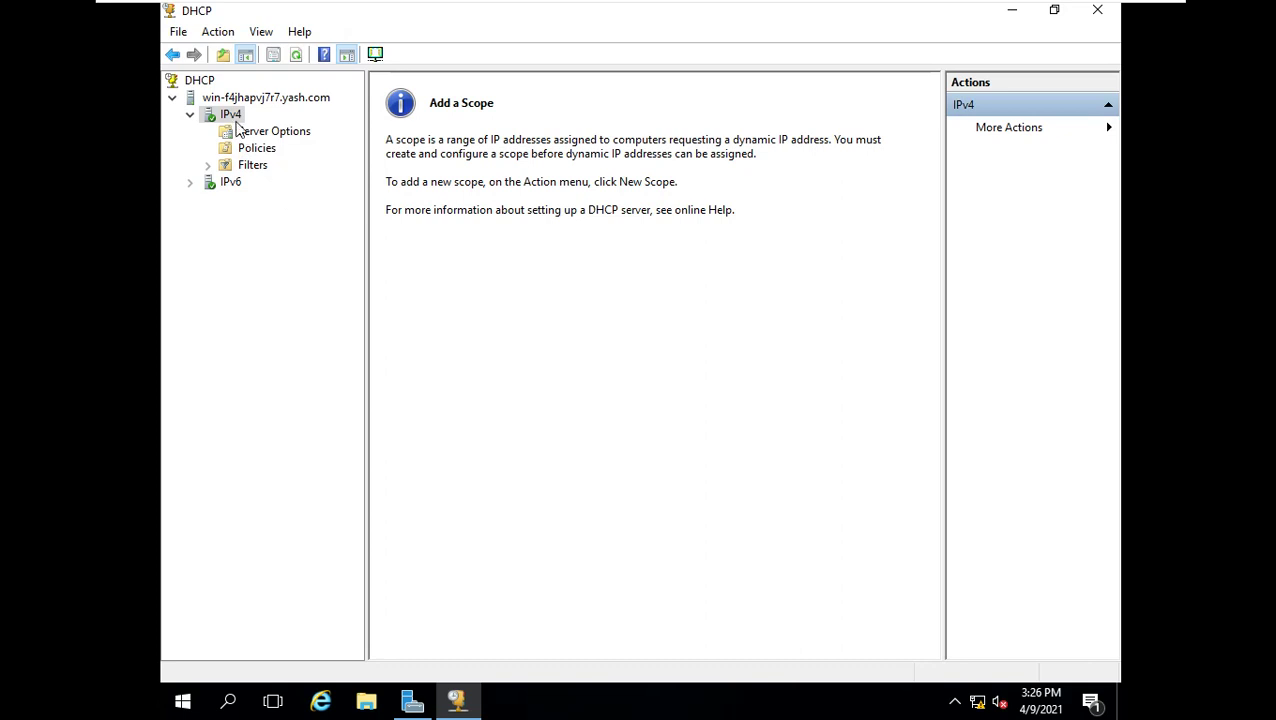
# - Start a new IPv4 scope named yash.com with the description "this is for IT department" and continue to the address range
pyautogui.rightClick(236, 118)
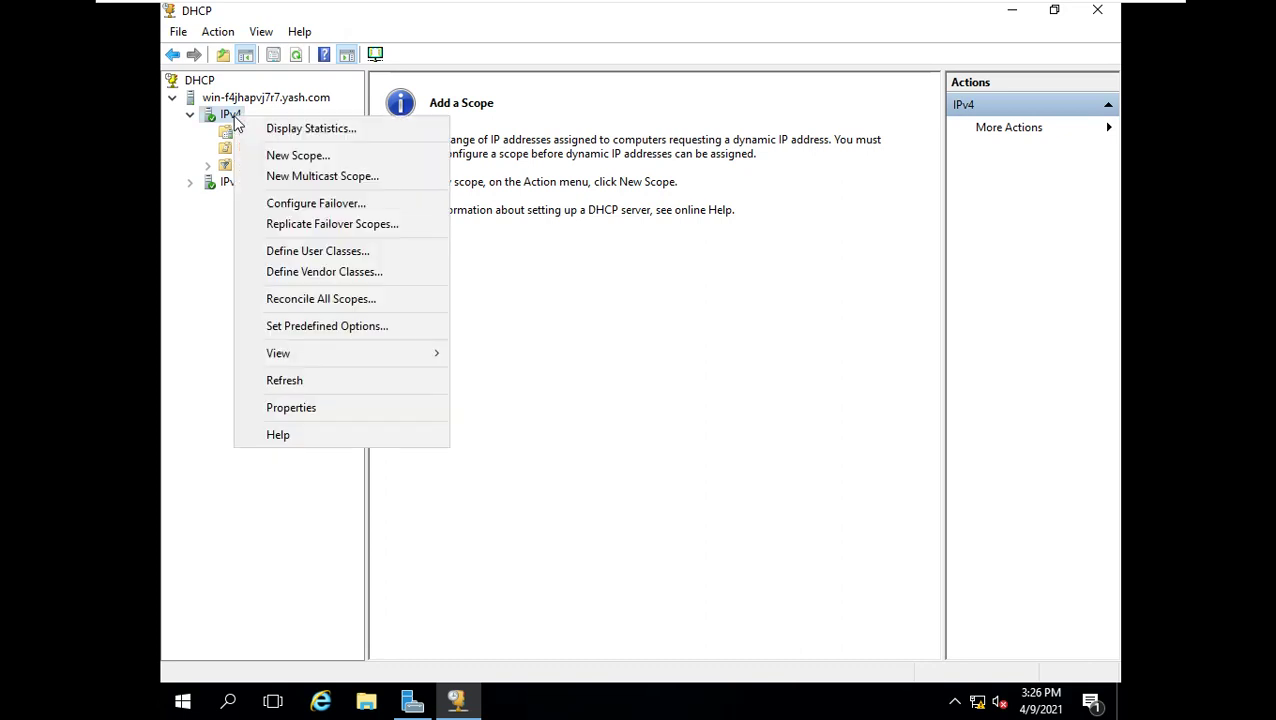
pyautogui.click(290, 157)
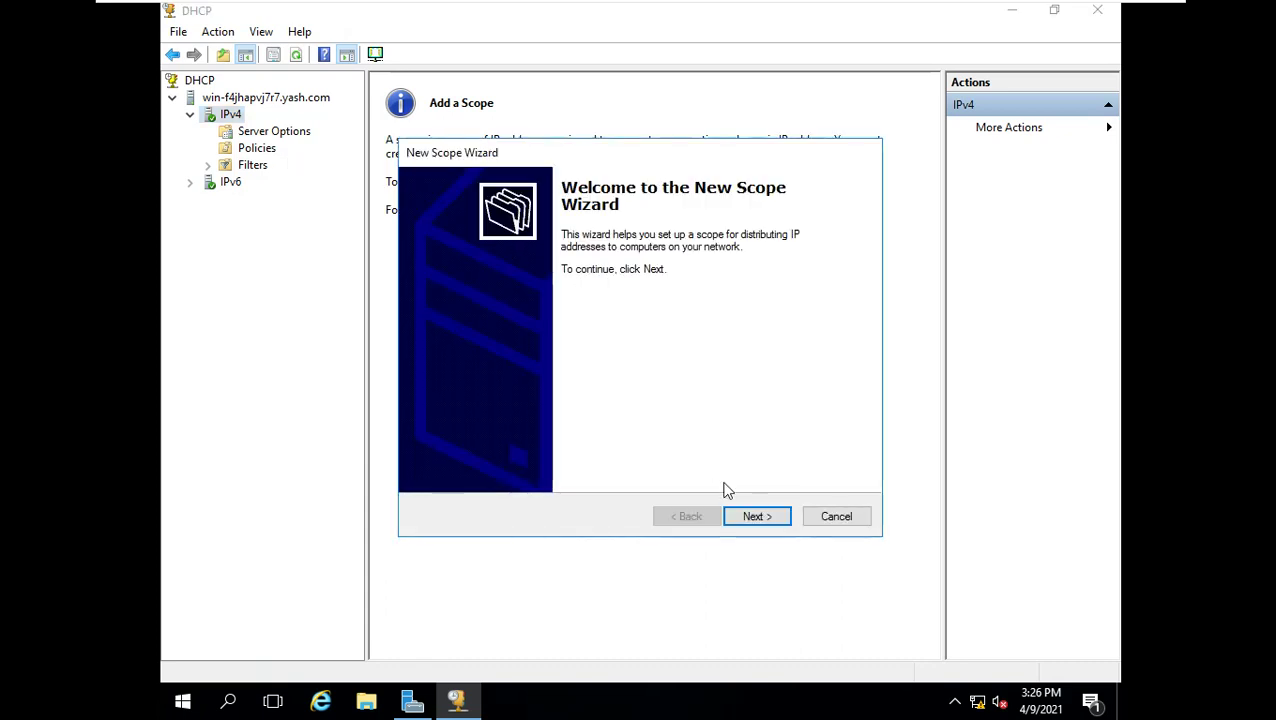
pyautogui.click(758, 515)
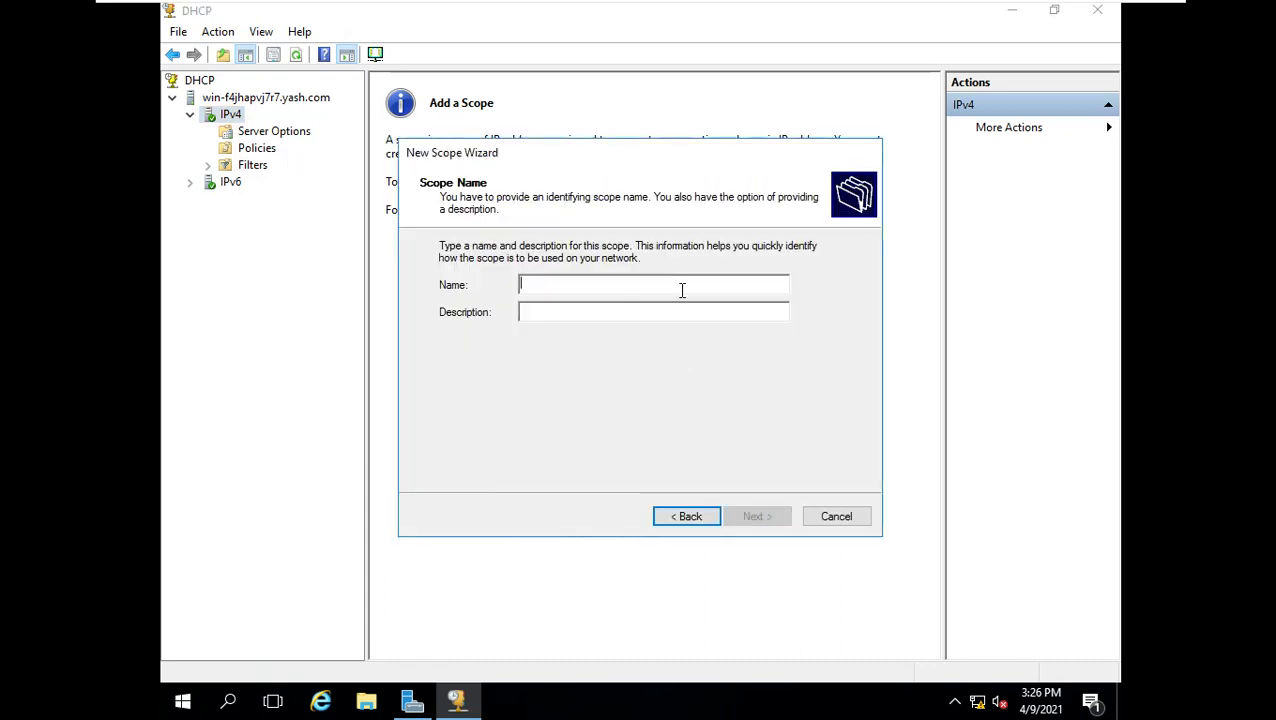
pyautogui.write('yash.com')
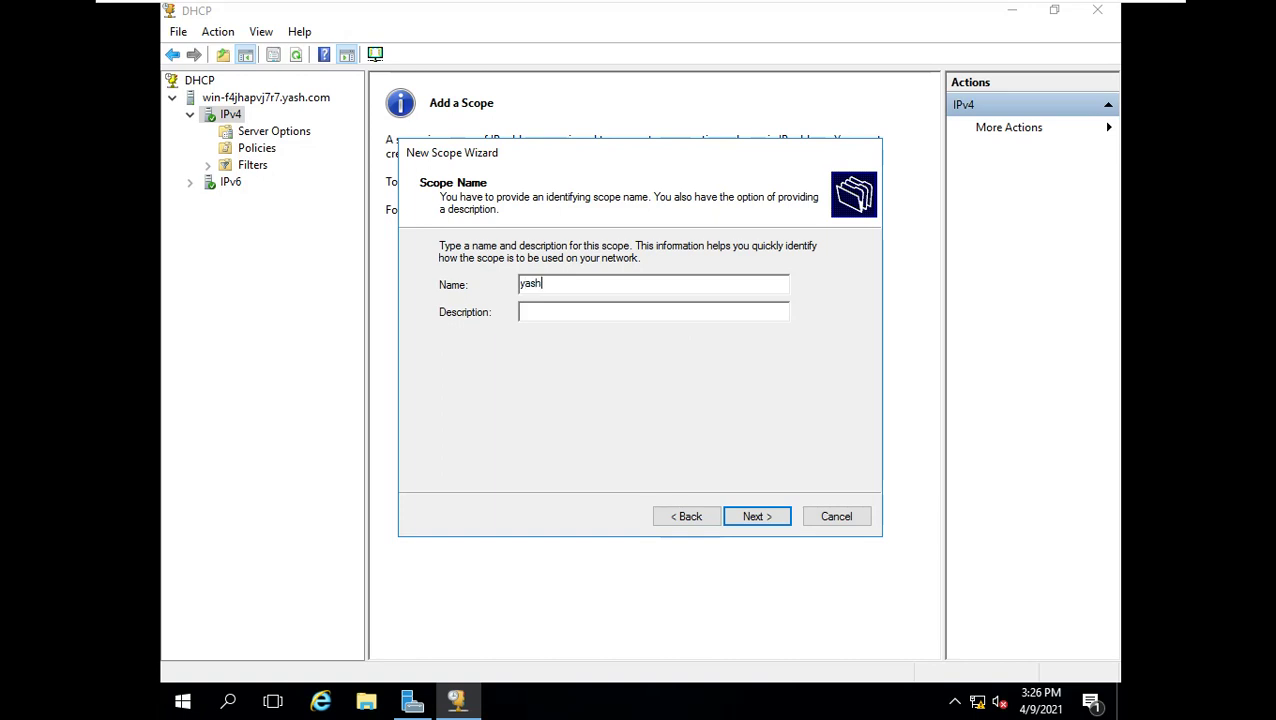
pyautogui.press('Tab')
pyautogui.write('this is for IT department')
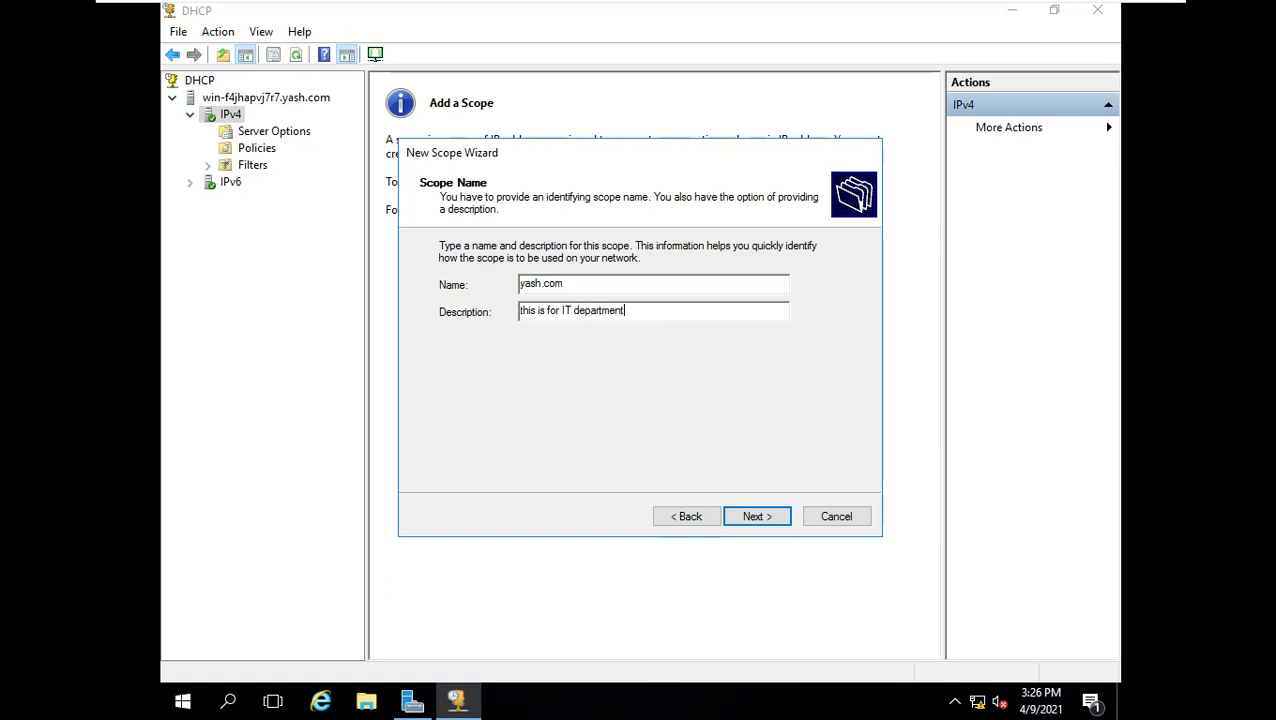
pyautogui.click(757, 513)
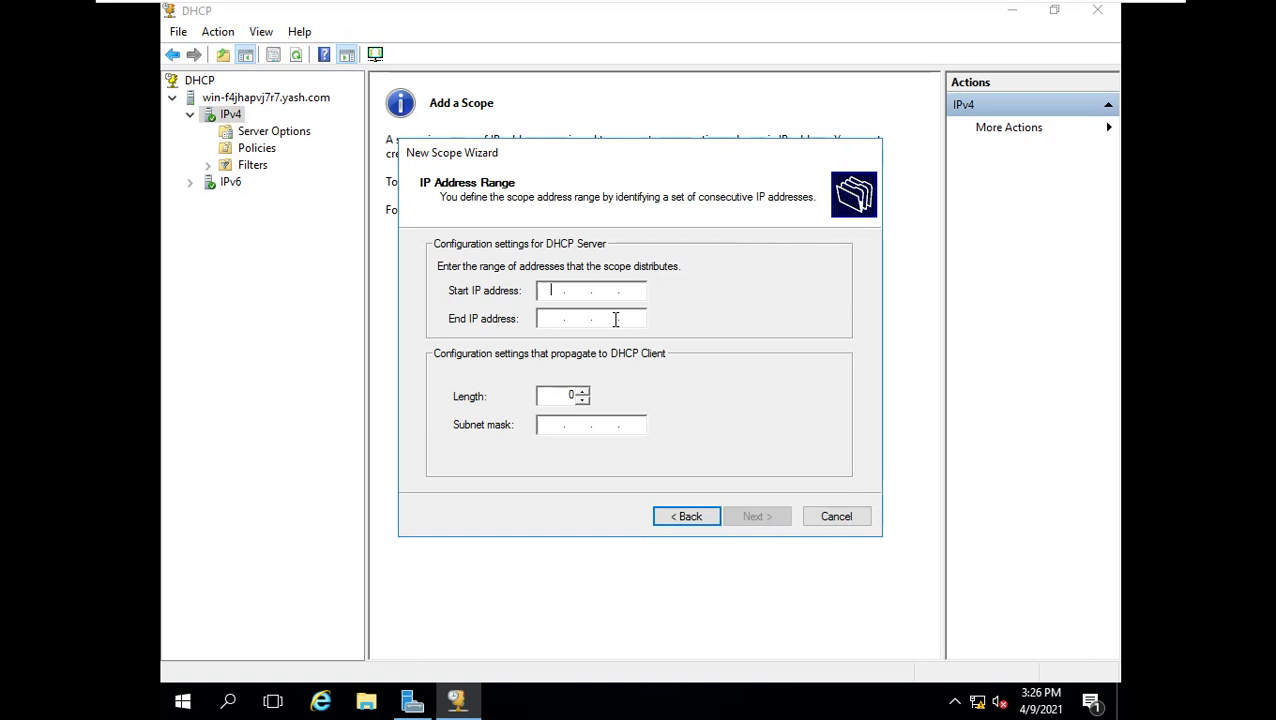
# - Set the scope's address range from 10.0.0.2 to 10.0.0.254 and continue to the exclusions
pyautogui.write('10.0.0.2')
pyautogui.press('Tab')
pyautogui.write('10.0.0.')
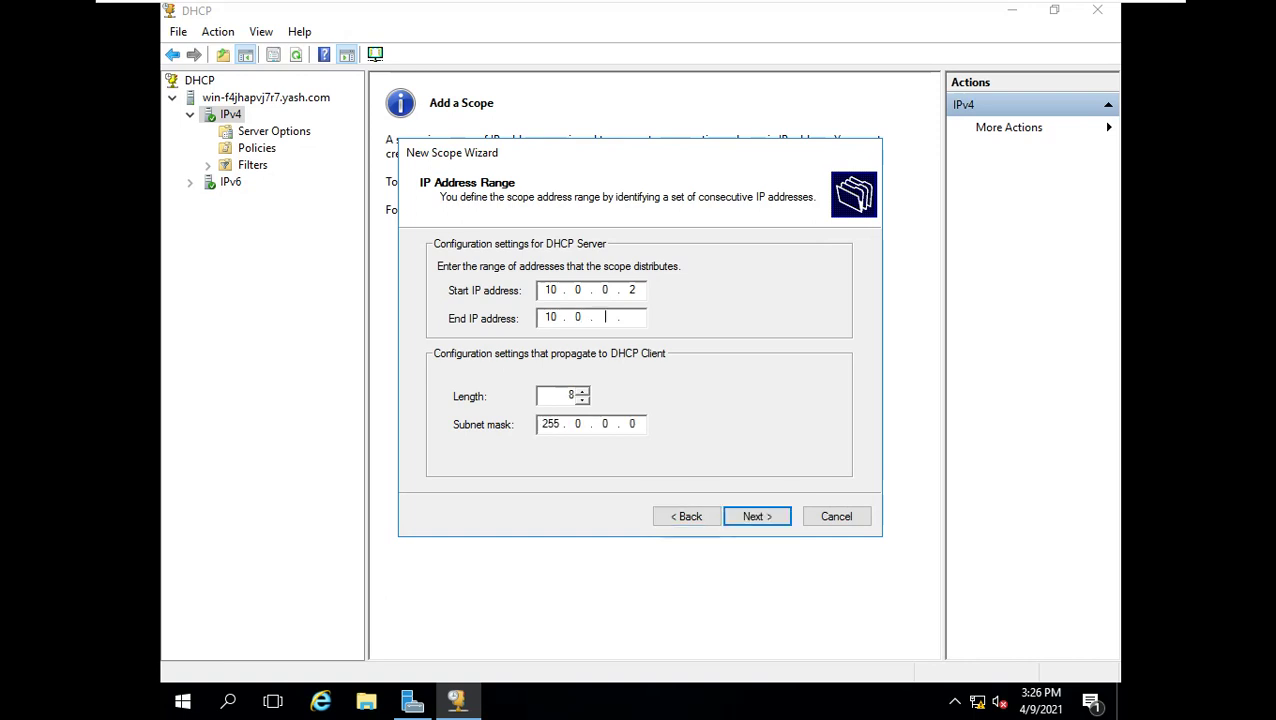
pyautogui.write('200')
pyautogui.press('BackSpace')
pyautogui.press('BackSpace')
pyautogui.write('54')
pyautogui.doubleClick(576, 317)
pyautogui.doubleClick(606, 317)
pyautogui.click(740, 525)
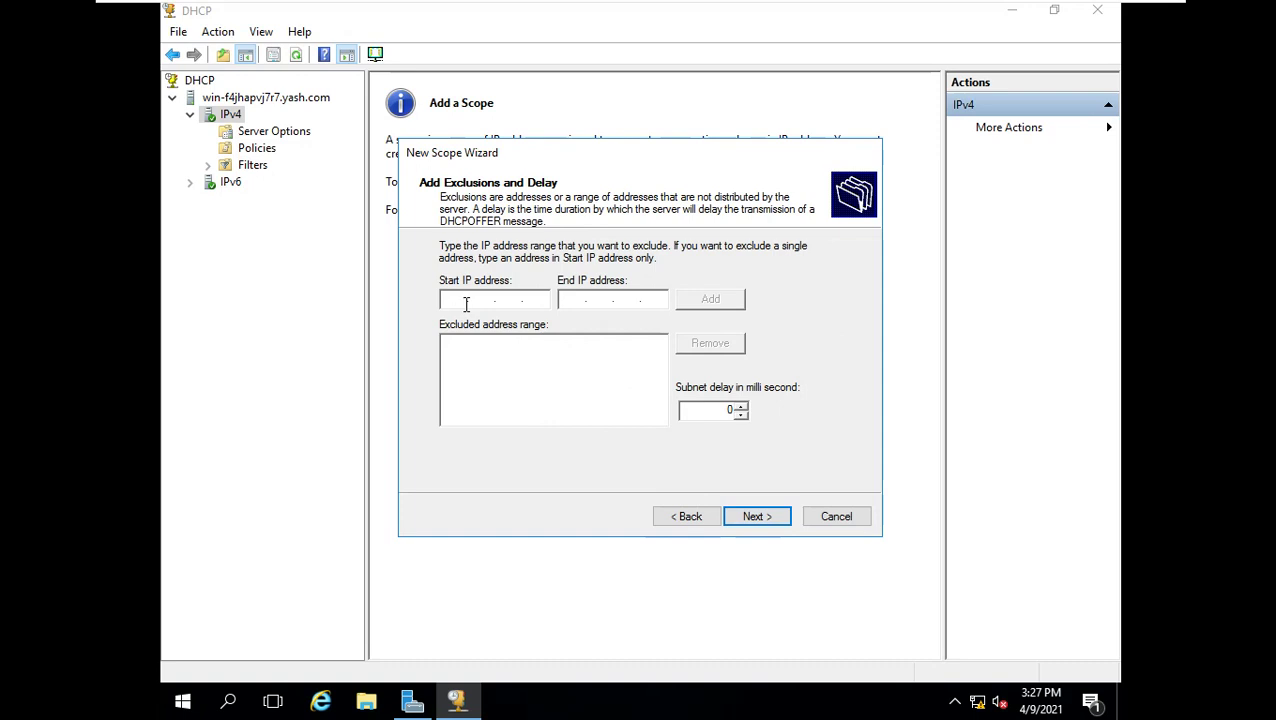
# - Exclude the single address 10.0.0.100 and the range 10.0.0.10 to 10.0.0.20 from the scope
pyautogui.write('10.0.0.100')
pyautogui.click(681, 306)
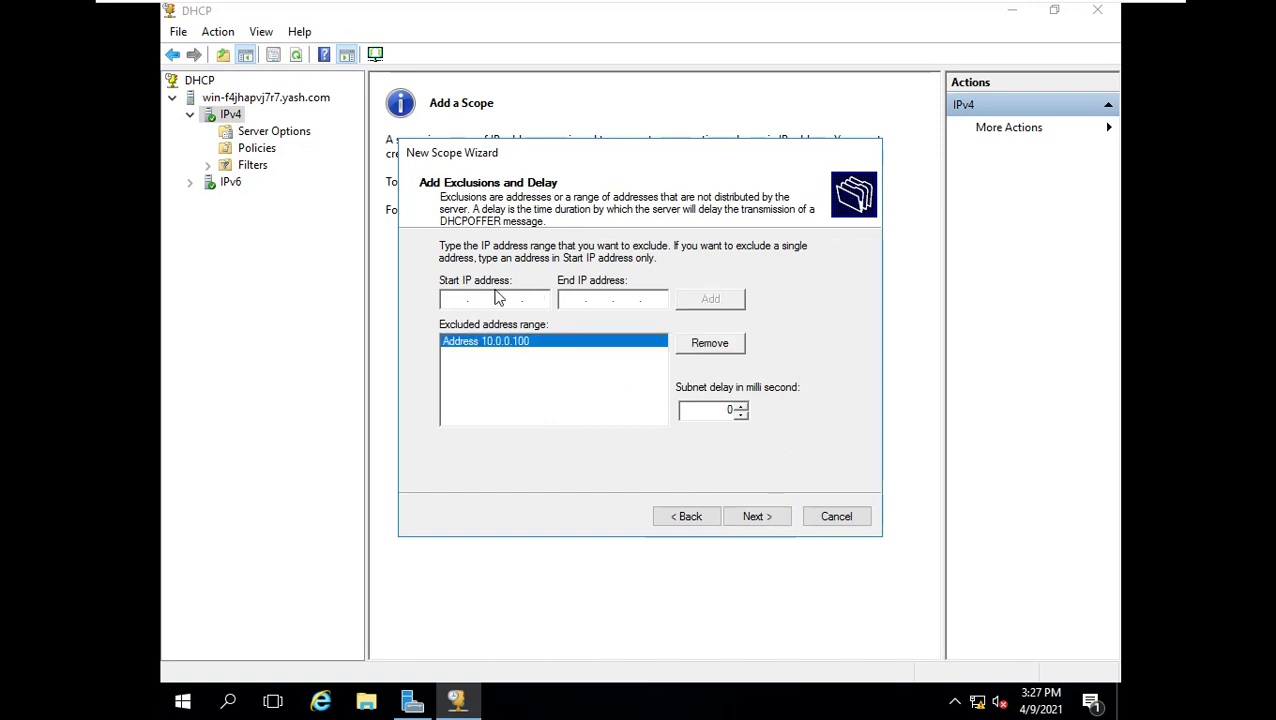
pyautogui.write('10.0.0.2')
pyautogui.press('BackSpace')
pyautogui.write('10')
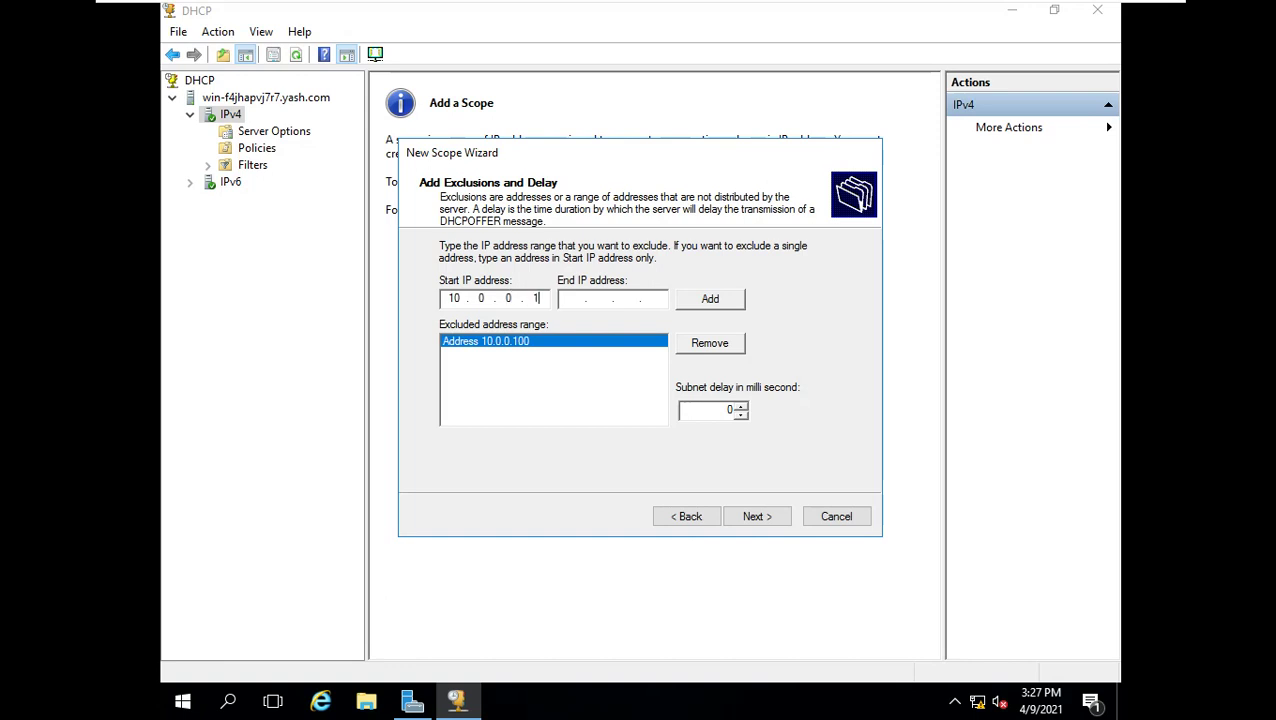
pyautogui.press('Tab')
pyautogui.write('10.0.')
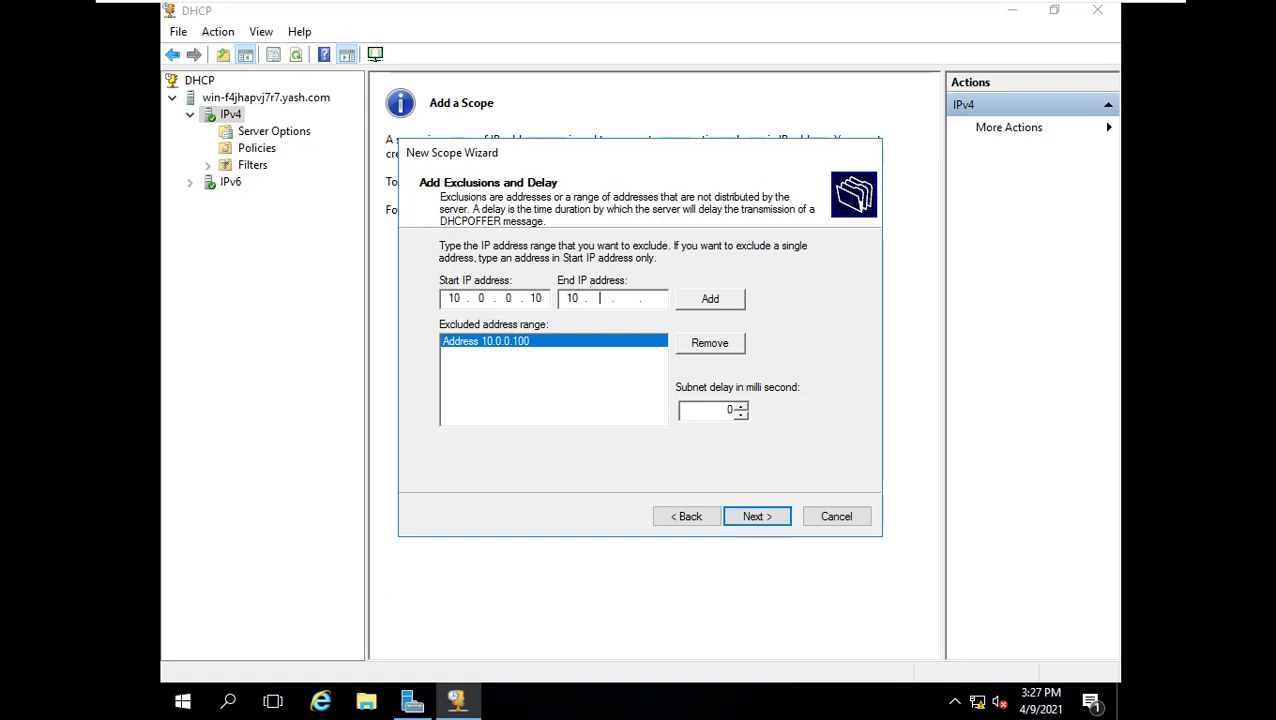
pyautogui.write('0.20')
pyautogui.click(727, 305)
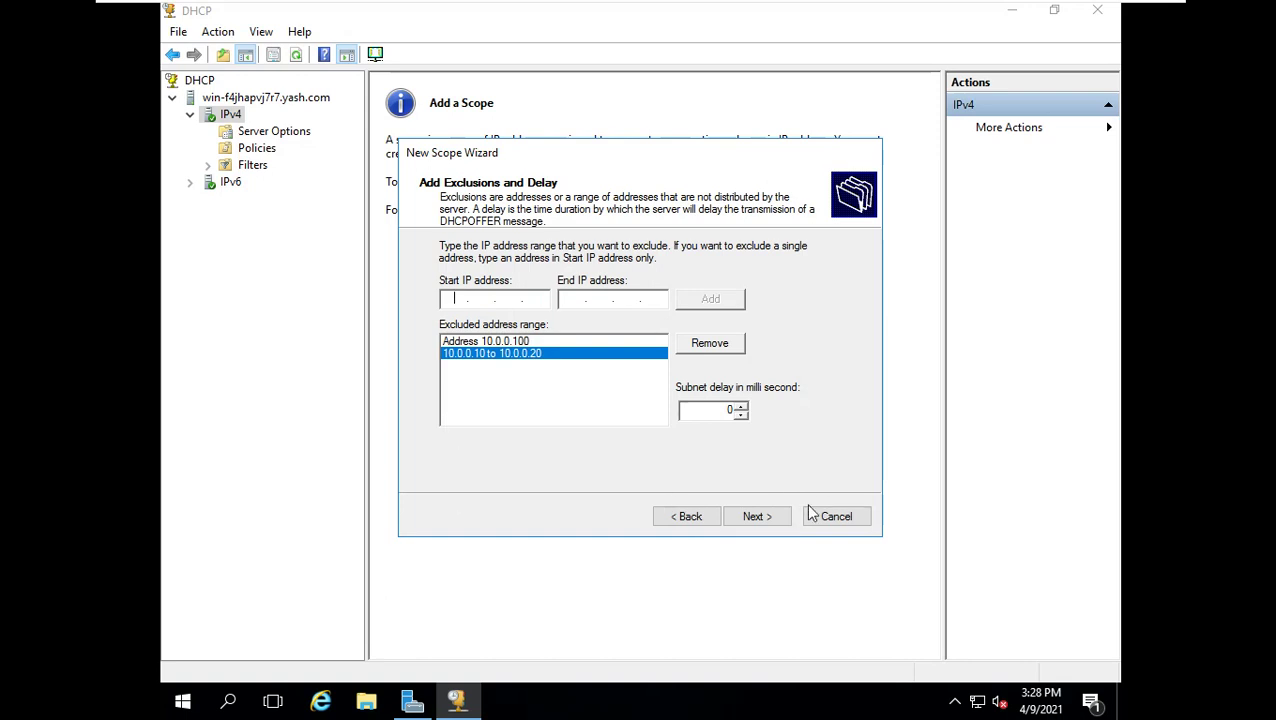
# - Keep the default lease duration, choose to configure the DHCP options now, and continue to the router (default gateway) settings
pyautogui.click(762, 518)
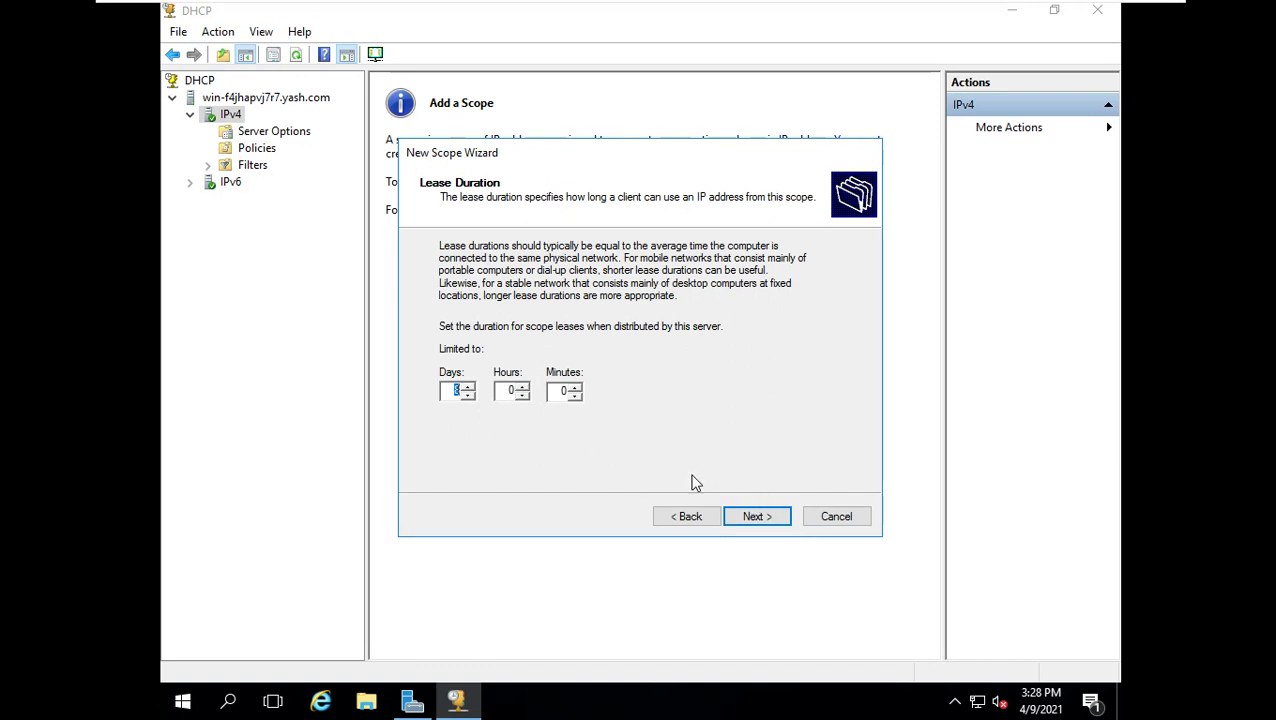
pyautogui.click(755, 518)
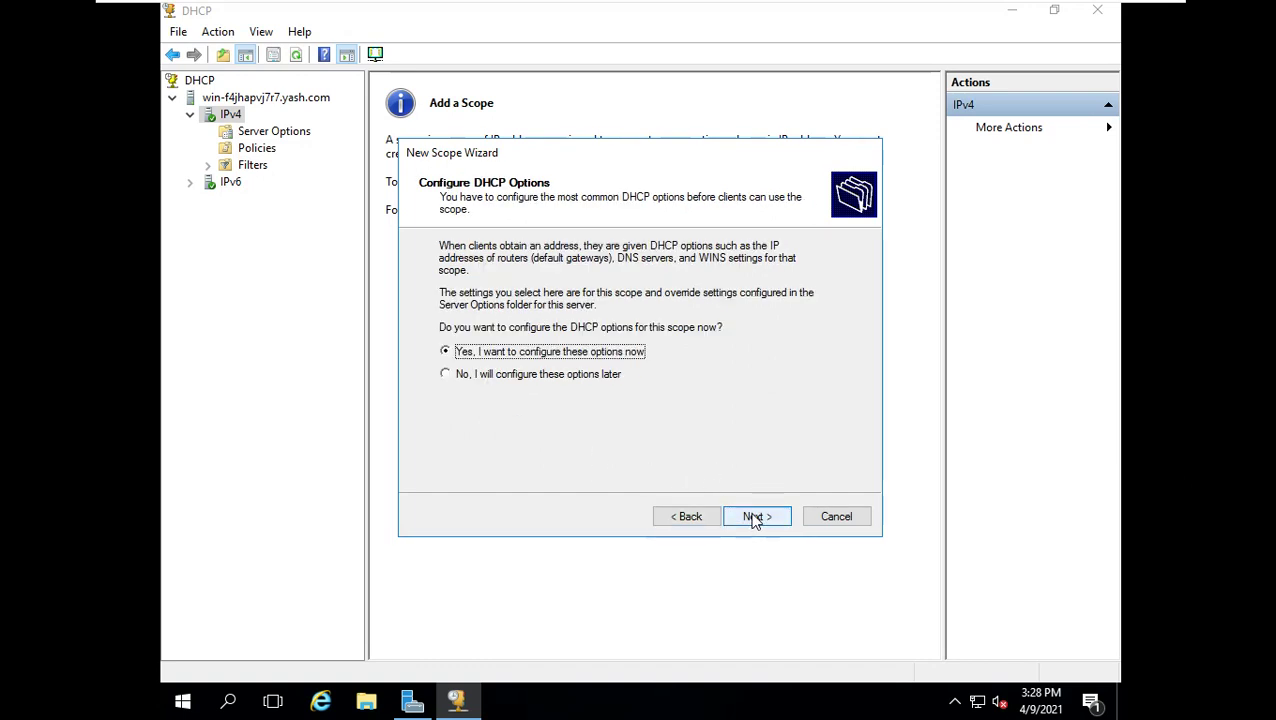
pyautogui.click(755, 518)
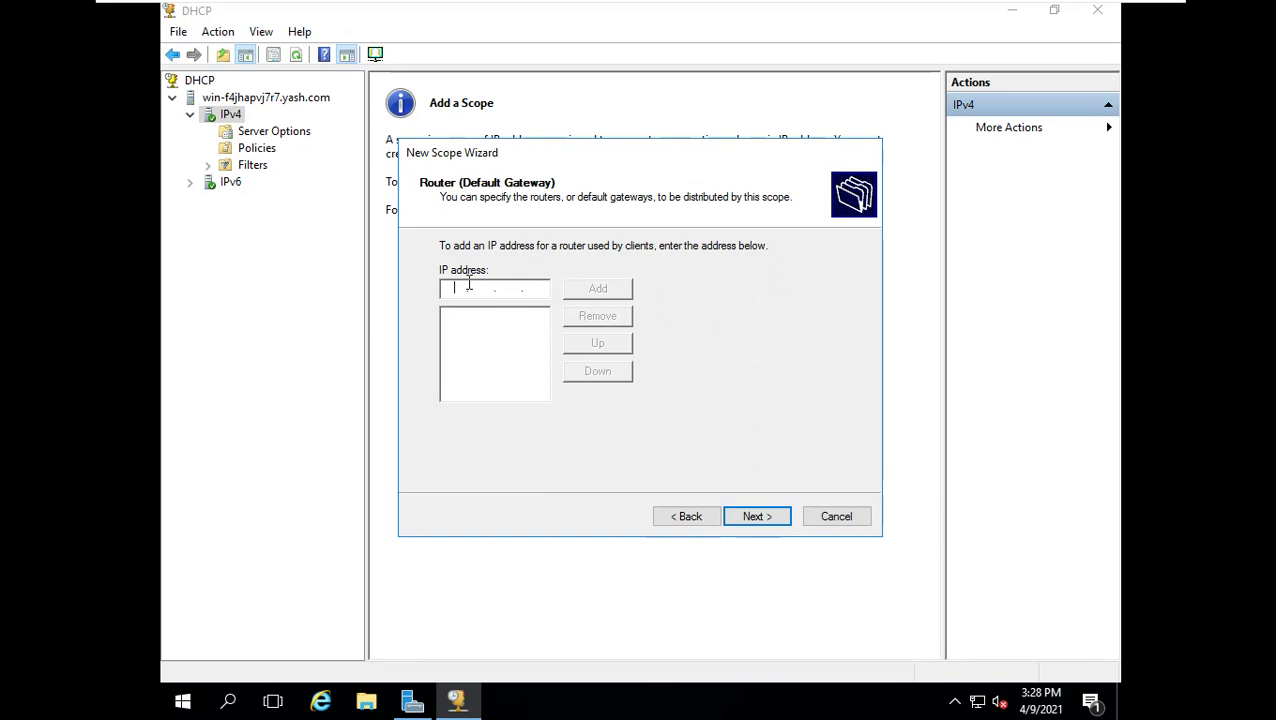
# - Add 10.0.0.1 as the scope's default gateway and accept yash.com as parent domain with DNS server 10.0.0.100
pyautogui.write('10.0.0.1')
pyautogui.click(580, 292)
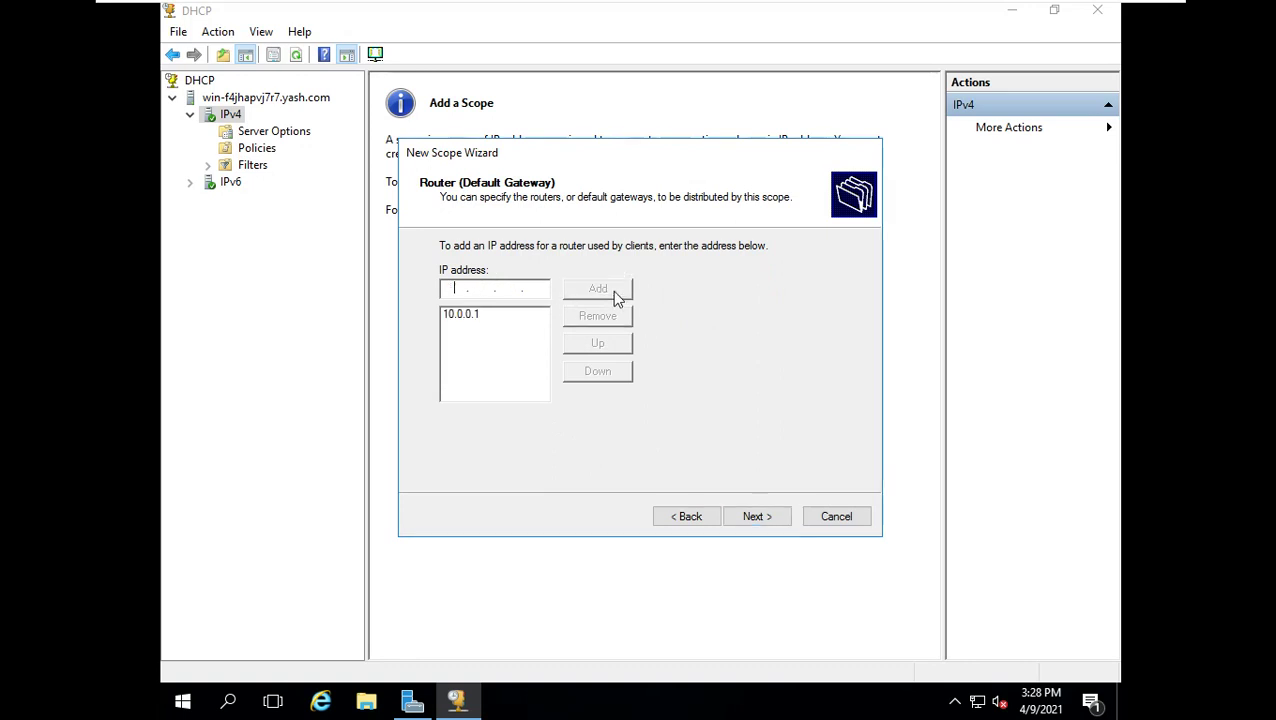
pyautogui.click(757, 517)
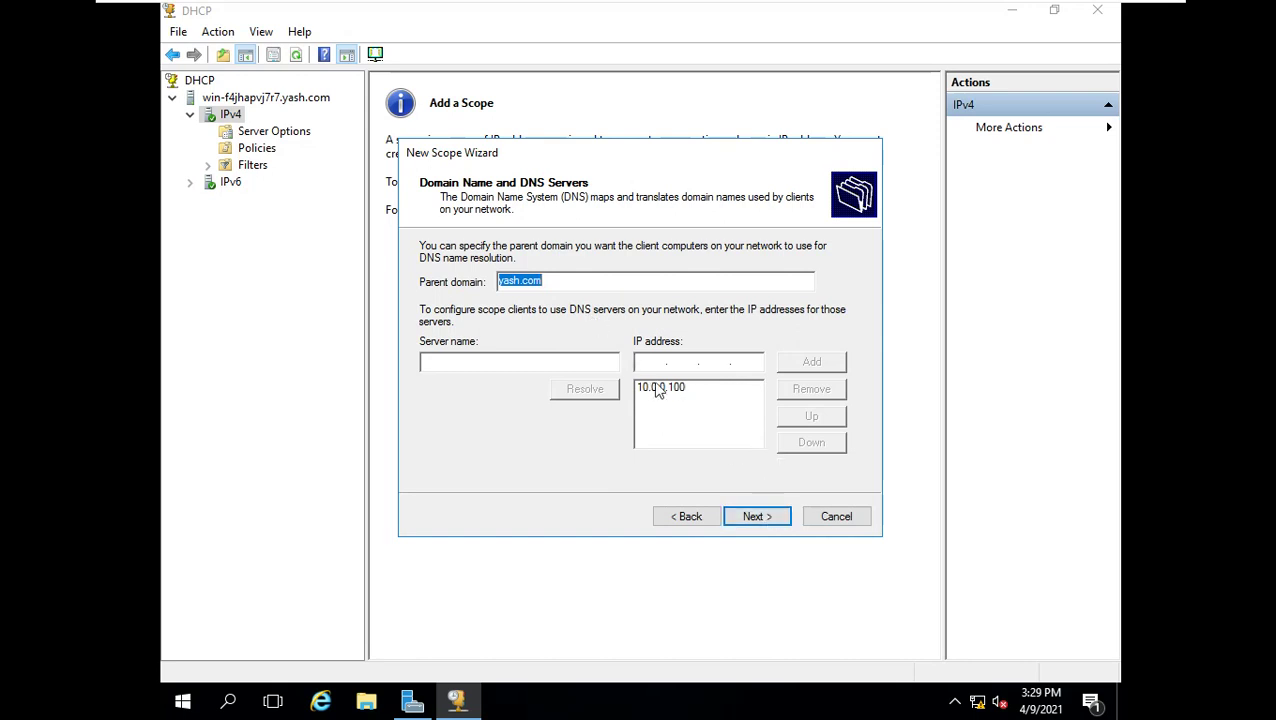
pyautogui.click(543, 364)
pyautogui.click(756, 515)
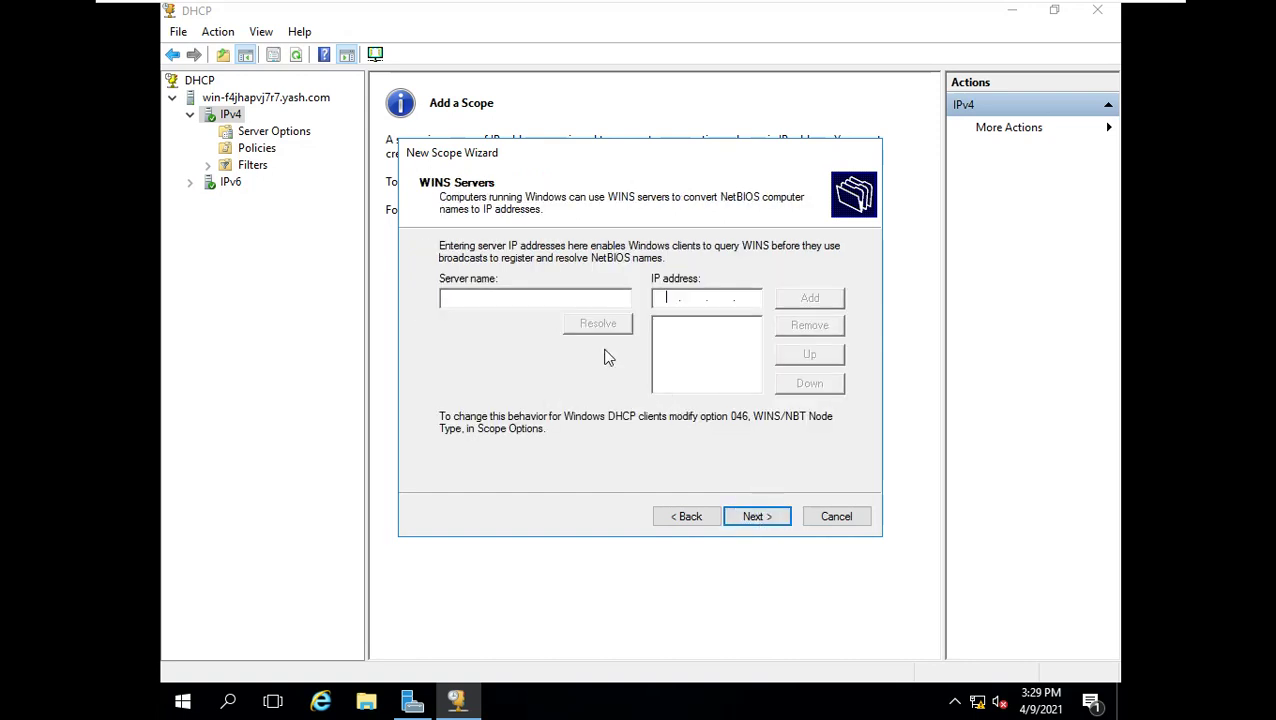
# - Leave the WINS servers empty and finish the new scope with activation set to now
pyautogui.click(528, 306)
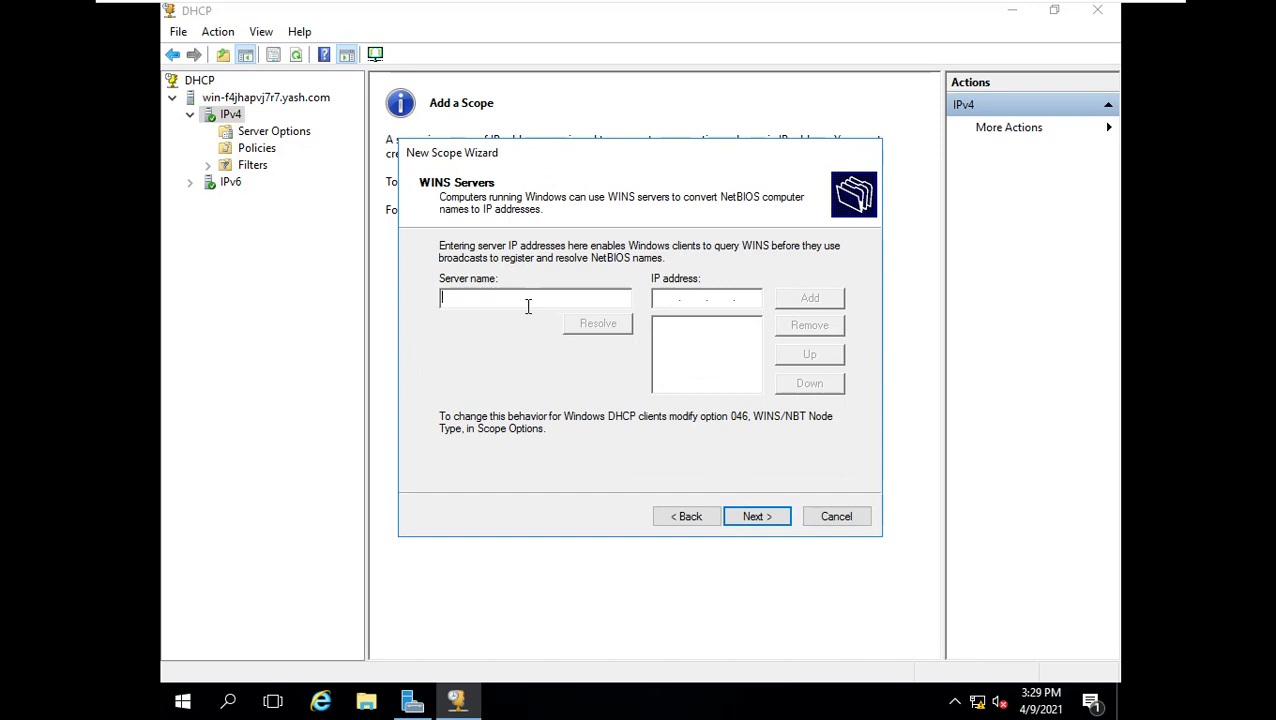
pyautogui.click(745, 519)
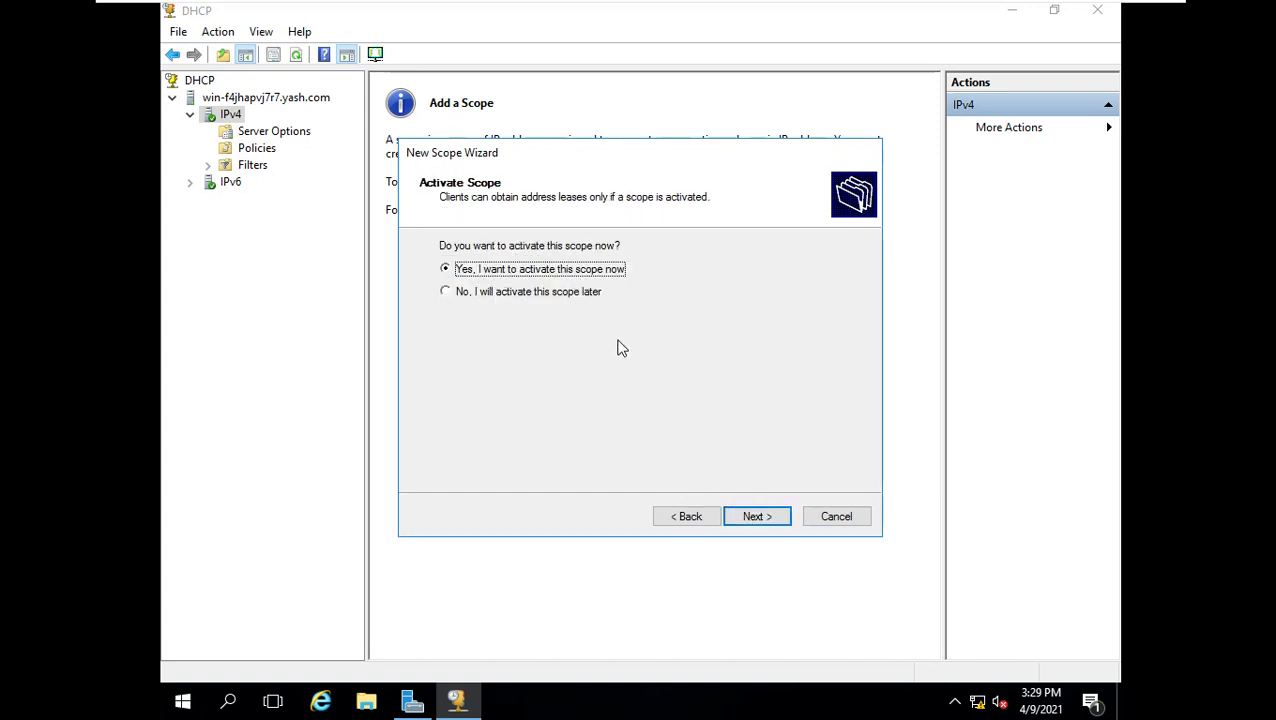
pyautogui.click(757, 516)
pyautogui.click(765, 516)
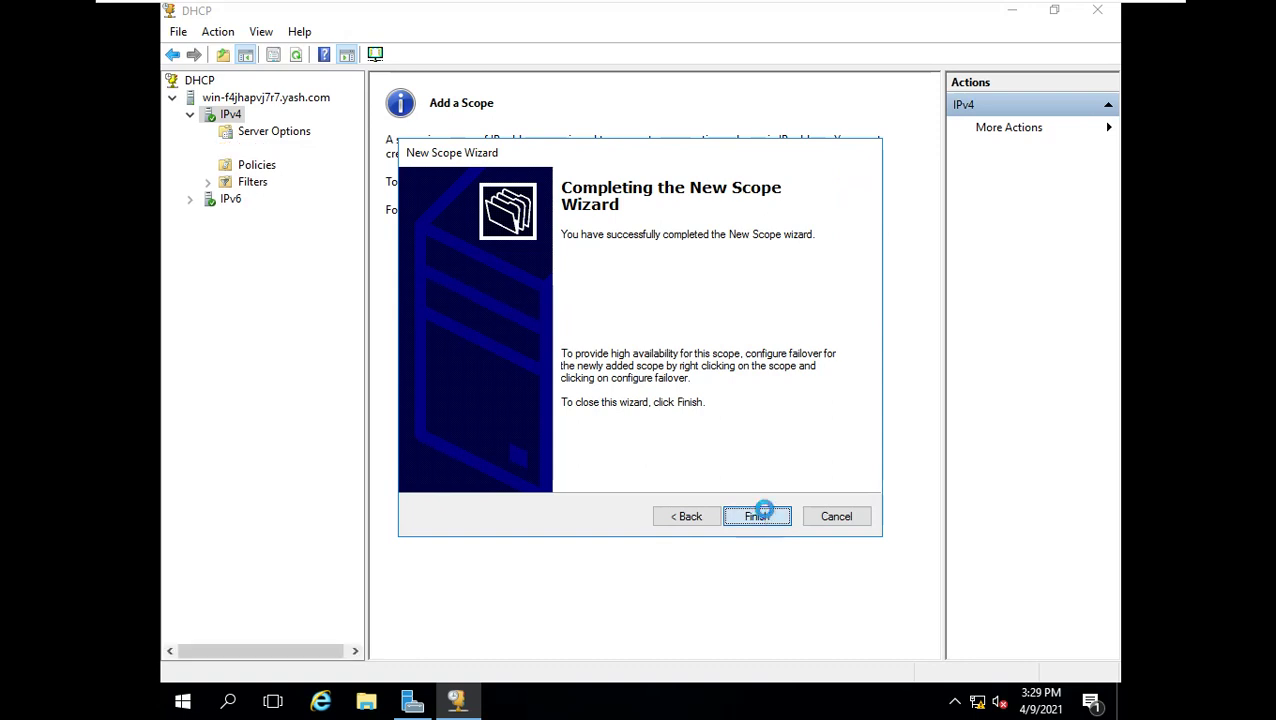
# - Expand the yash.com scope and examine the distribution range and exclusions in its address pool
pyautogui.doubleClick(286, 136)
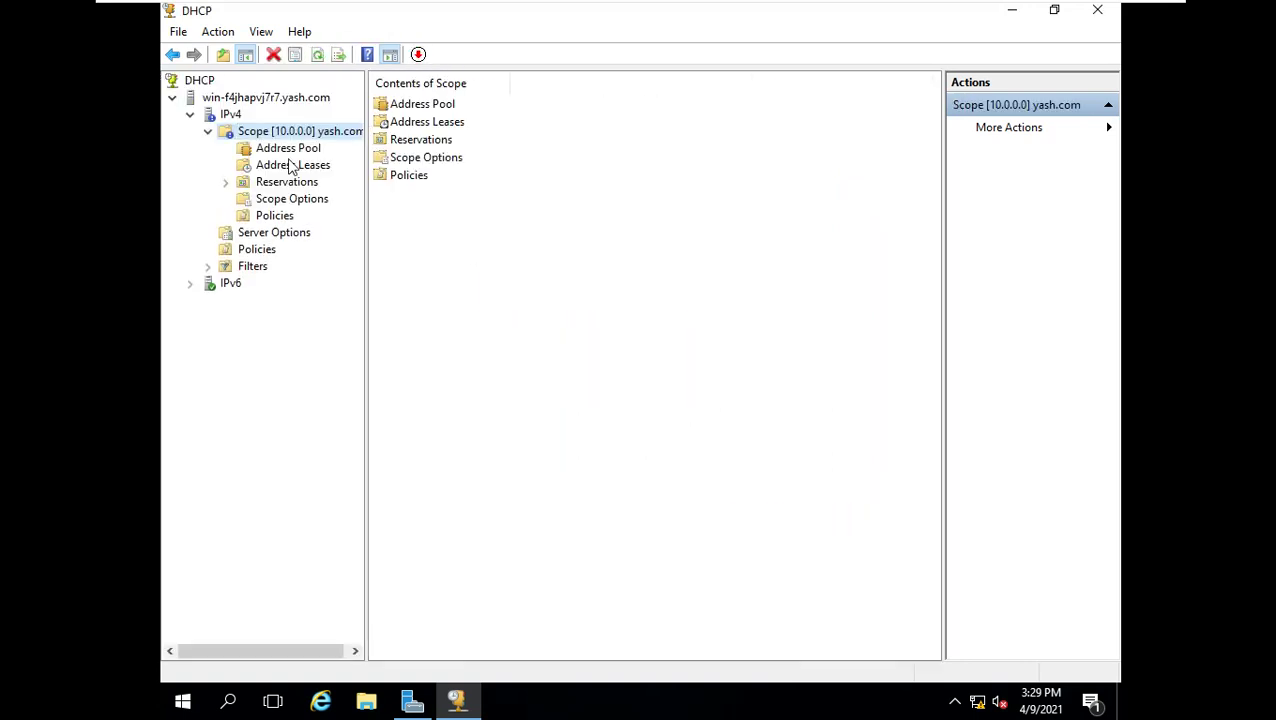
pyautogui.click(290, 149)
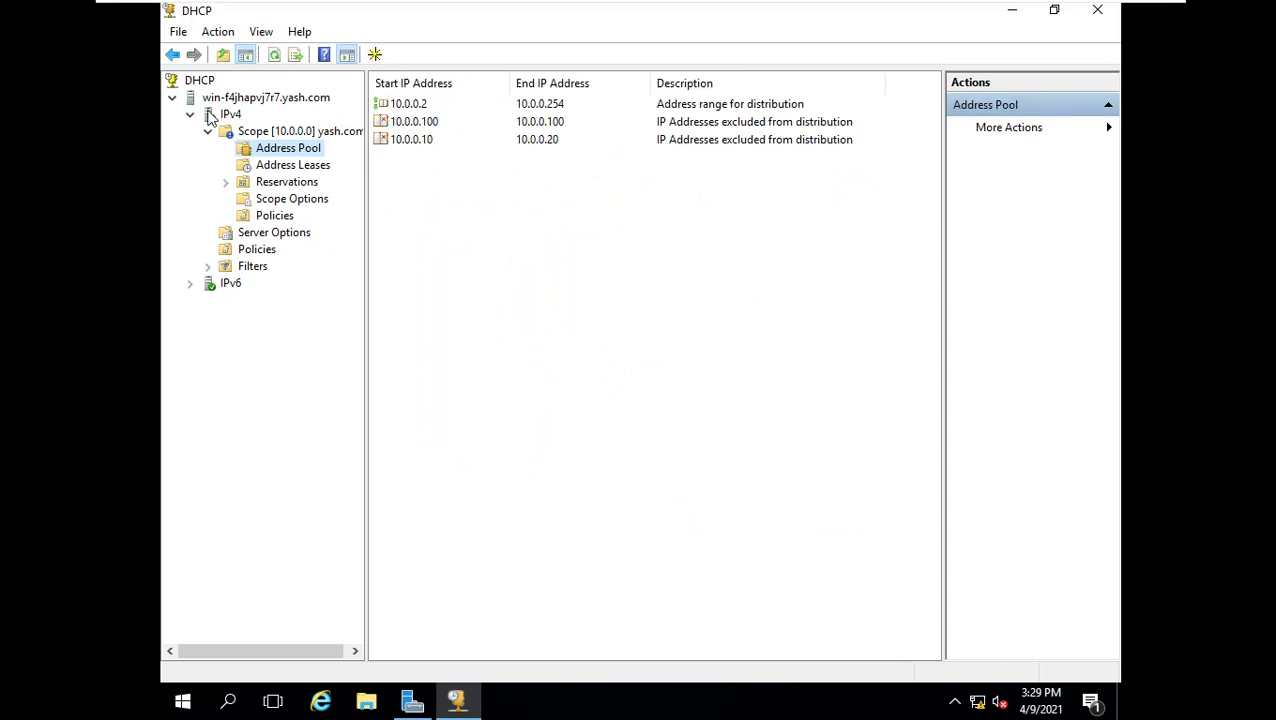
pyautogui.click(274, 55)
# - Refresh the DHCP server node and expand its IPv4 branch again
pyautogui.click(258, 101)
pyautogui.rightClick(257, 100)
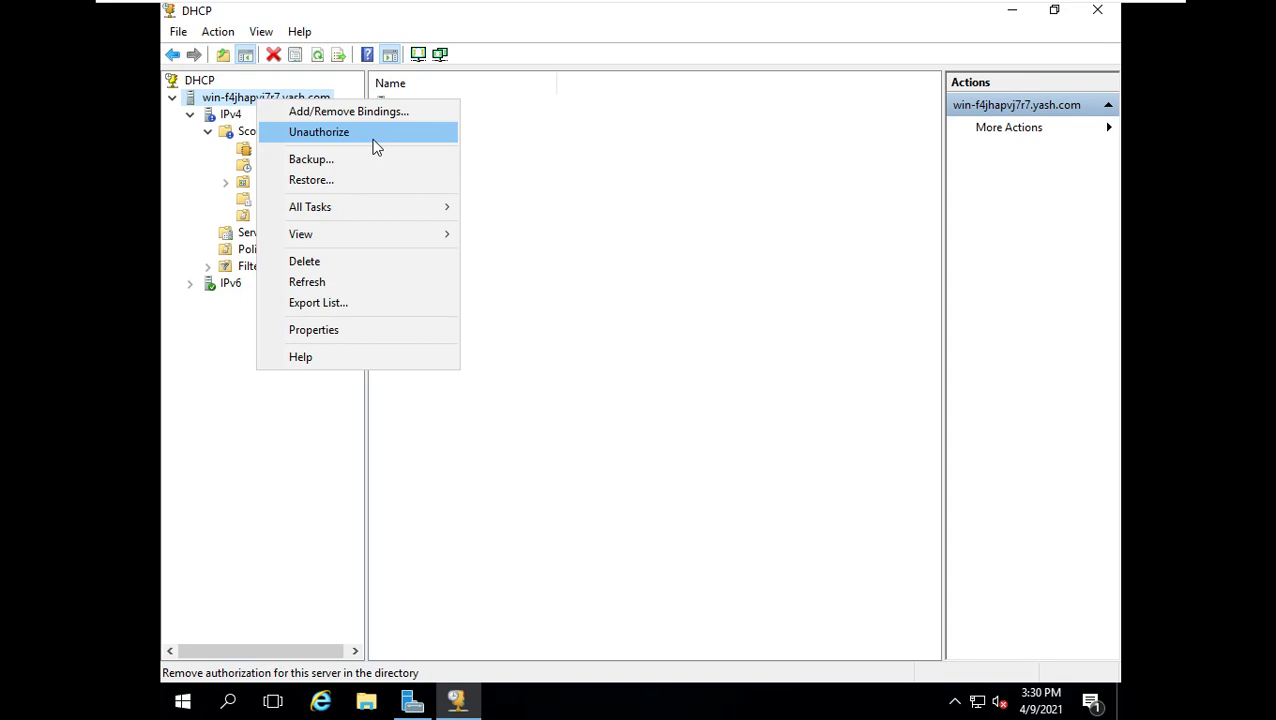
pyautogui.click(335, 280)
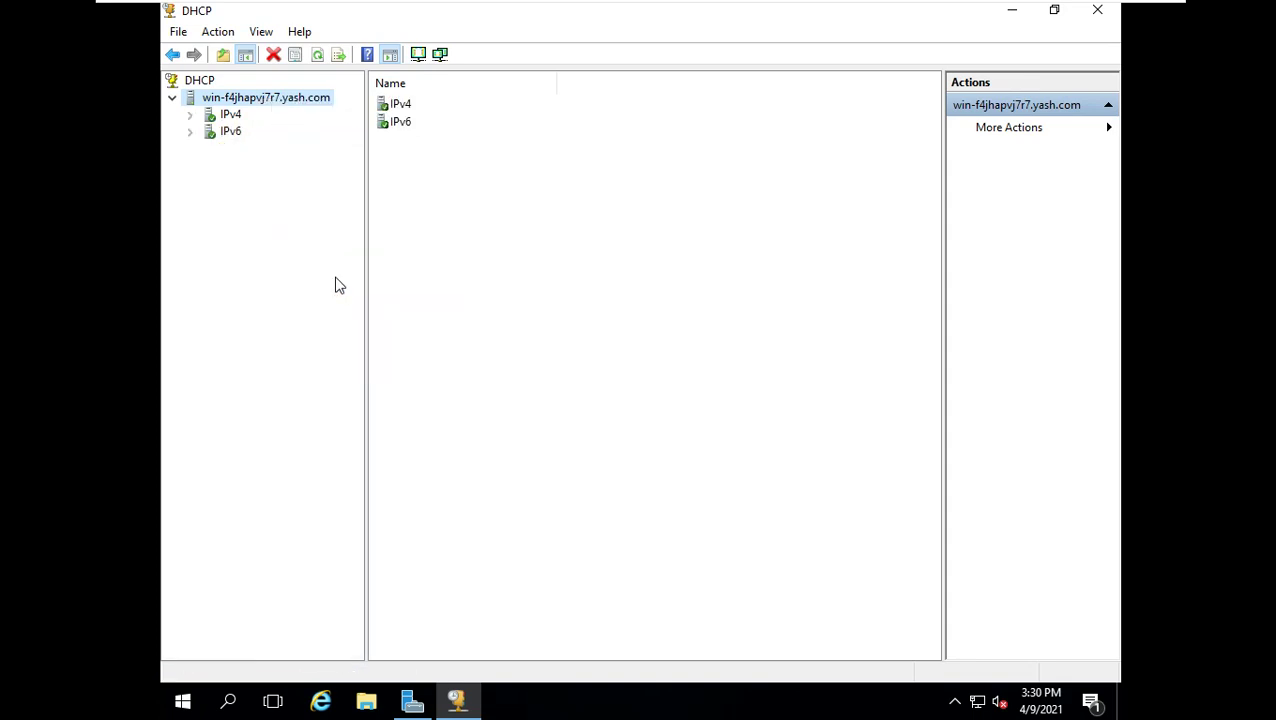
pyautogui.click(236, 117)
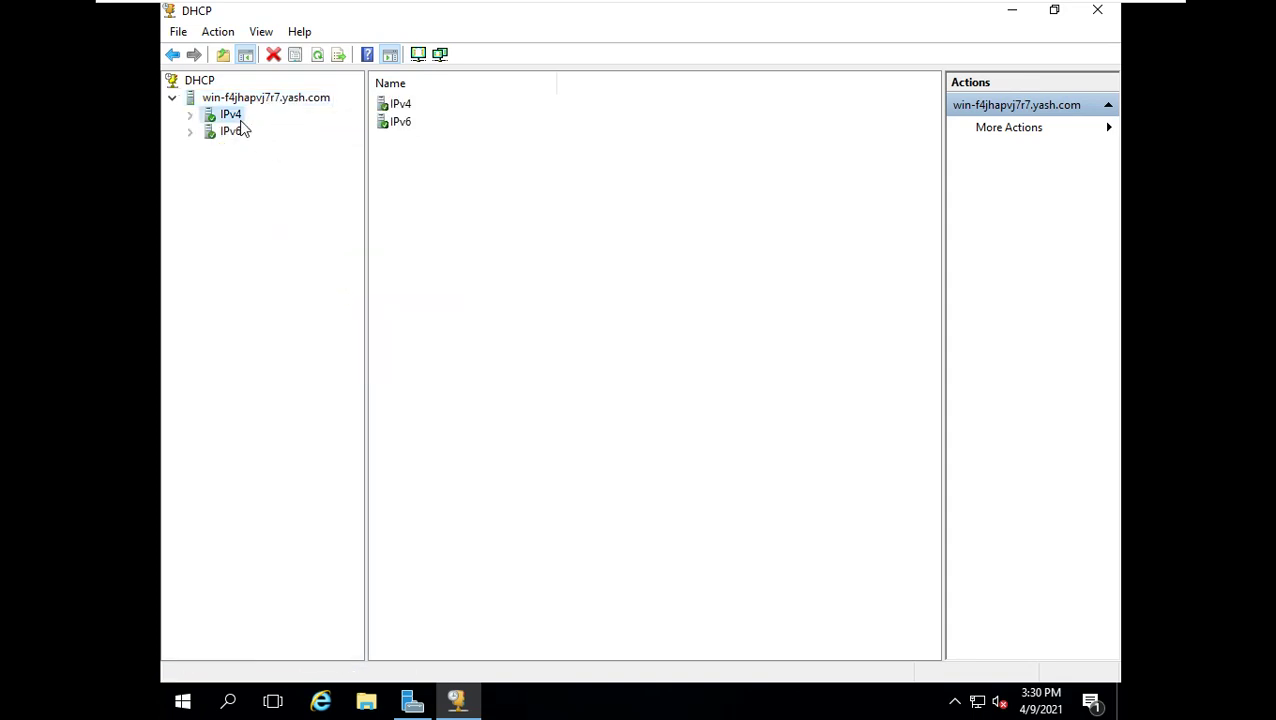
pyautogui.doubleClick(240, 119)
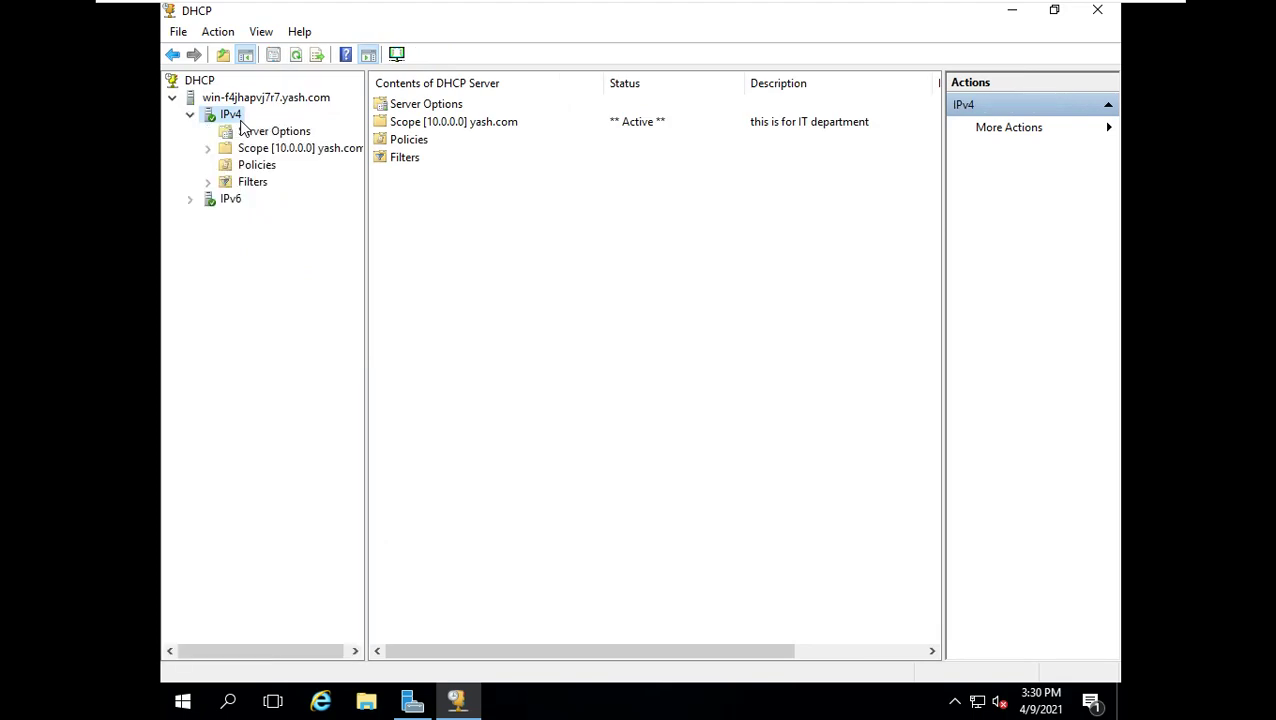
# - Check the yash.com scope's address leases and close the DHCP console
pyautogui.click(274, 148)
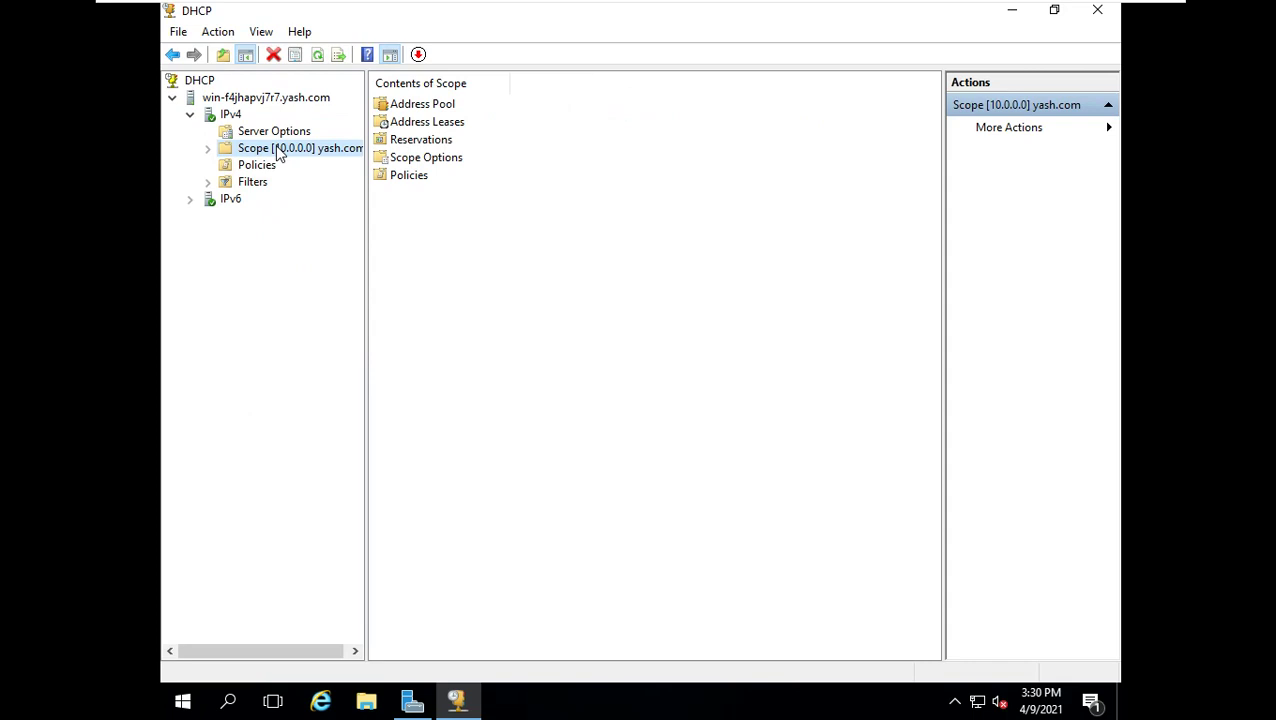
pyautogui.doubleClick(279, 150)
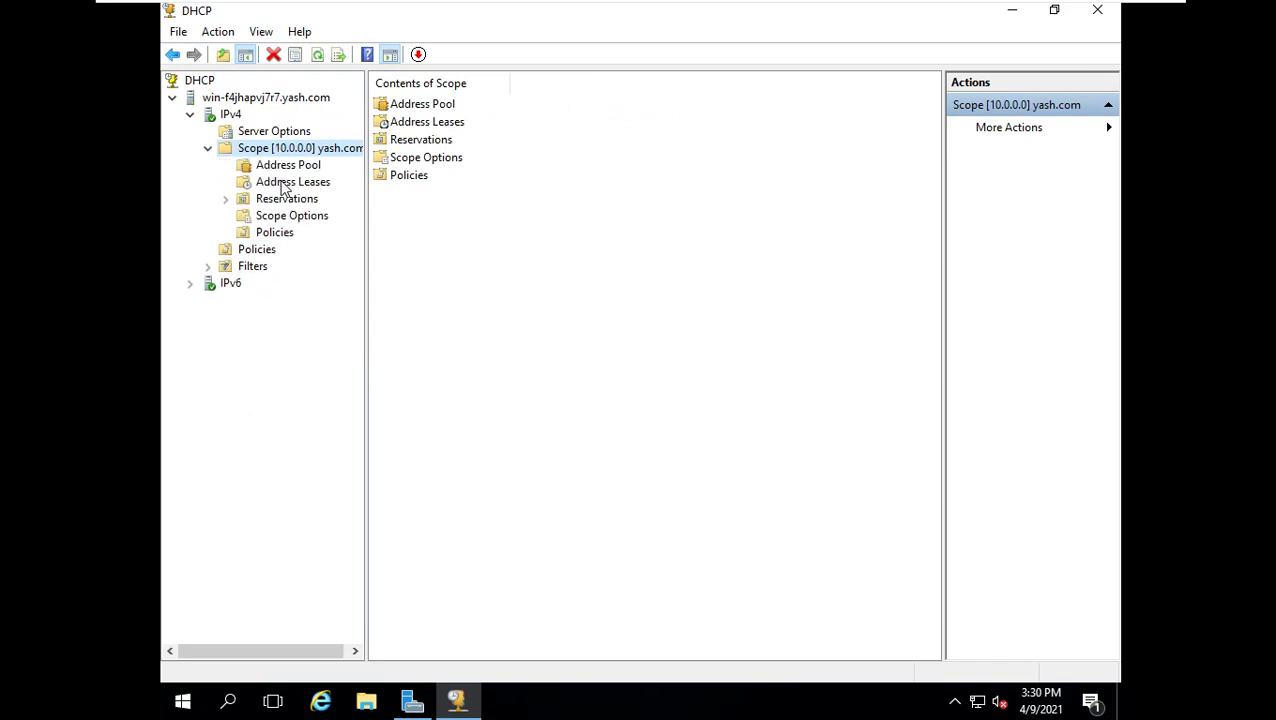
pyautogui.click(284, 185)
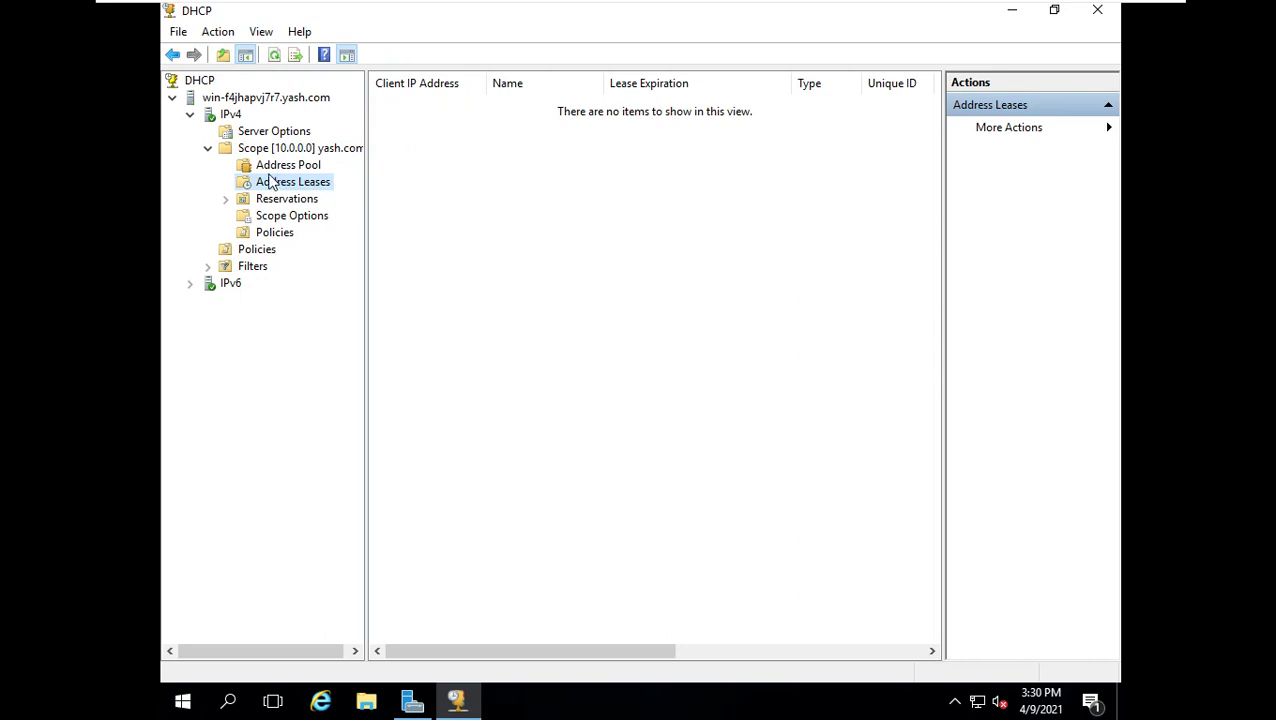
pyautogui.click(1096, 11)
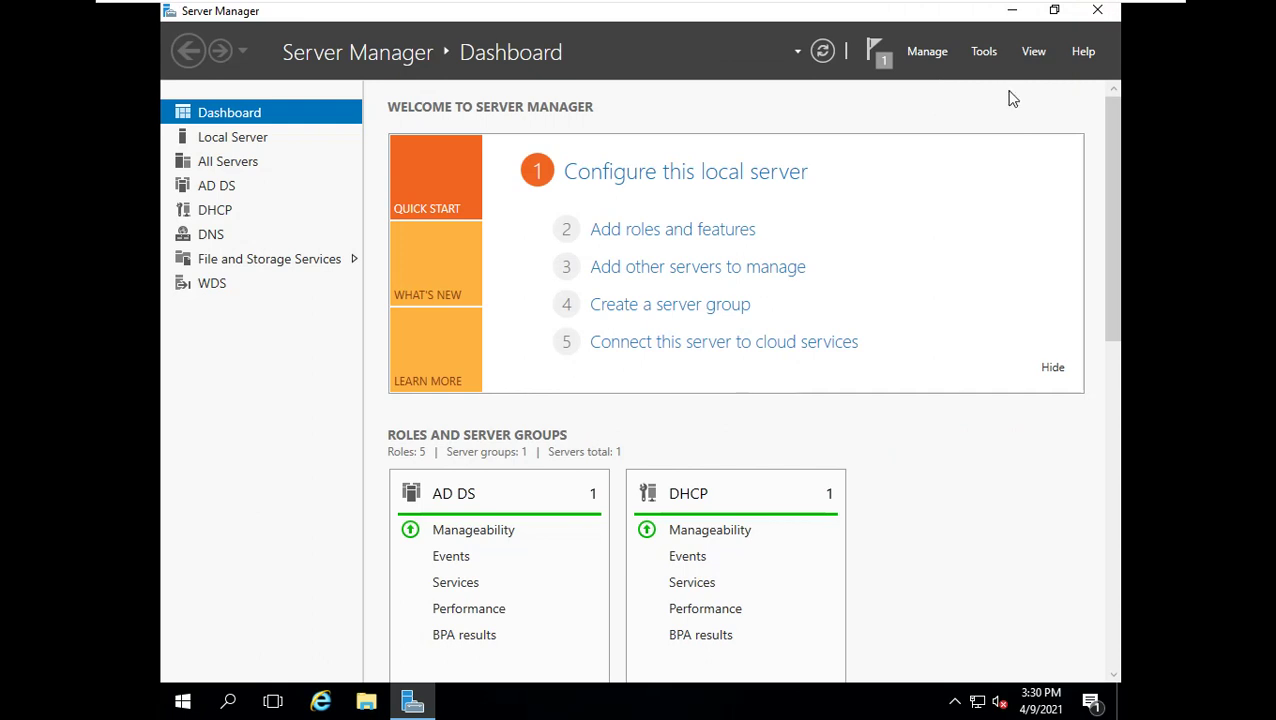
# - Leave full-screen mode in VMware Workstation and open the Windows Server 2016 machine's CD/DVD (SATA) settings
pyautogui.moveTo(645, 5)
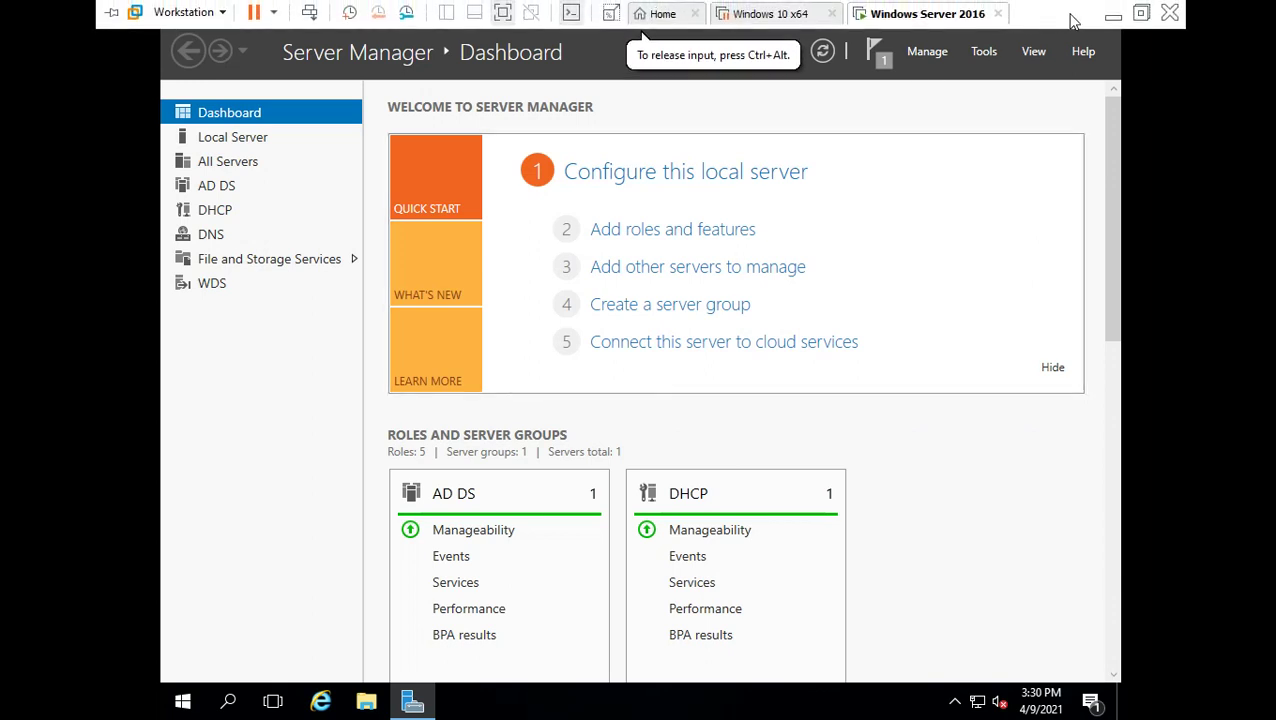
pyautogui.click(1140, 18)
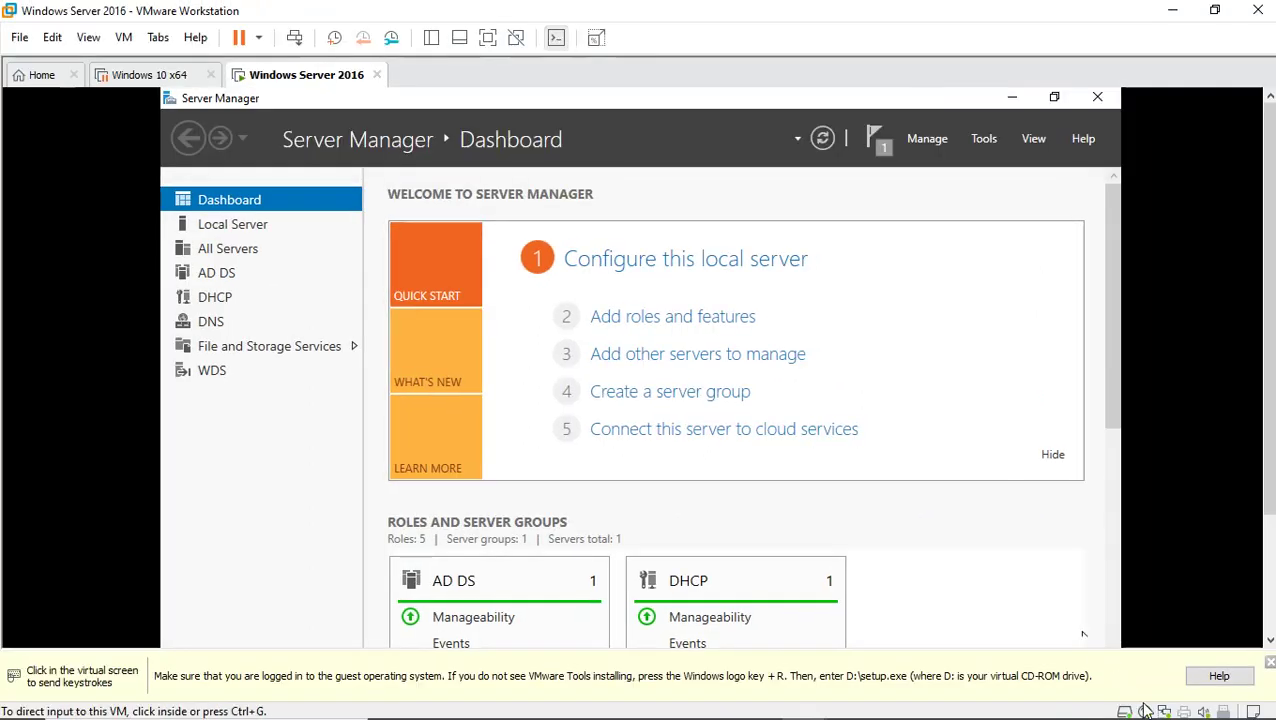
pyautogui.click(1144, 711)
pyautogui.click(1198, 690)
pyautogui.click(200, 330)
pyautogui.hotkey('ctrl', 'd')
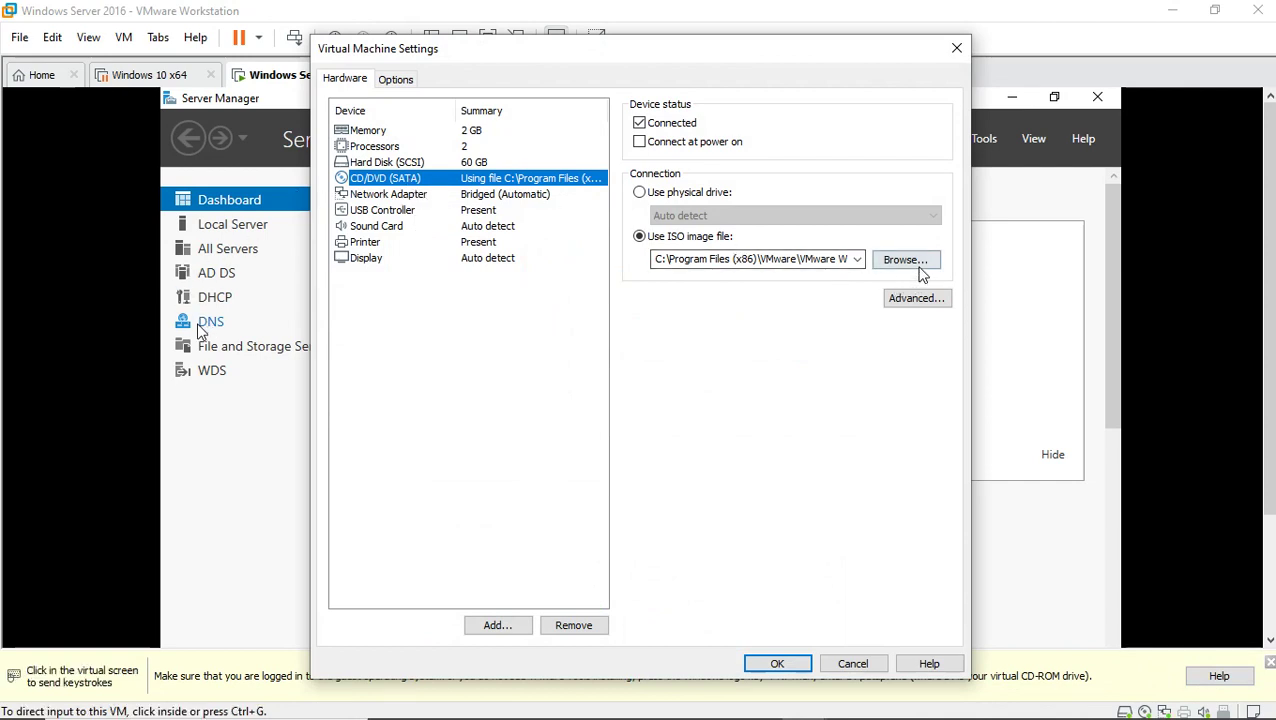
# - Choose the Win10 ISO image from Local Disk (F:) for the virtual CD/DVD drive and apply the settings
pyautogui.click(890, 270)
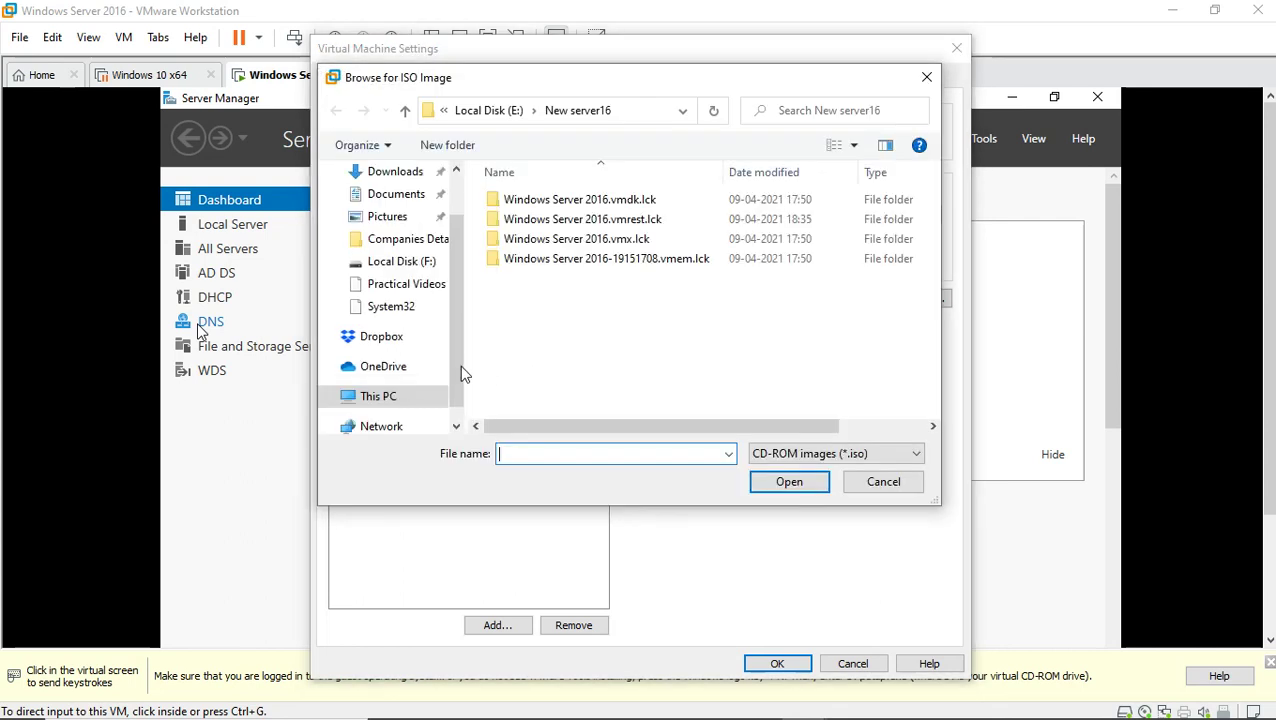
pyautogui.click(402, 396)
pyautogui.click(404, 401)
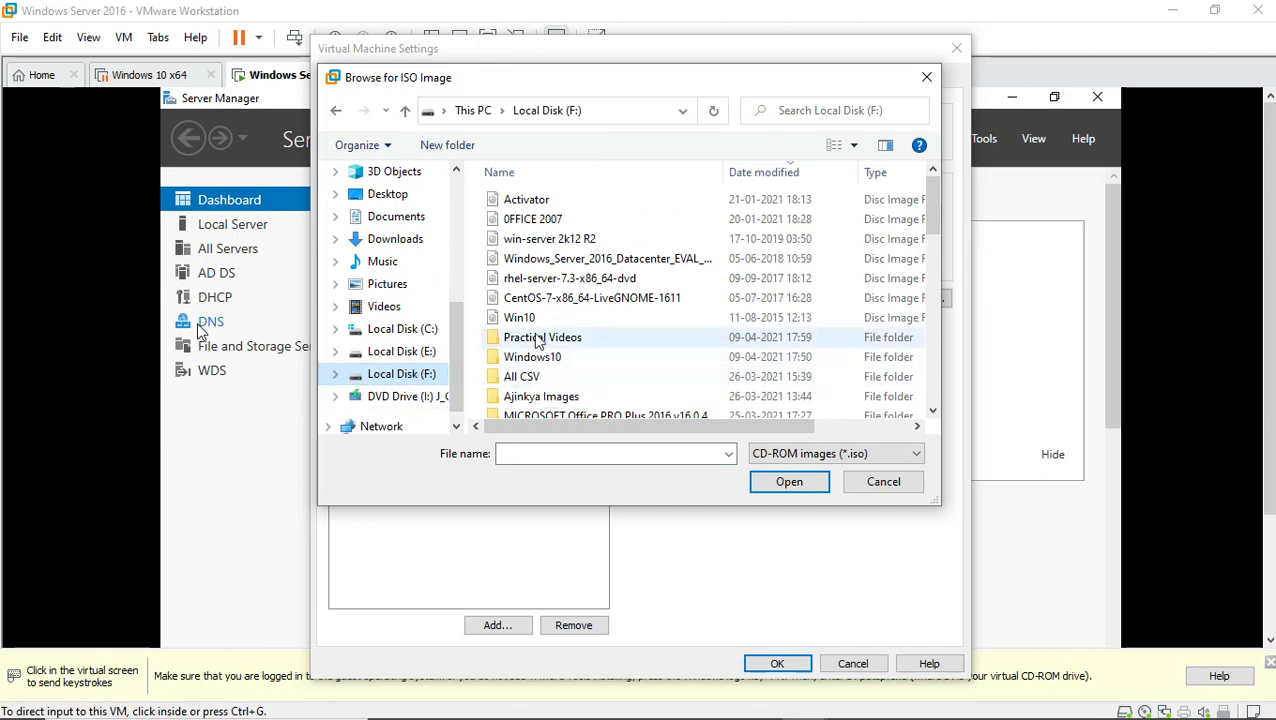
pyautogui.click(536, 322)
pyautogui.doubleClick(520, 317)
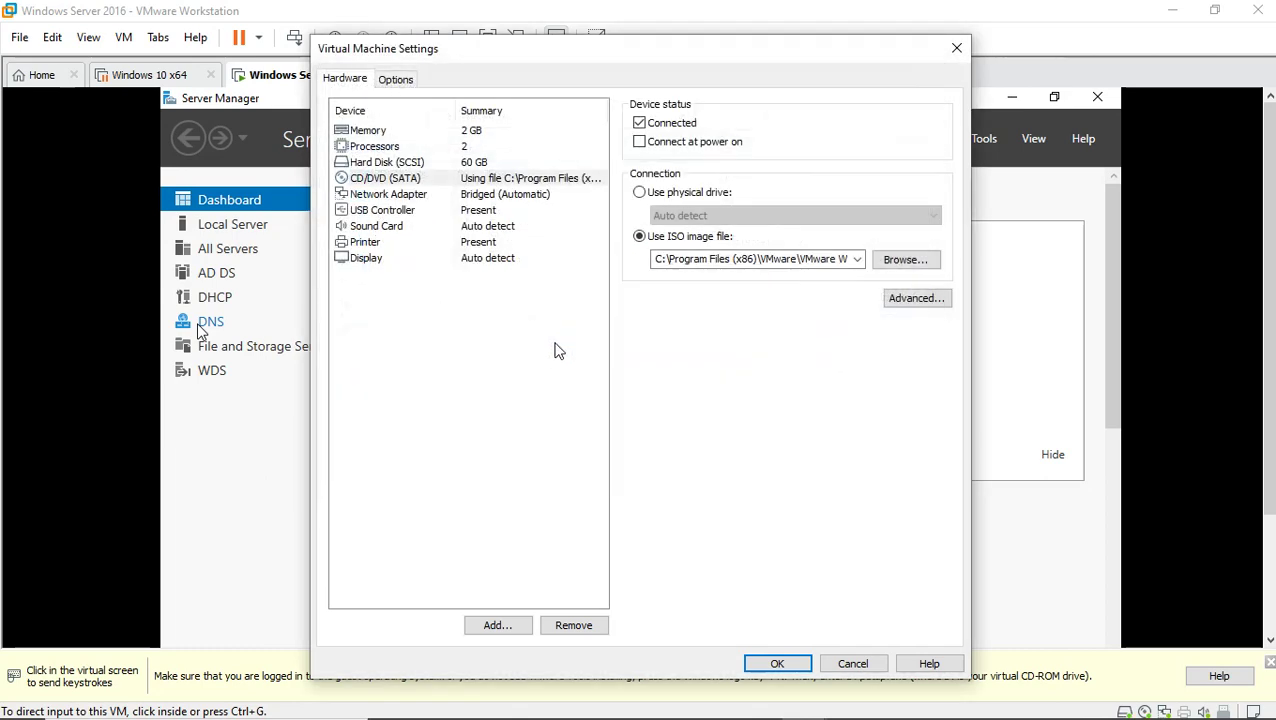
pyautogui.click(776, 663)
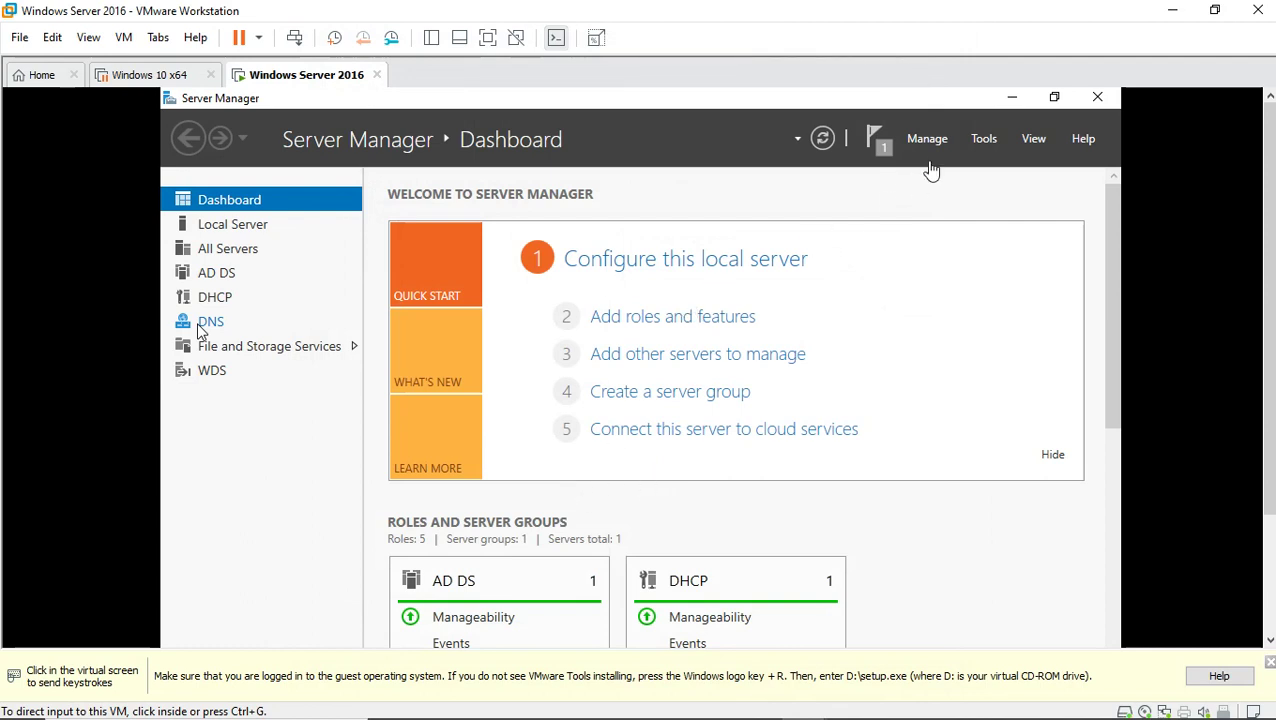
# - Minimize Server Manager and return the virtual machine to full-screen mode
pyautogui.click(1012, 104)
pyautogui.click(1011, 99)
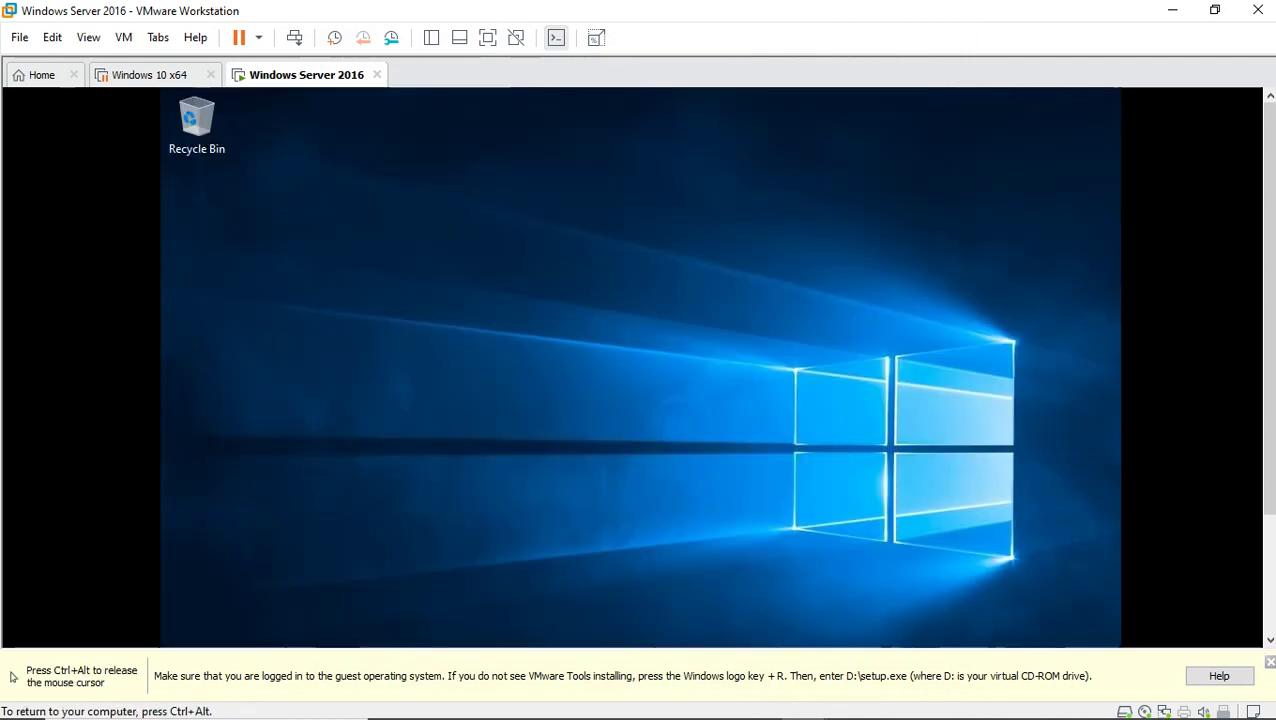
pyautogui.hotkey('ctrl', 'alt')
pyautogui.click(487, 38)
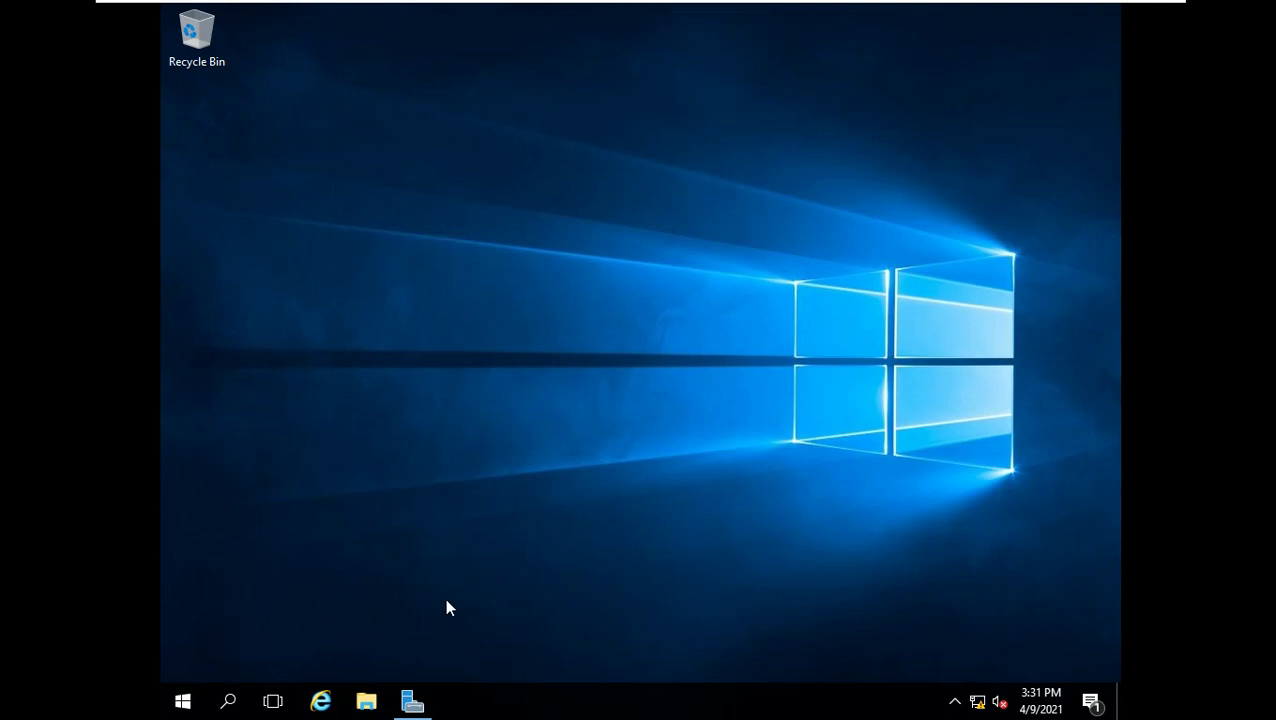
# - Open This PC in File Explorer, close the duplicate window and refresh the drives to check the DVD drive
pyautogui.moveTo(518, 5)
pyautogui.click(375, 703)
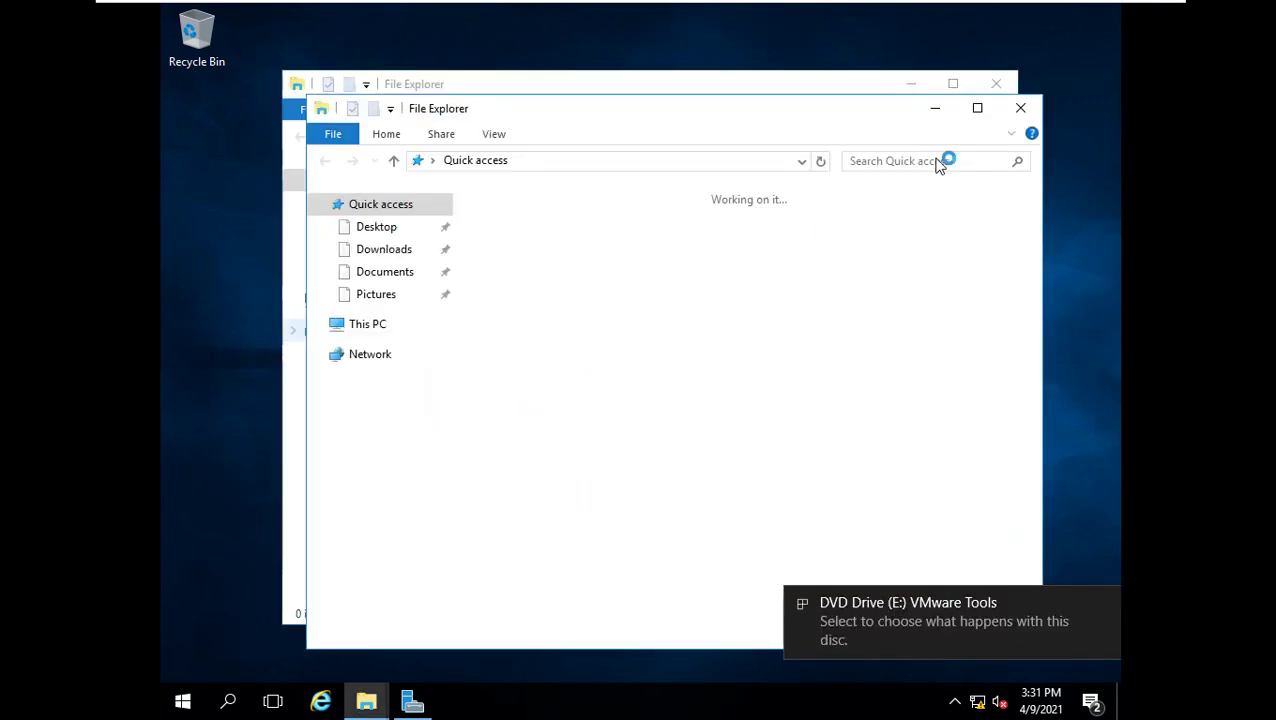
pyautogui.click(1014, 113)
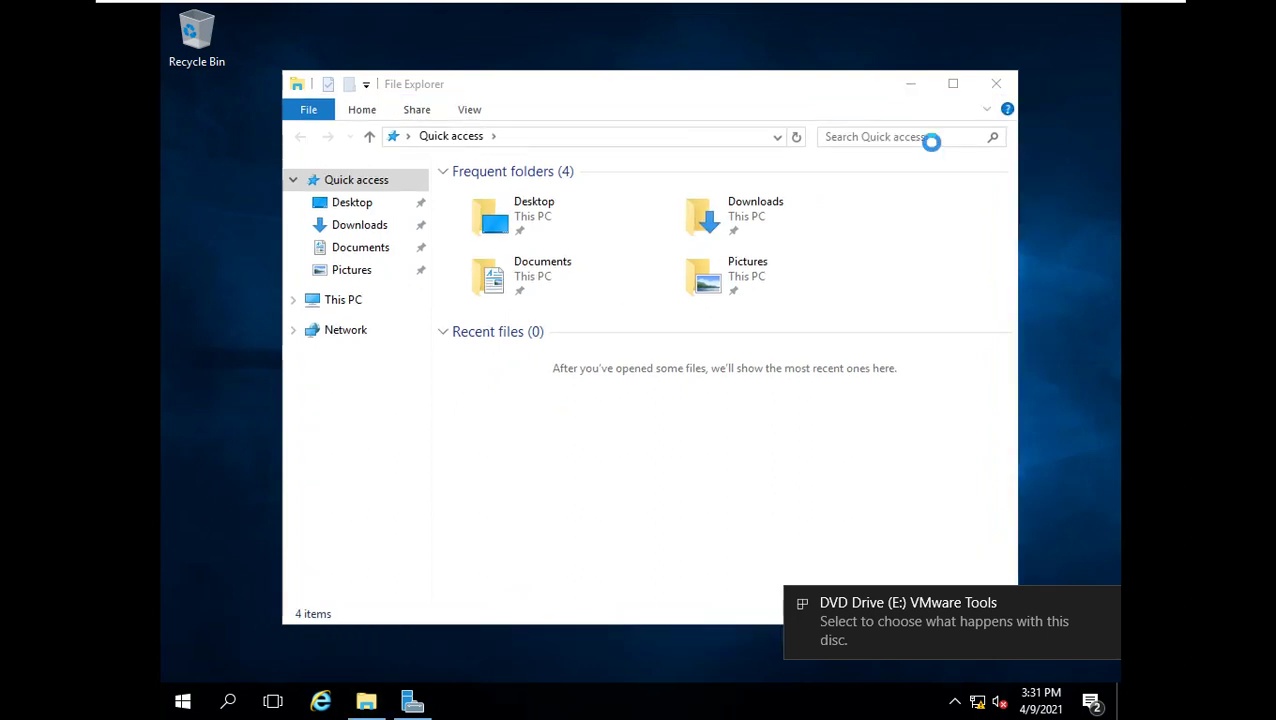
pyautogui.click(373, 307)
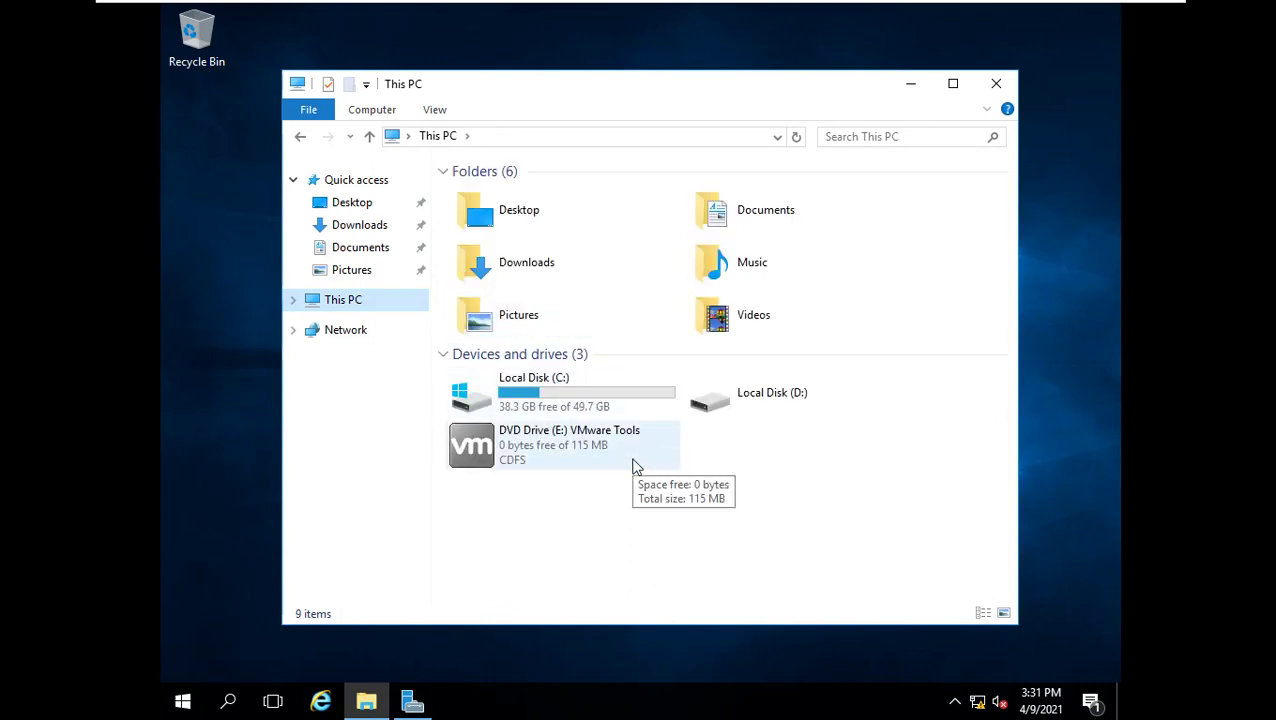
pyautogui.rightClick(747, 463)
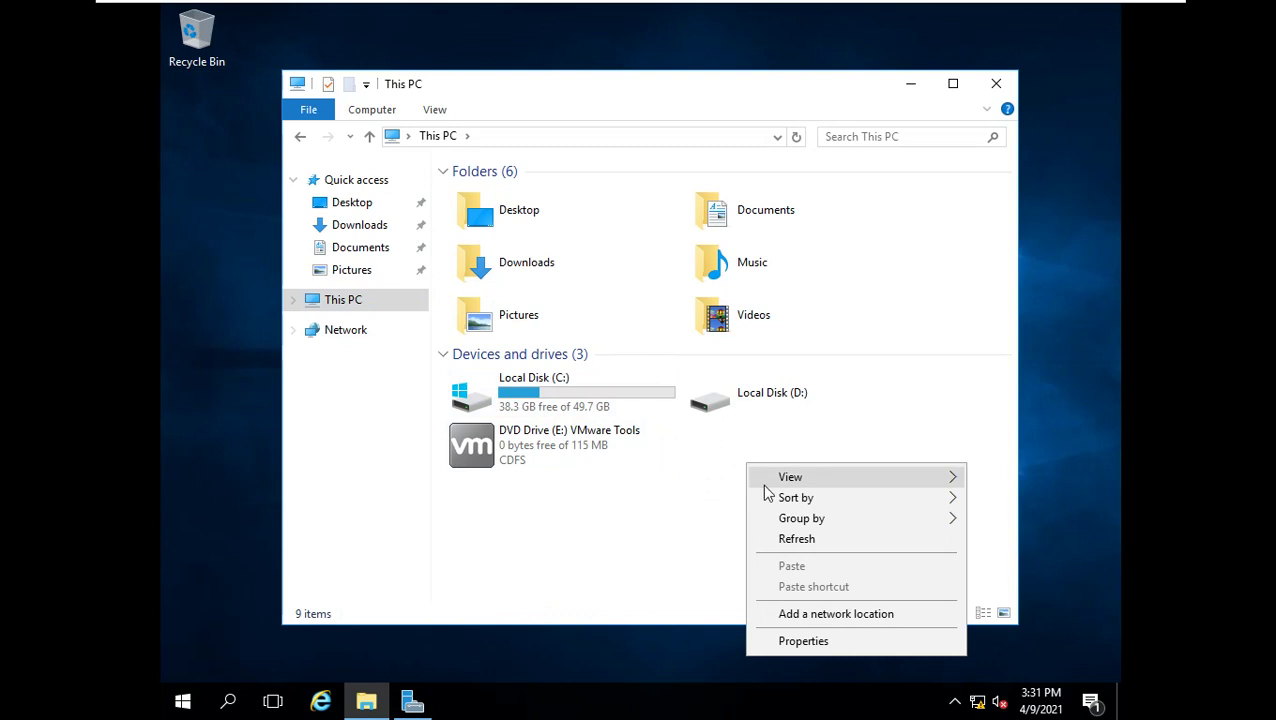
pyautogui.click(800, 541)
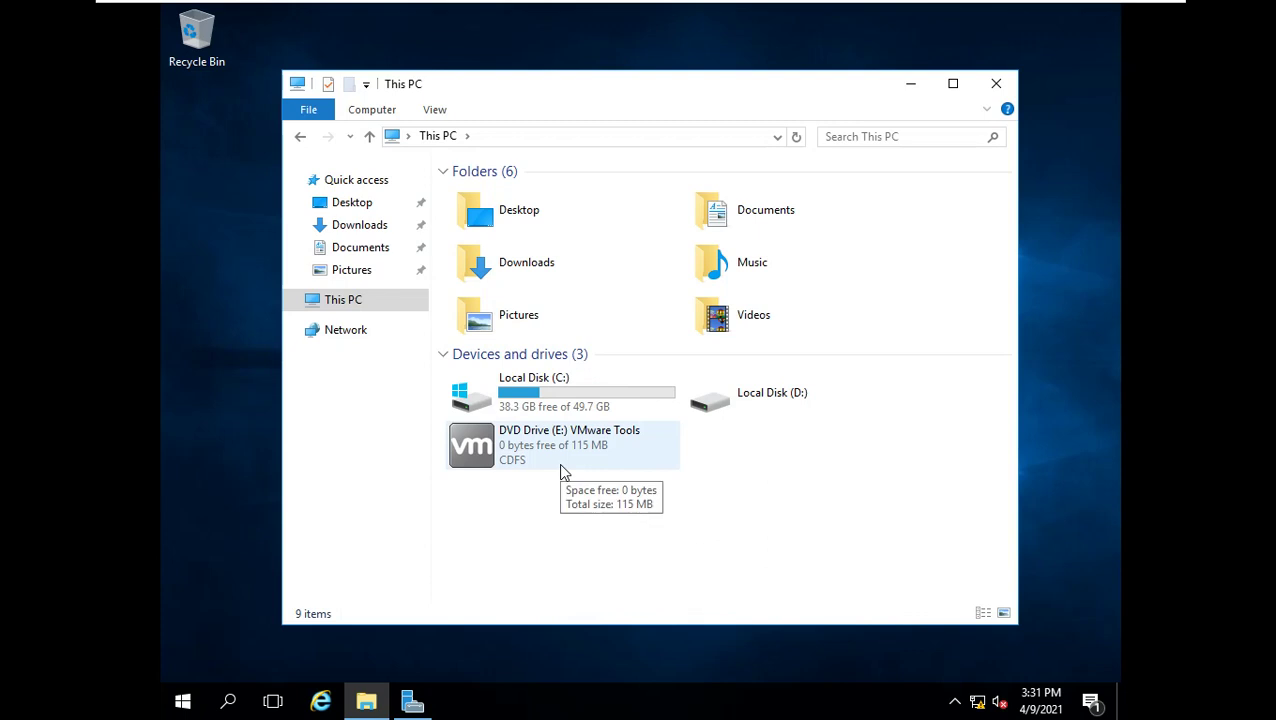
# - Leave full-screen mode and connect the Windows Server 2016 machine's CD/DVD (SATA) drive to F:\Win10.iso
pyautogui.moveTo(649, 6)
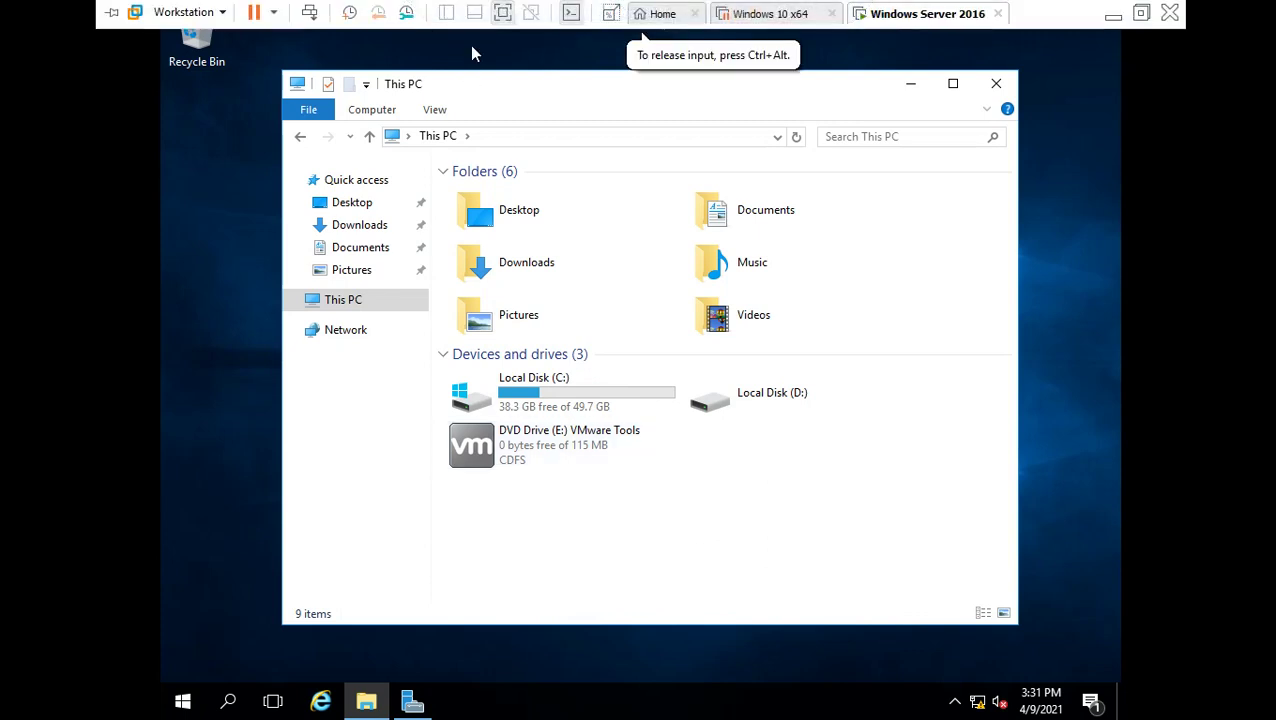
pyautogui.moveTo(310, 8)
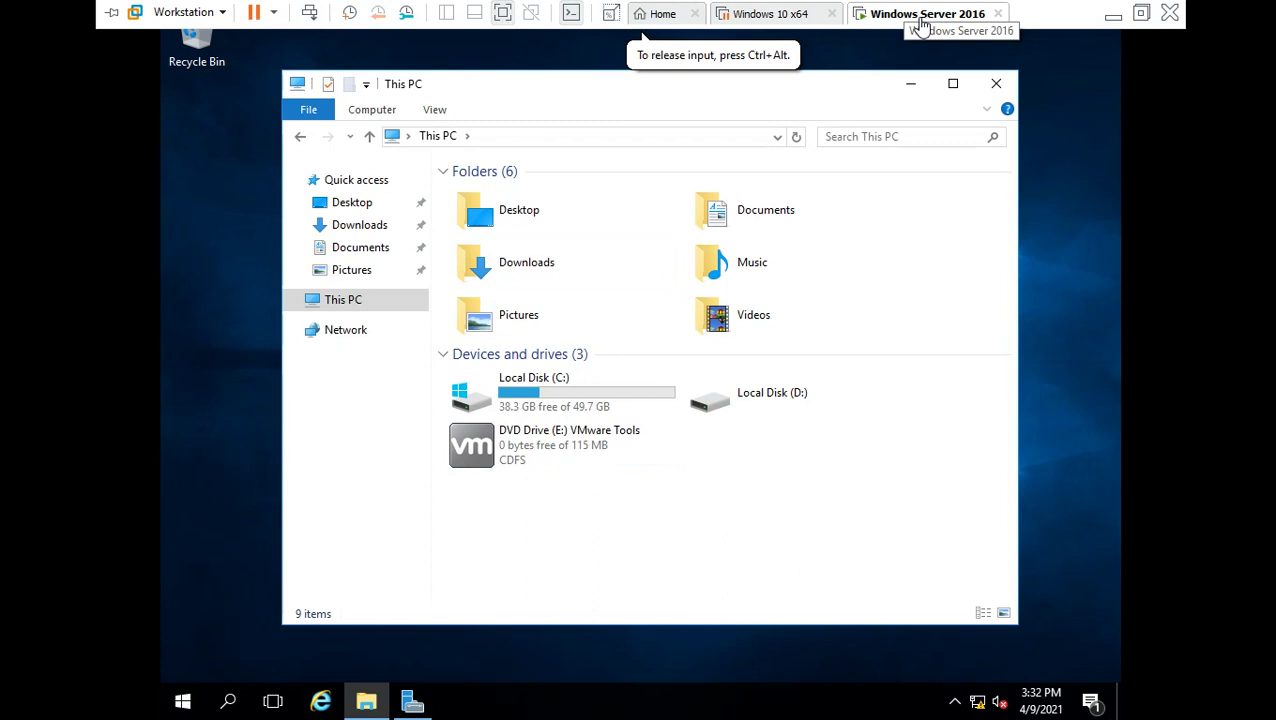
pyautogui.click(1141, 13)
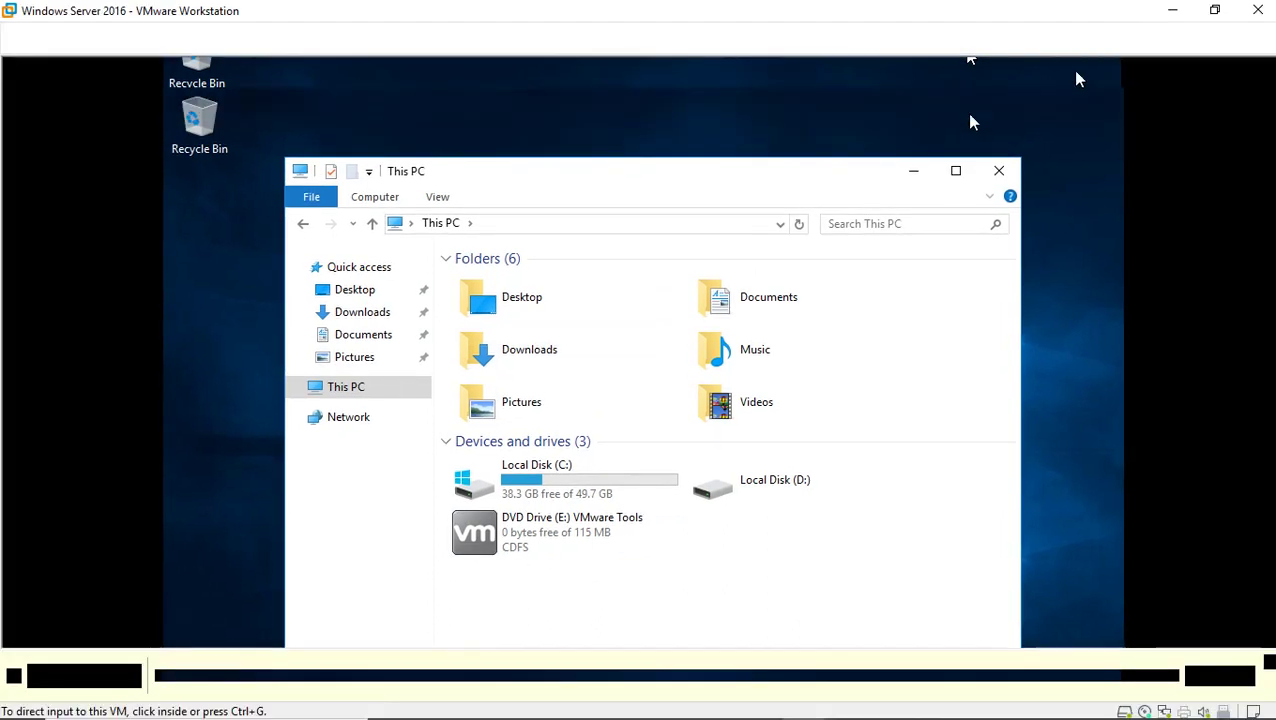
pyautogui.hotkey('ctrl', 'alt')
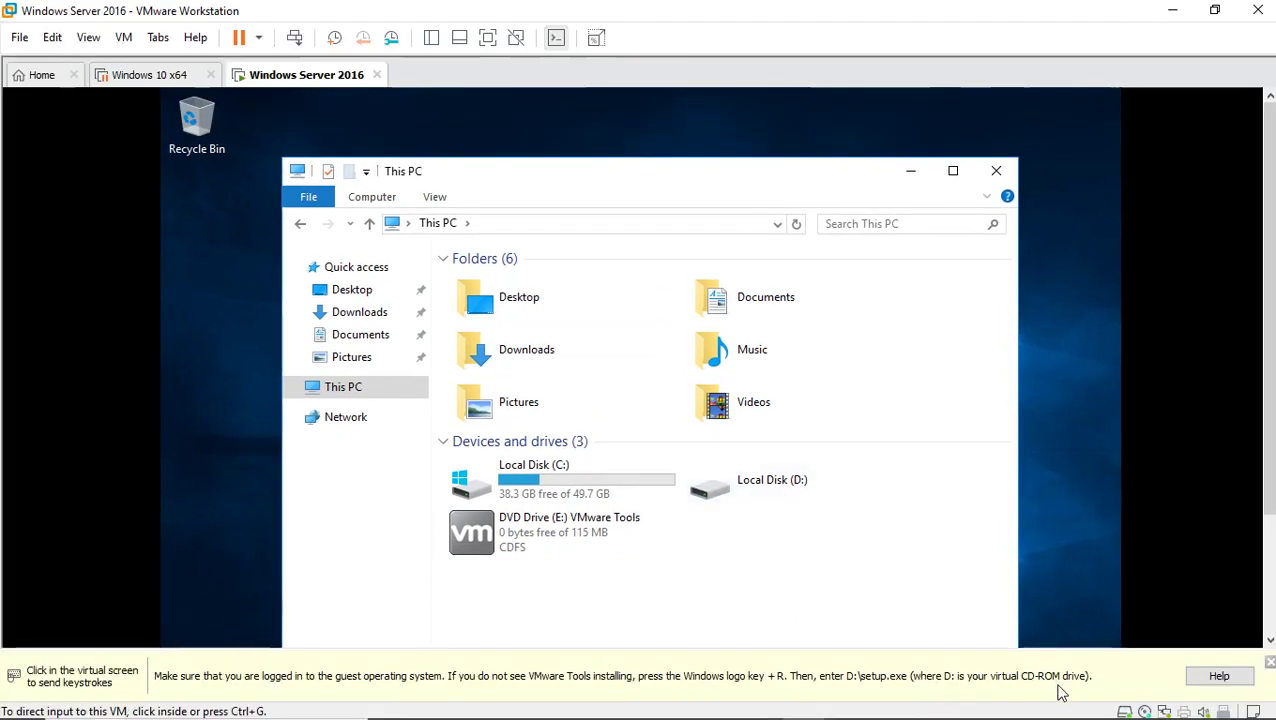
pyautogui.click(903, 512)
pyautogui.hotkey('ctrl', 'alt')
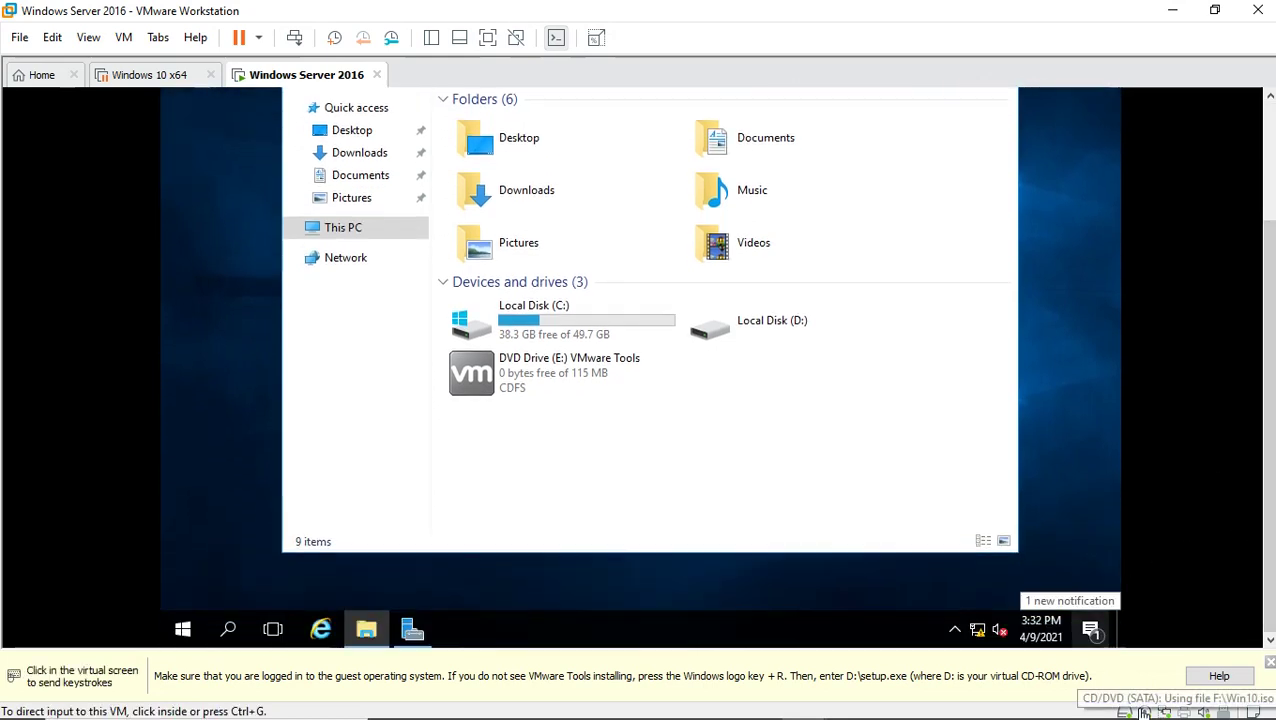
pyautogui.click(1145, 708)
pyautogui.click(1155, 705)
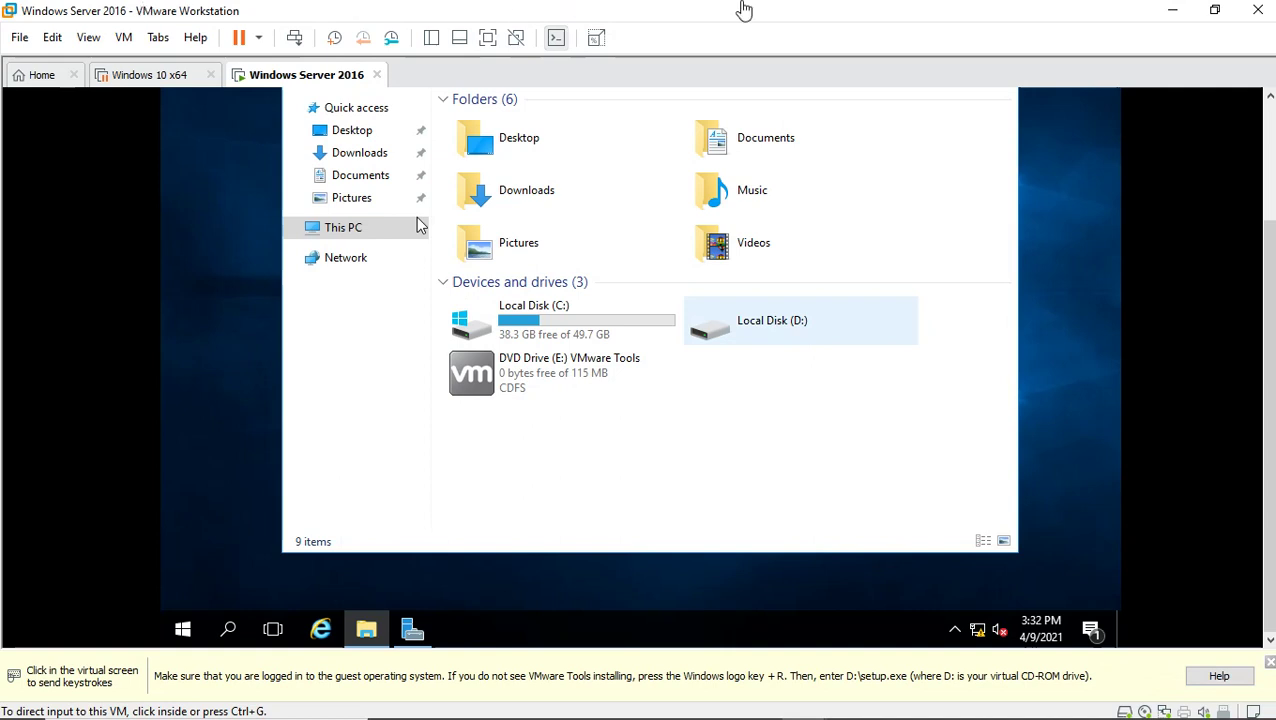
# - Return the virtual machine to full-screen mode and close the This PC window after checking DVD Drive (E:)
pyautogui.moveTo(745, 10)
pyautogui.hotkey('ctrl', 'alt', 'Return')
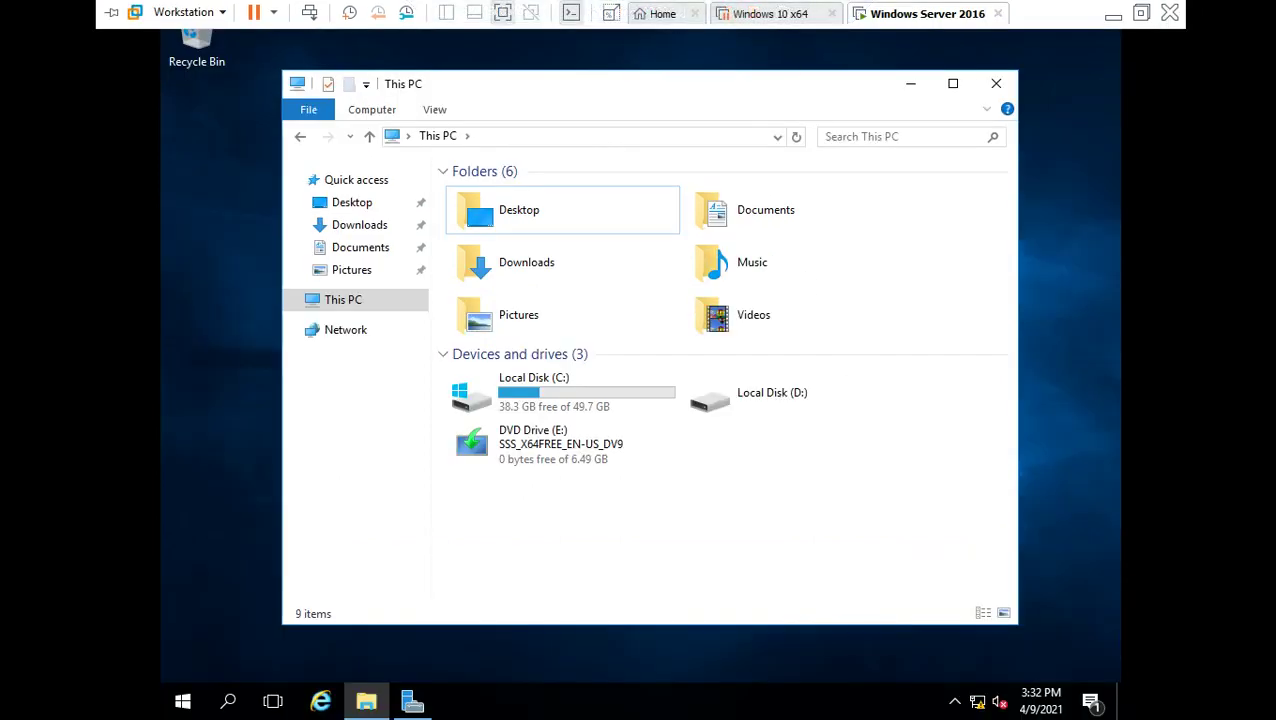
pyautogui.click(561, 524)
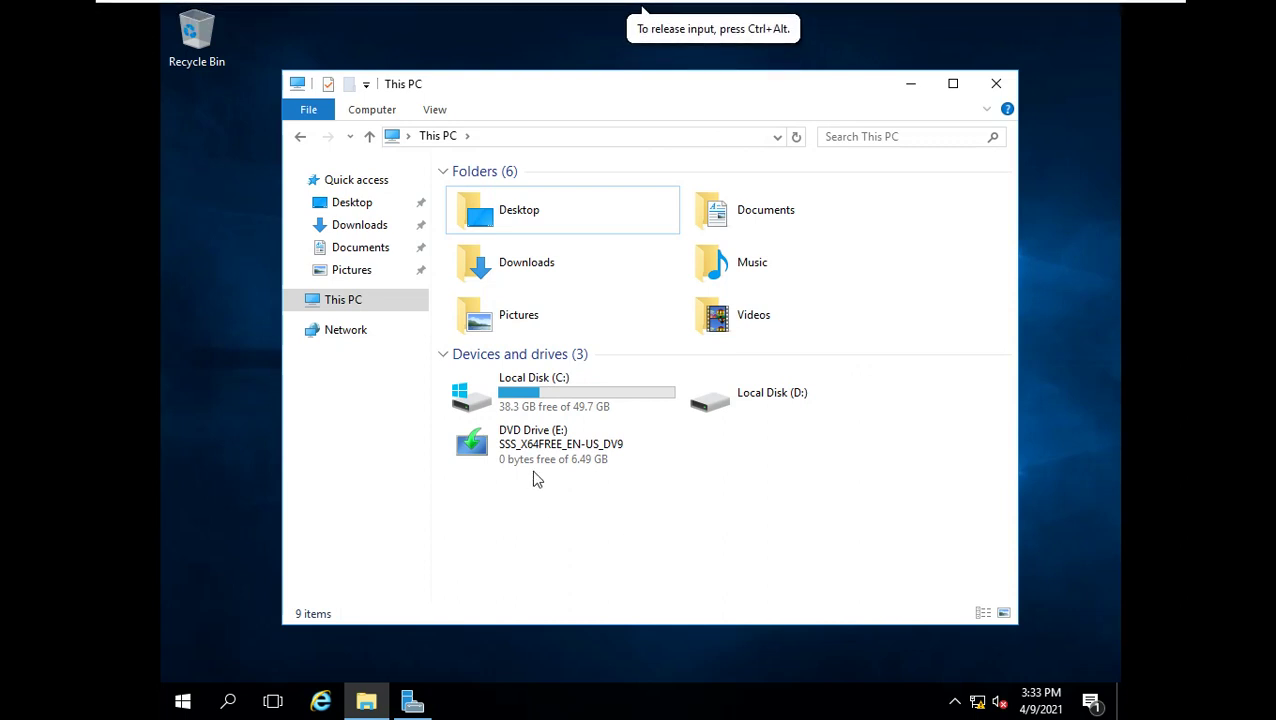
pyautogui.click(993, 82)
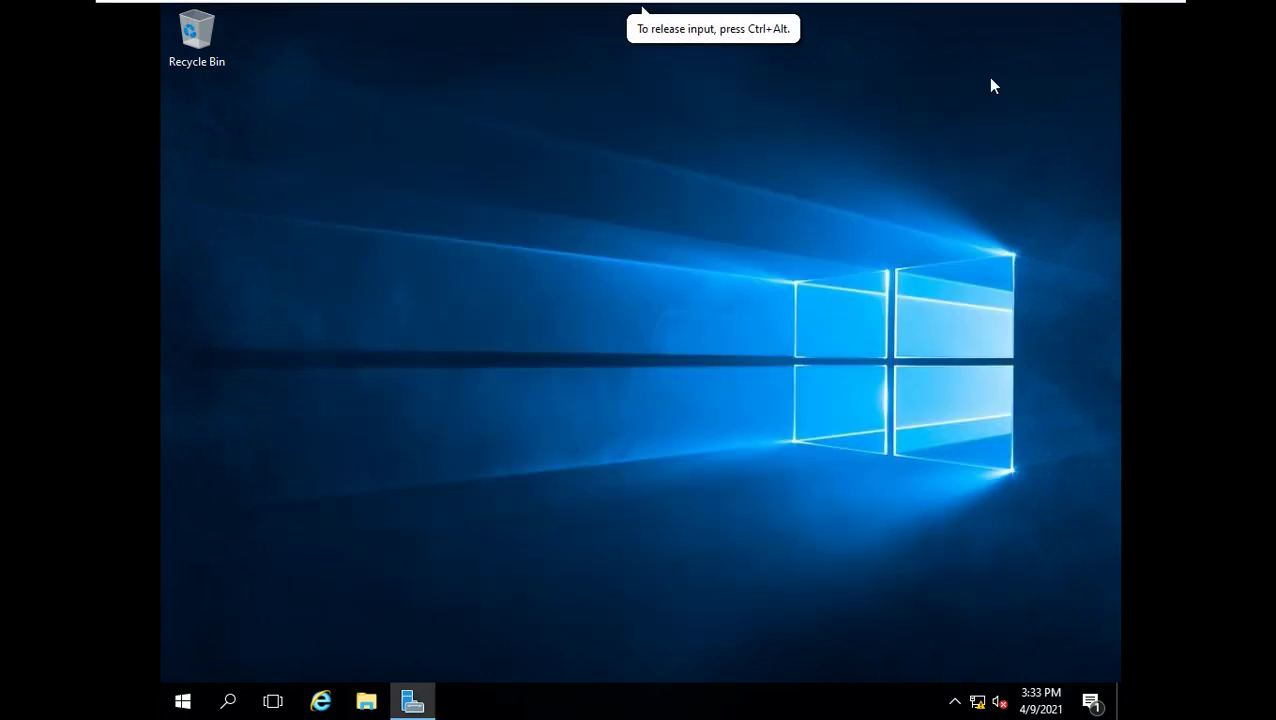
# - Open the Windows Deployment Services console from Server Manager and select the yash.com server under Servers
pyautogui.click(413, 703)
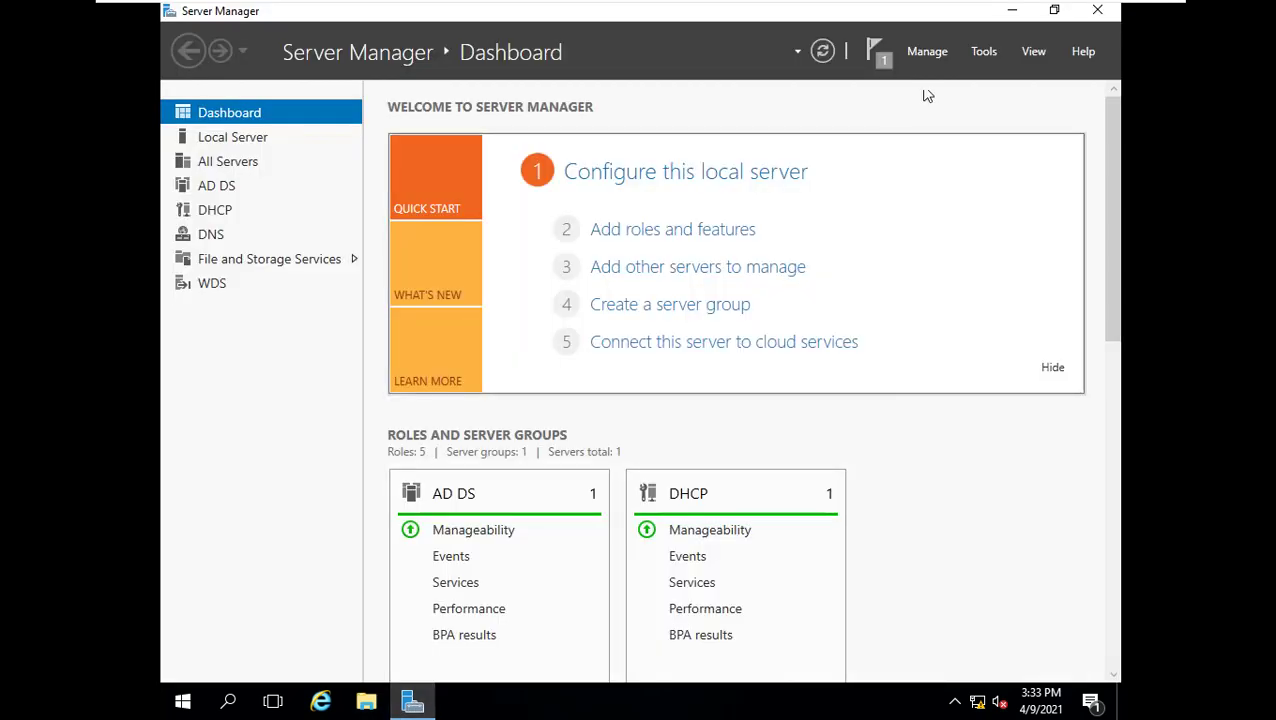
pyautogui.click(984, 52)
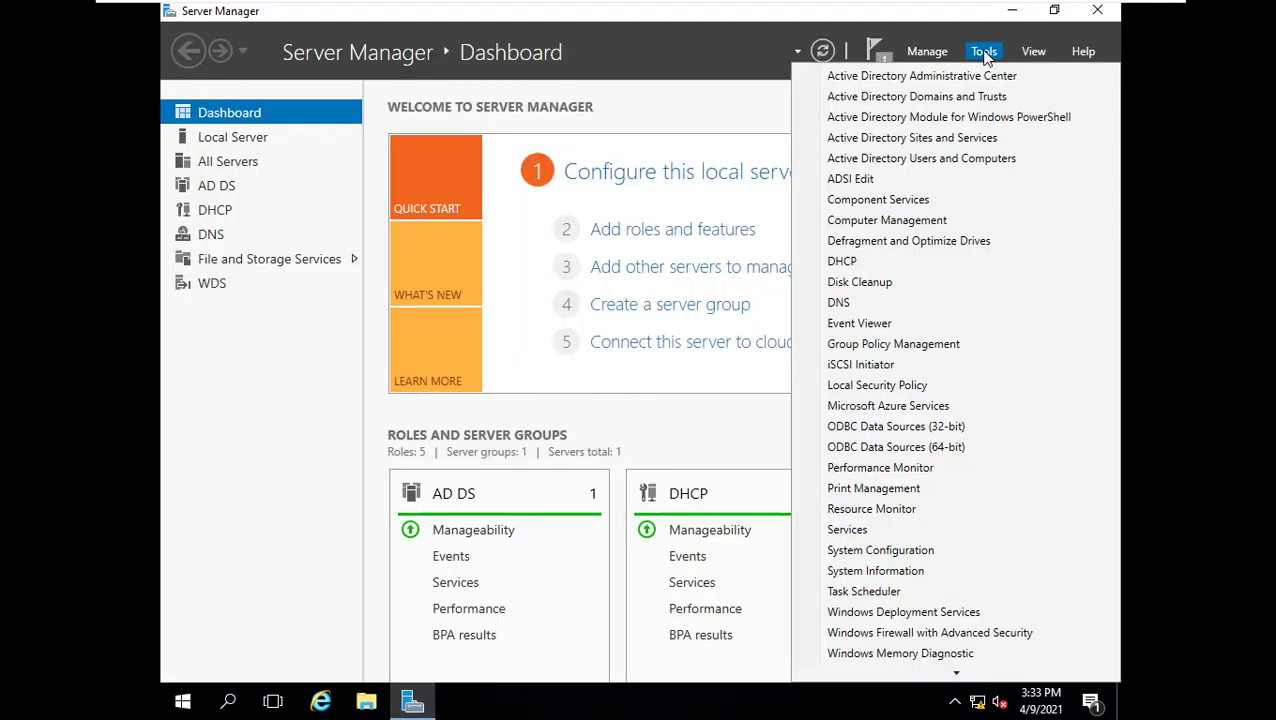
pyautogui.click(928, 616)
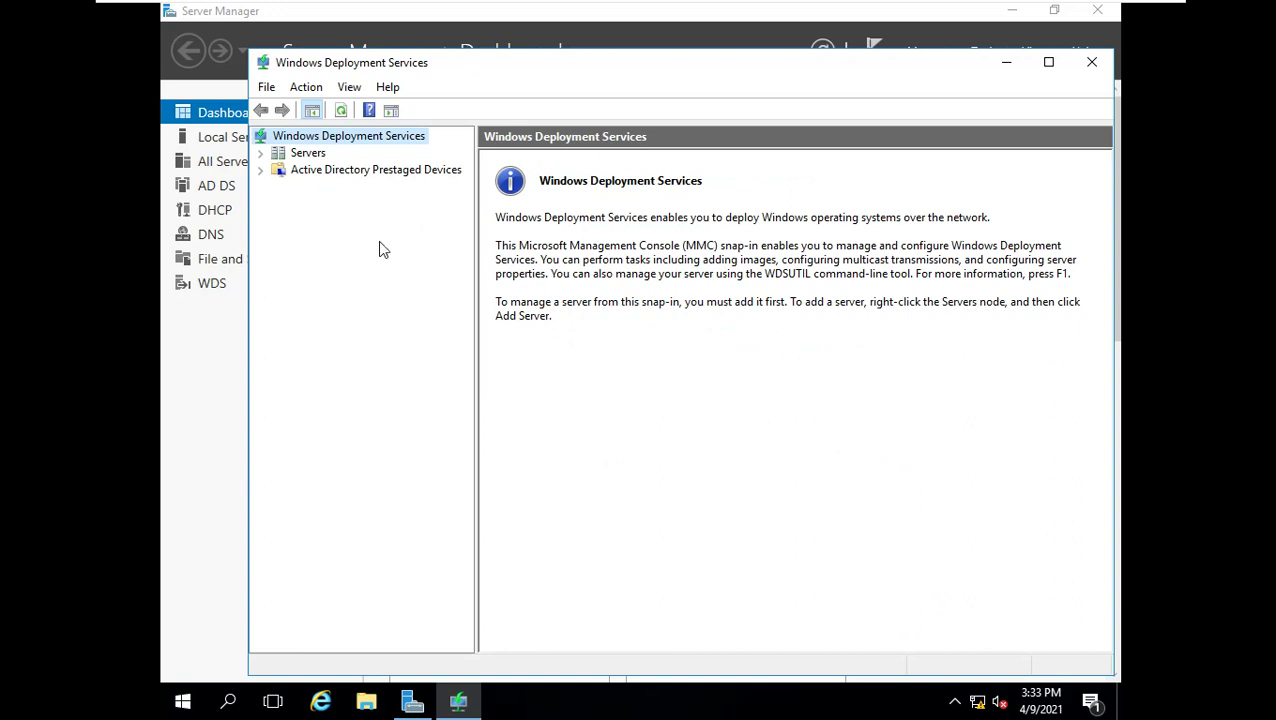
pyautogui.click(298, 156)
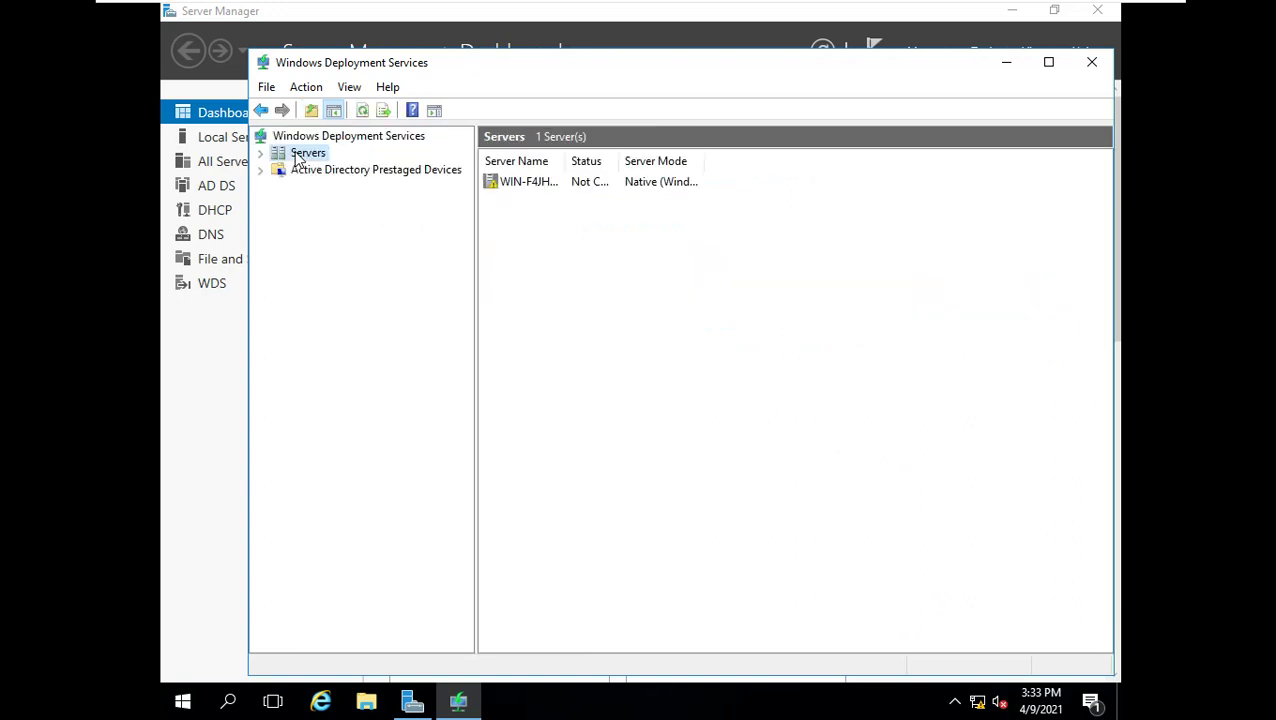
pyautogui.doubleClick(298, 157)
pyautogui.click(345, 171)
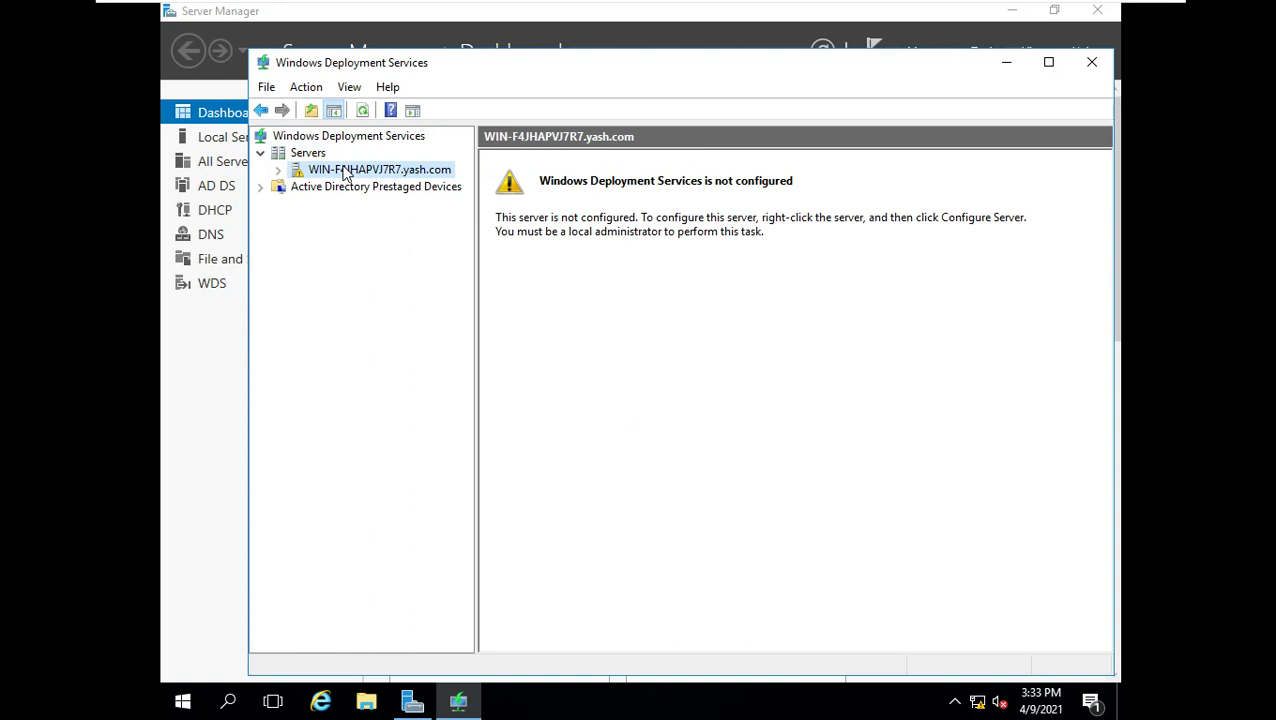
# - Start configuring the yash.com deployment server and accept the Integrated with Active Directory install option
pyautogui.rightClick(345, 173)
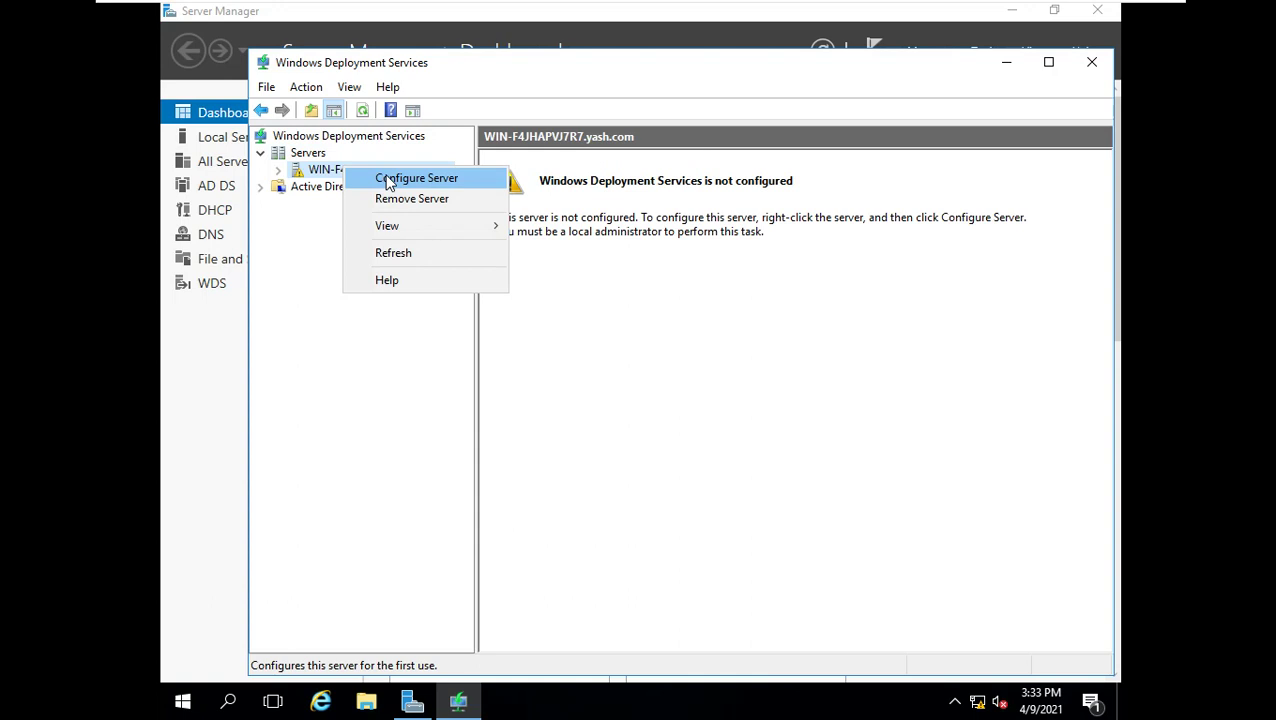
pyautogui.click(293, 208)
pyautogui.rightClick(362, 170)
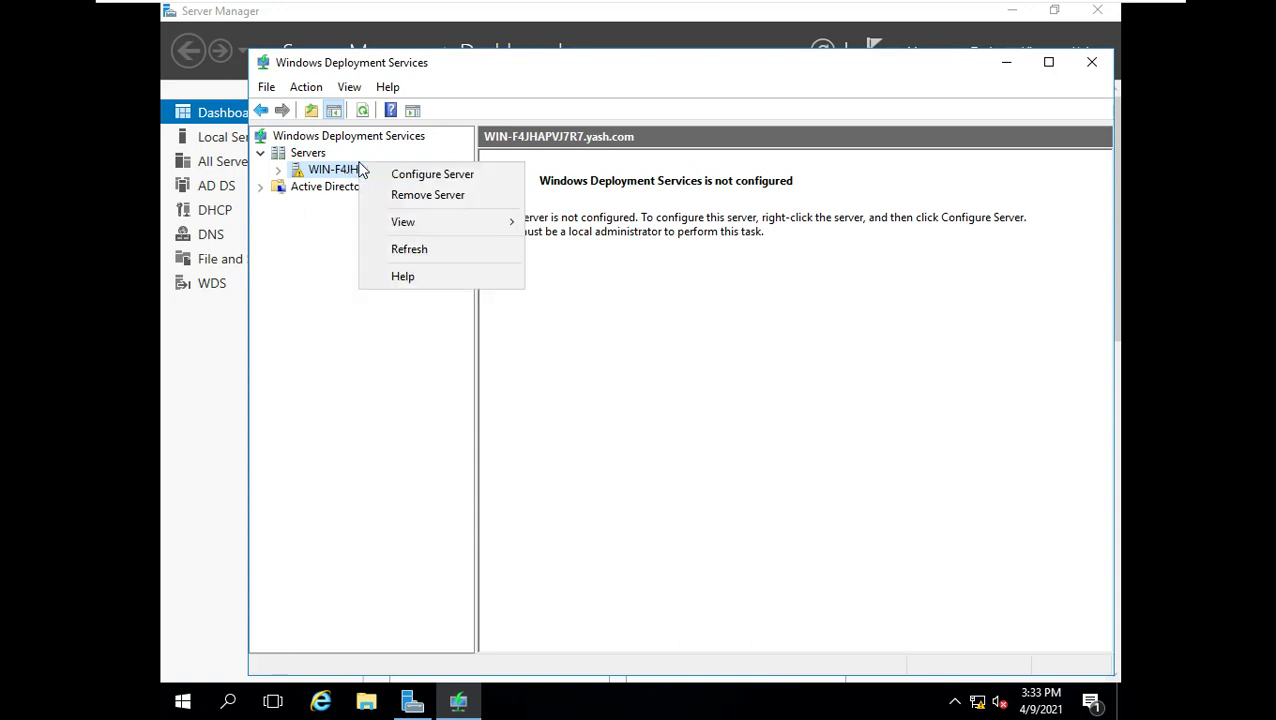
pyautogui.click(468, 182)
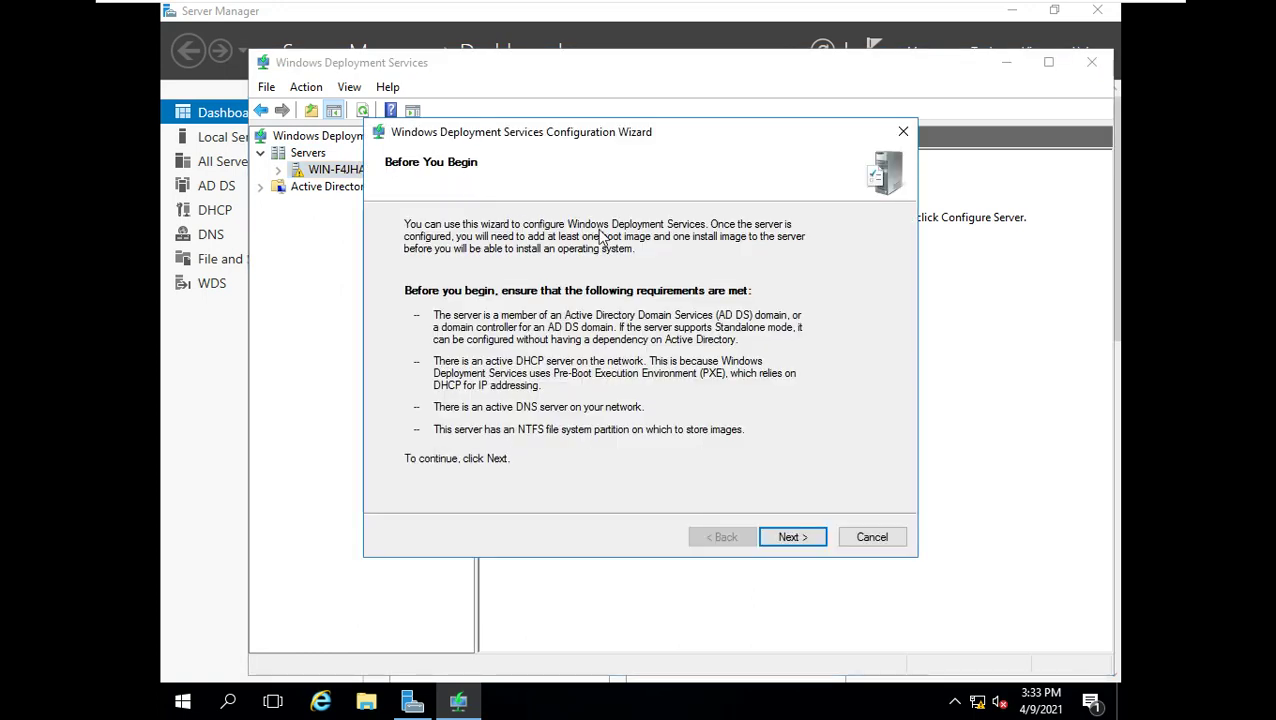
pyautogui.moveTo(609, 145); pyautogui.dragTo(608, 115)
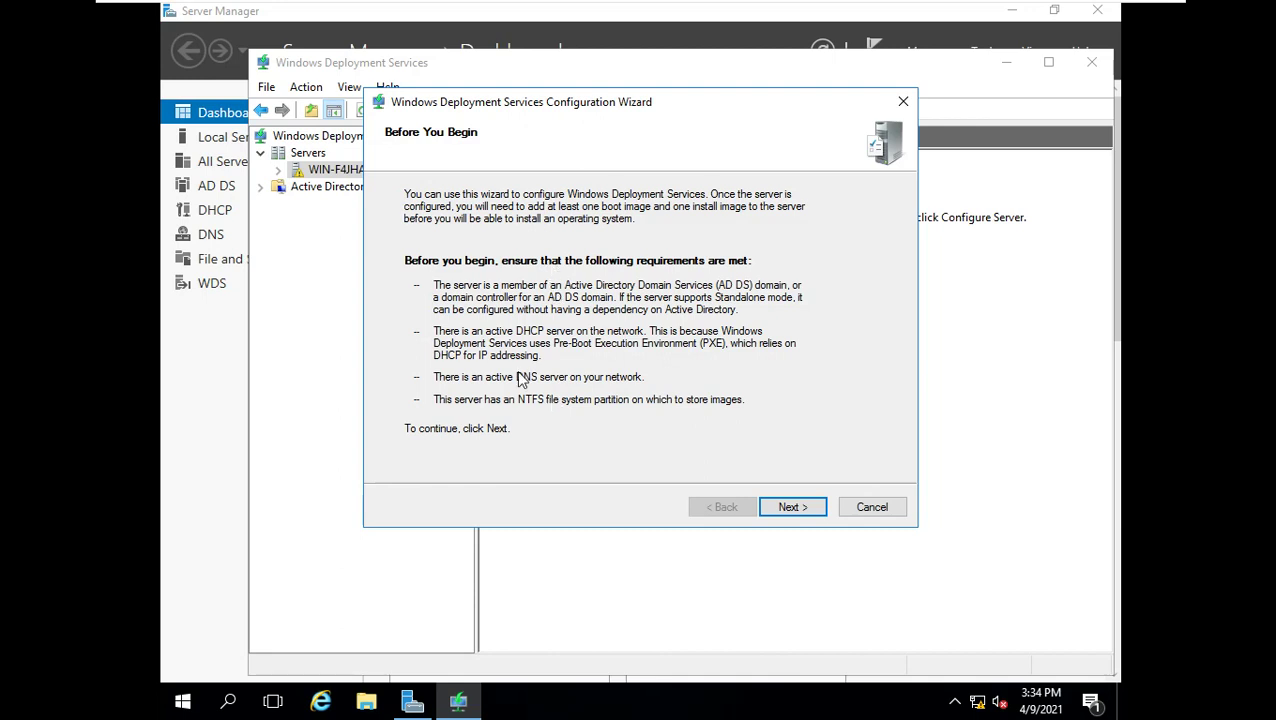
pyautogui.click(815, 506)
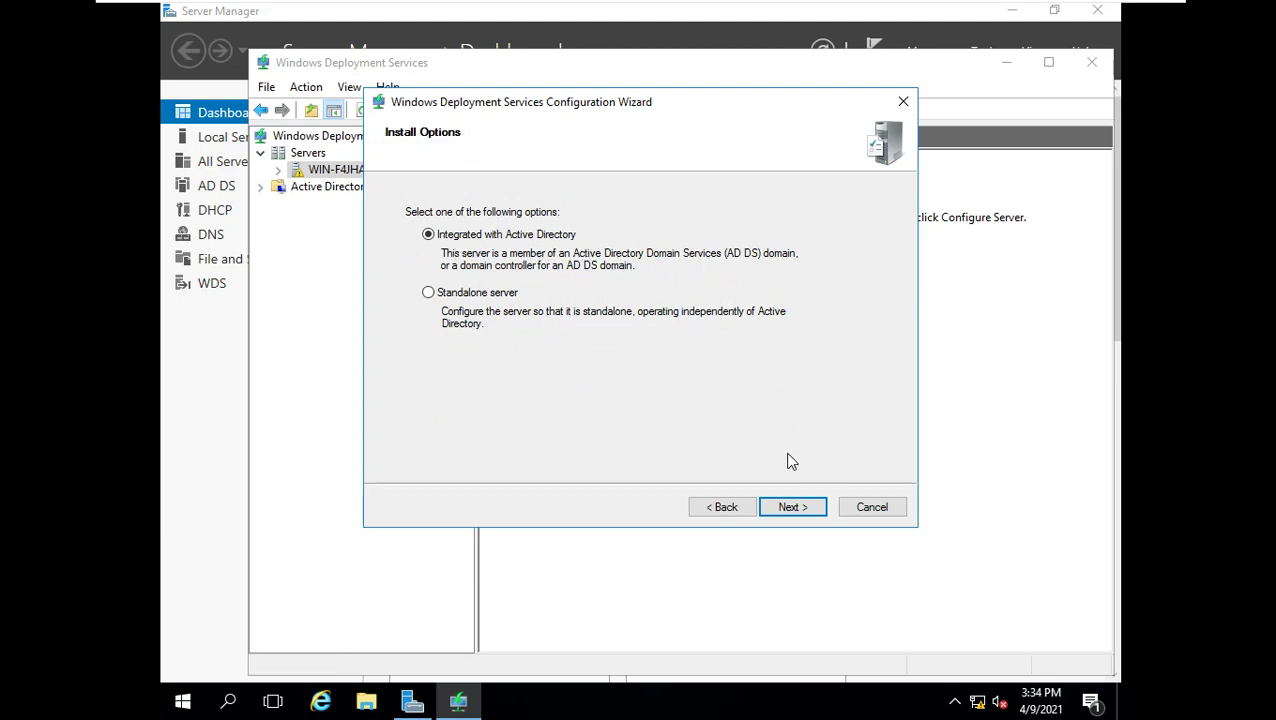
pyautogui.click(791, 507)
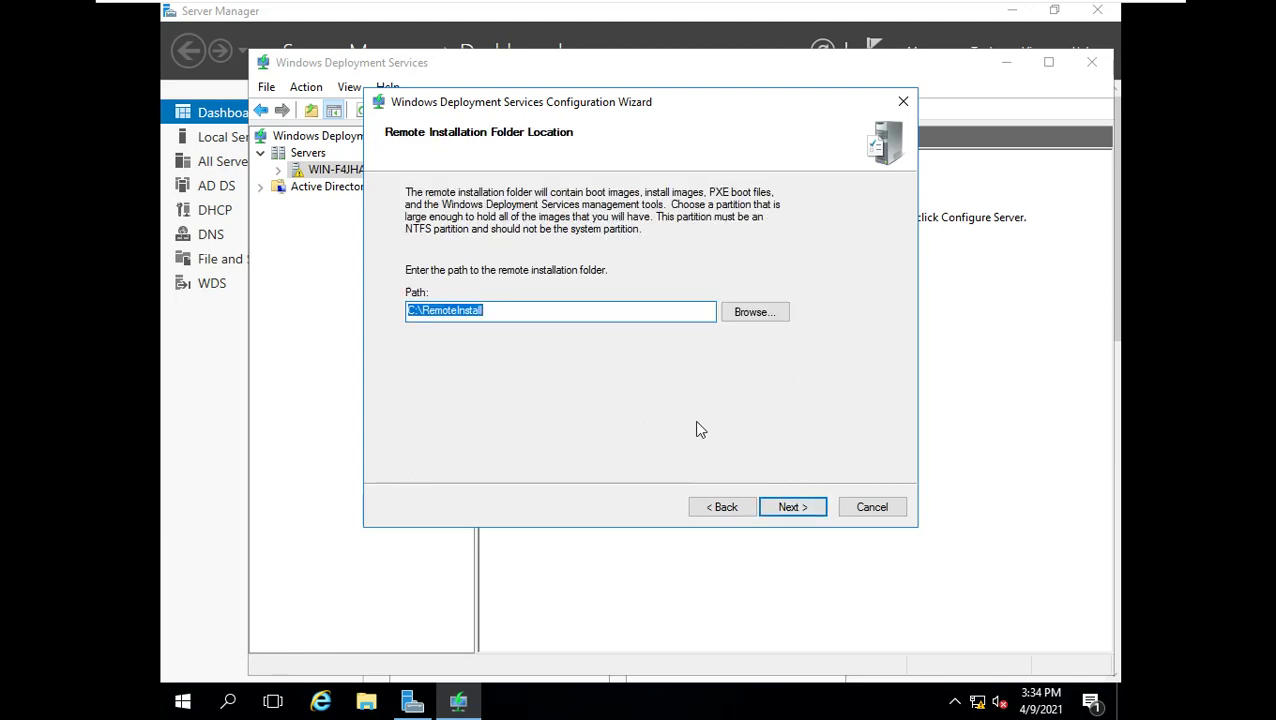
# - Keep C:\RemoteInstall as the remote installation folder on the system volume and accept both Proxy DHCP options
pyautogui.click(690, 313)
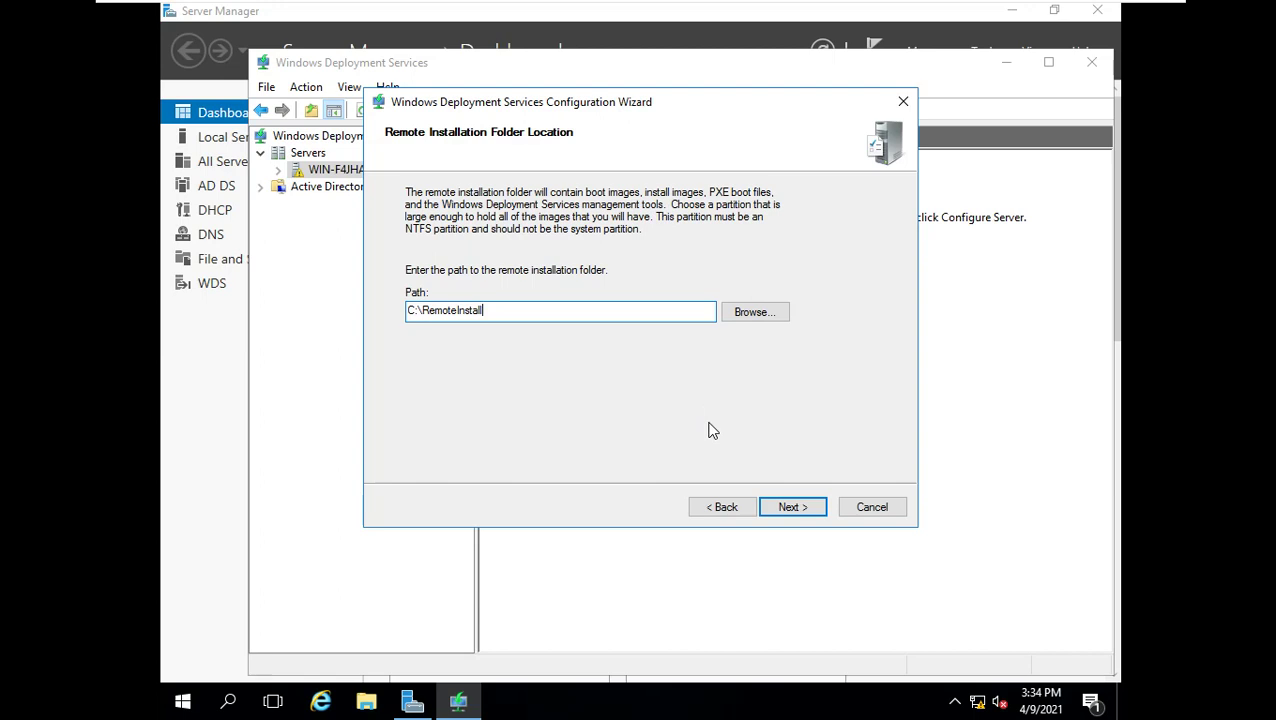
pyautogui.click(788, 507)
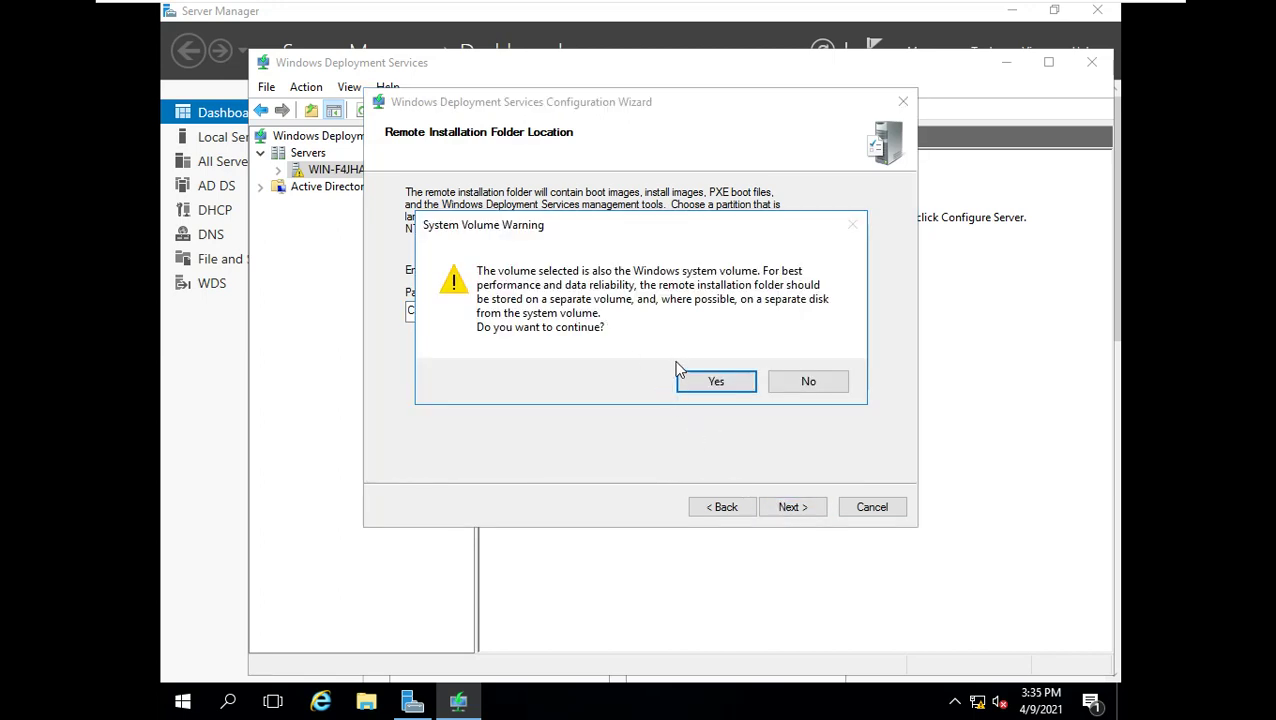
pyautogui.click(703, 386)
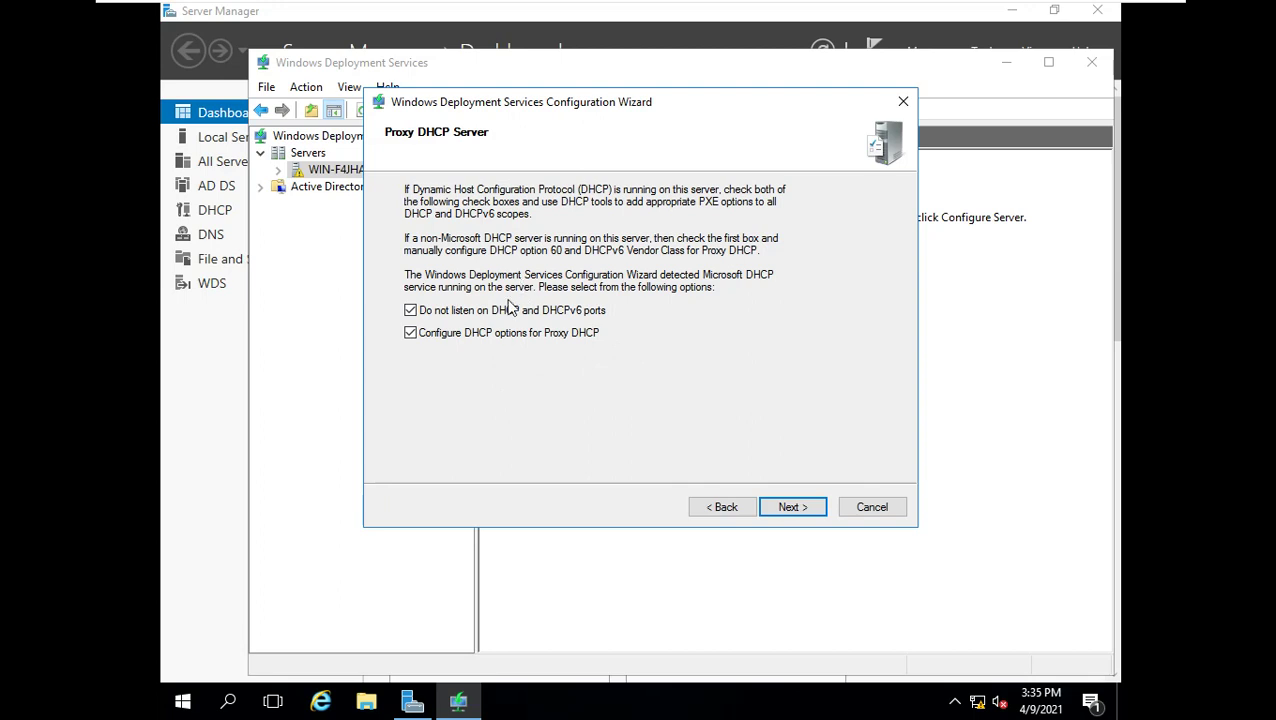
pyautogui.click(792, 507)
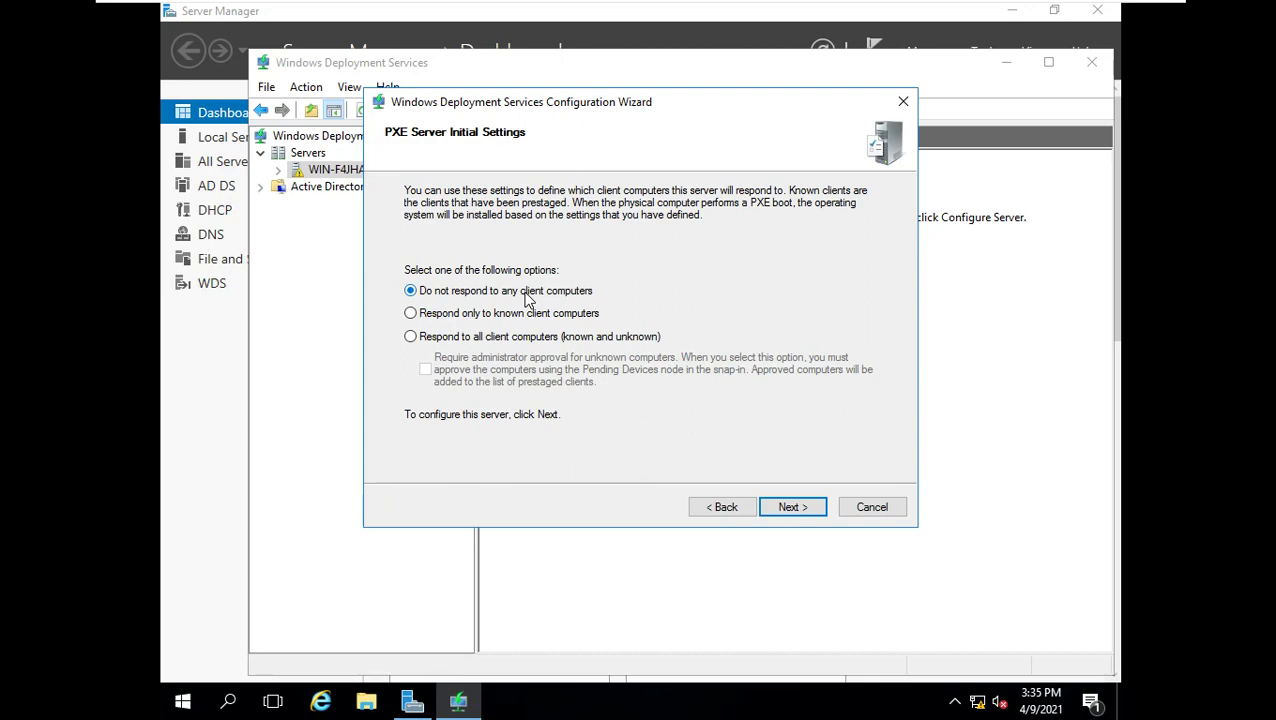
# - Set the PXE server to respond to all client computers (known and unknown) and finish the configuration wizard
pyautogui.click(525, 316)
pyautogui.click(412, 337)
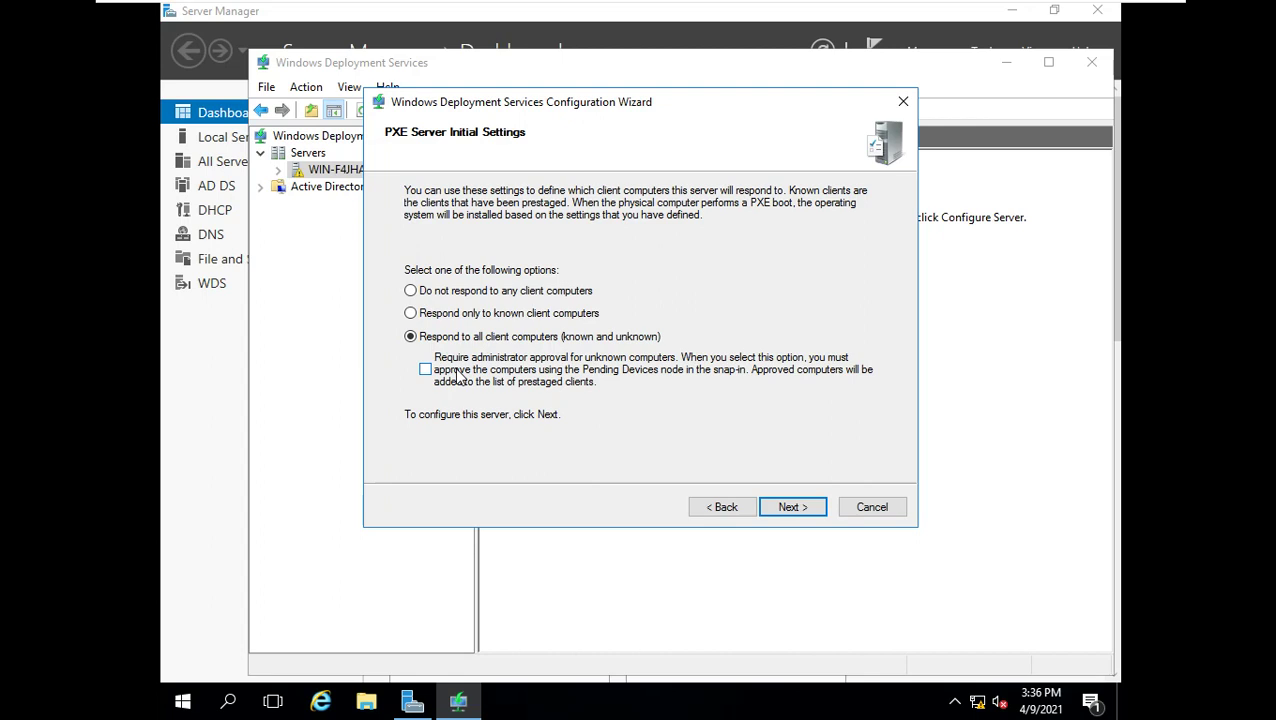
pyautogui.click(790, 507)
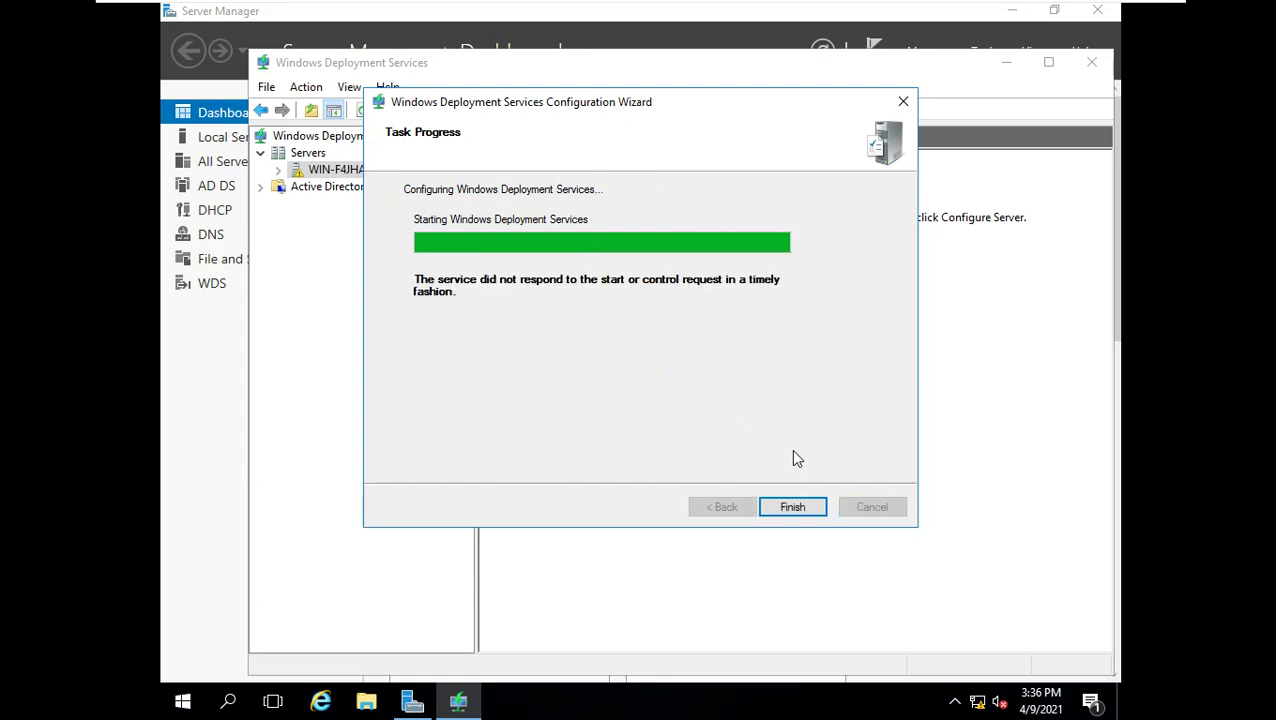
pyautogui.click(792, 507)
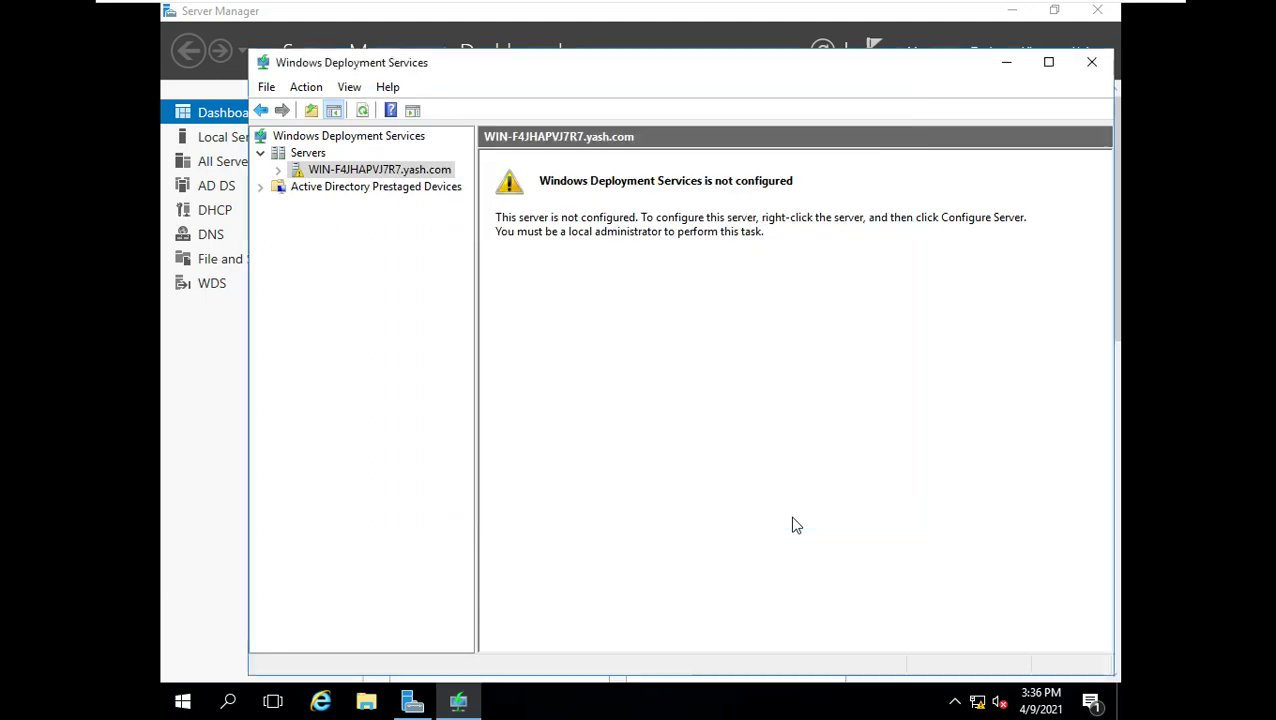
# - Expand the yash.com server in the console and start its Windows Deployment Services service
pyautogui.doubleClick(356, 172)
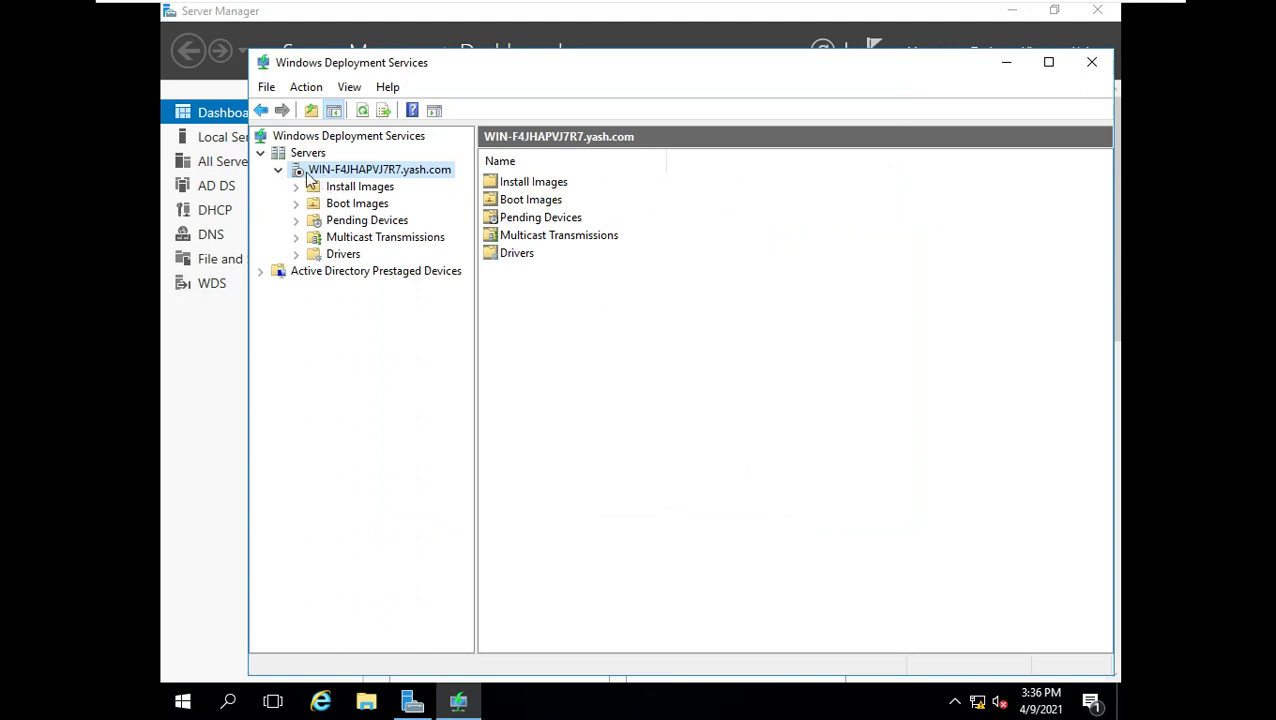
pyautogui.rightClick(309, 172)
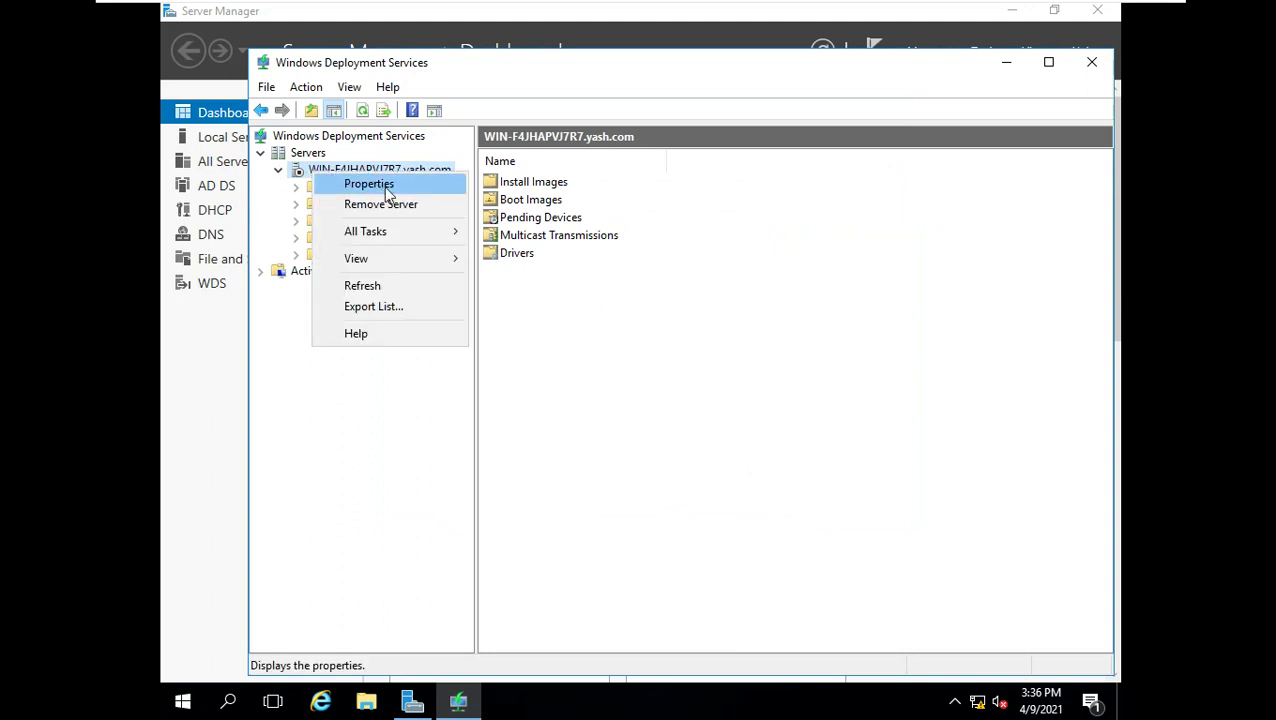
pyautogui.moveTo(401, 233)
pyautogui.click(496, 232)
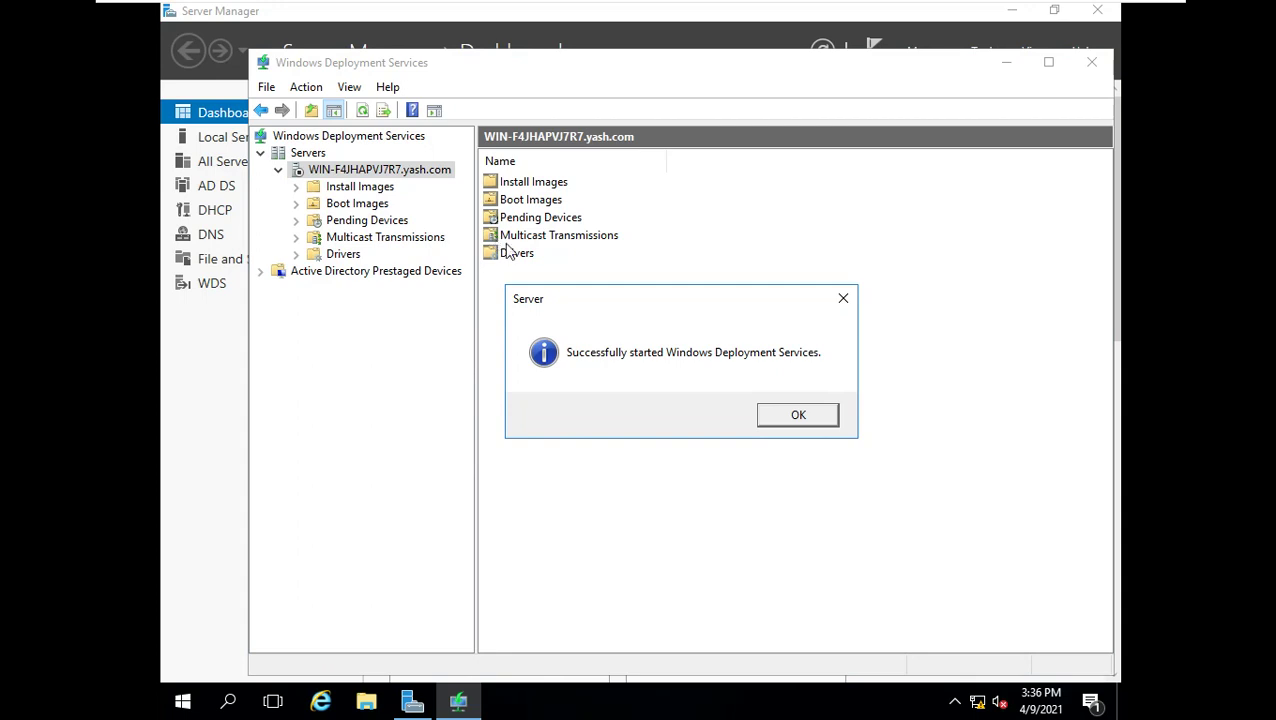
pyautogui.click(799, 416)
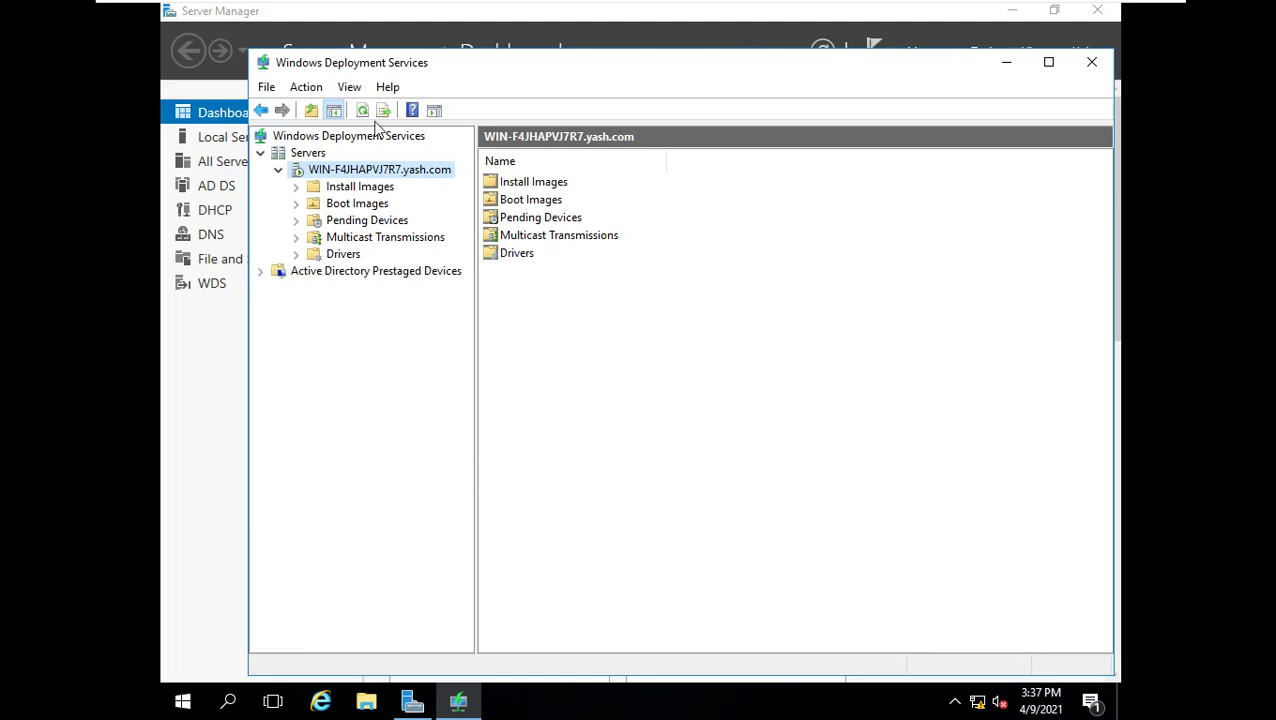
# - Begin adding an install image under Install Images, using a new image group named ImageGroup1
pyautogui.click(360, 189)
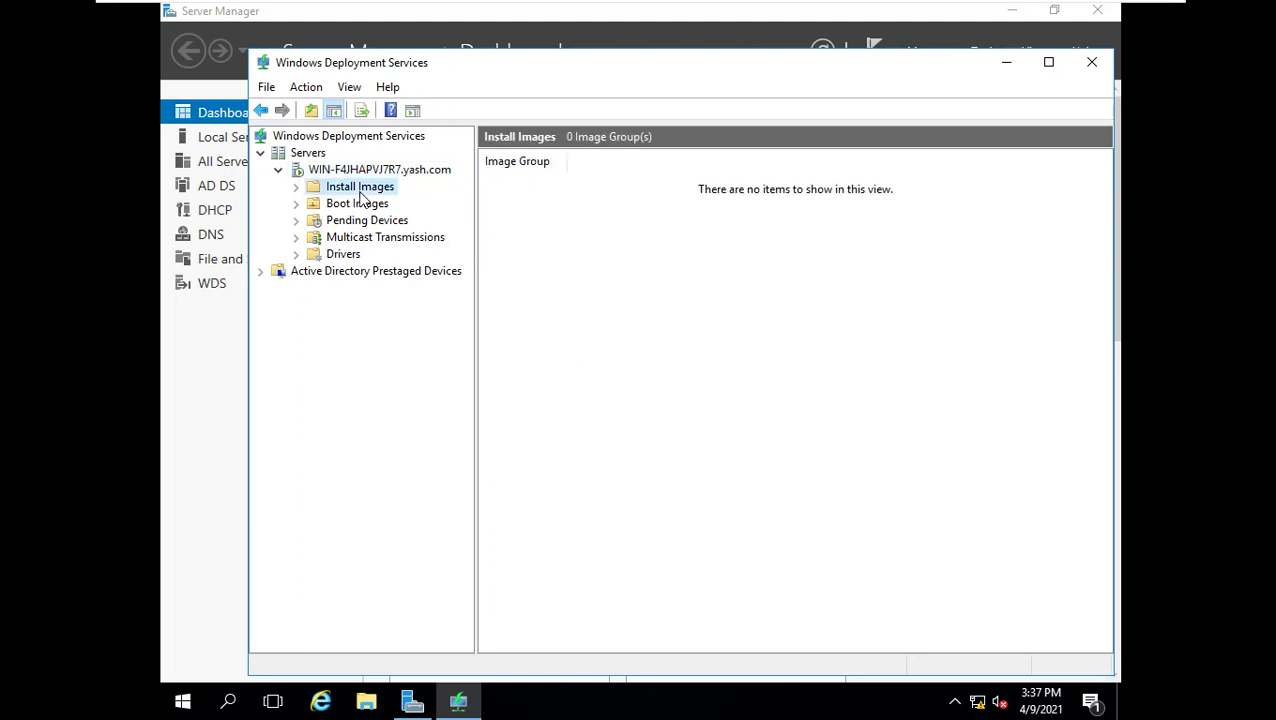
pyautogui.rightClick(360, 190)
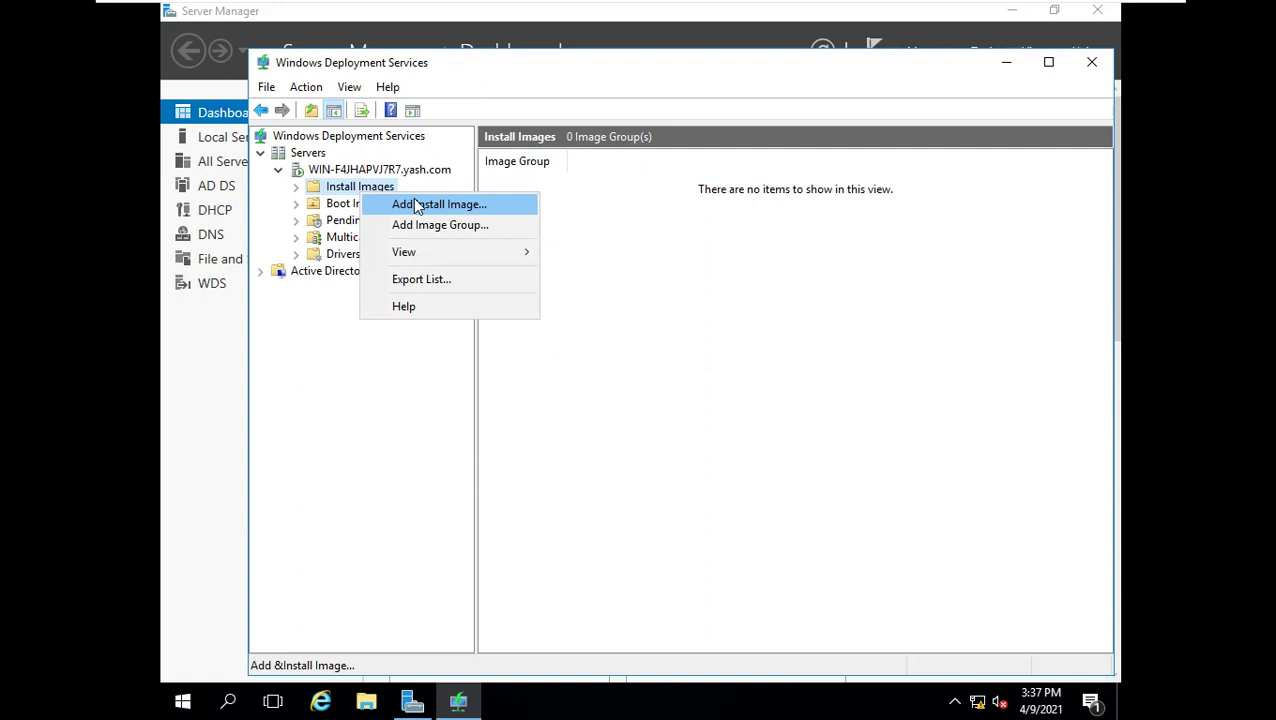
pyautogui.click(415, 203)
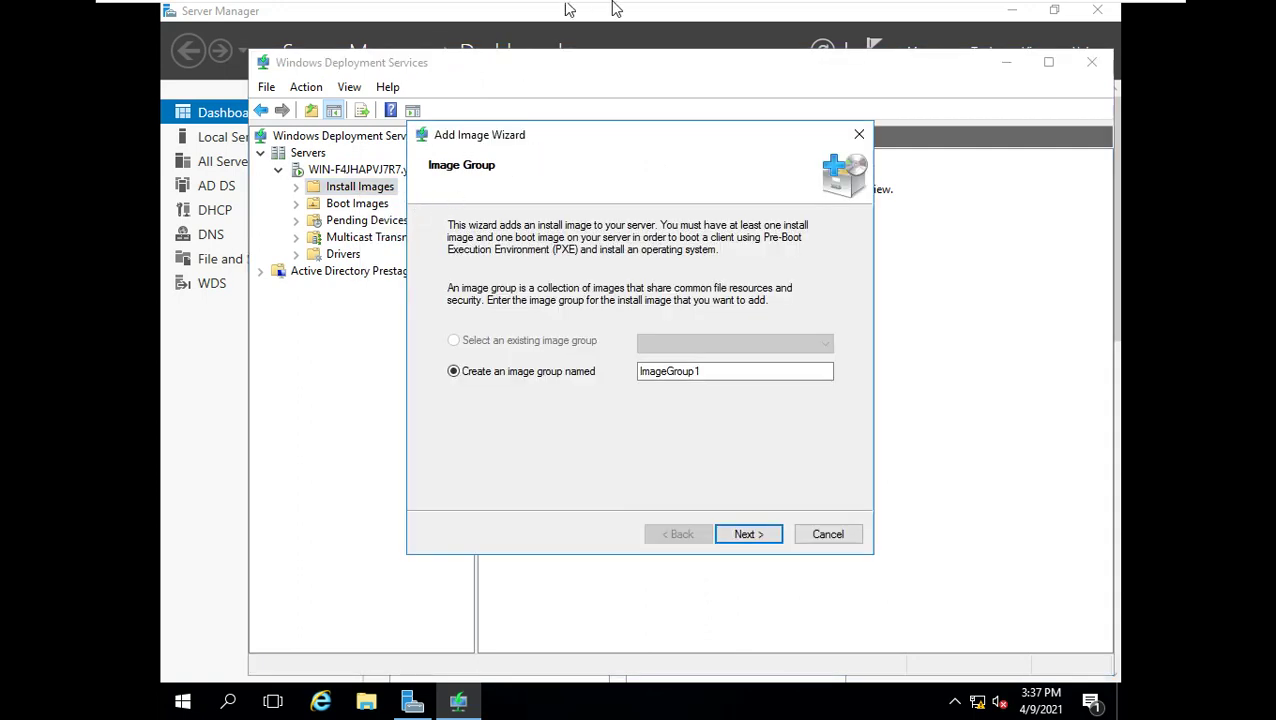
pyautogui.moveTo(614, 6)
pyautogui.click(700, 221)
pyautogui.click(748, 532)
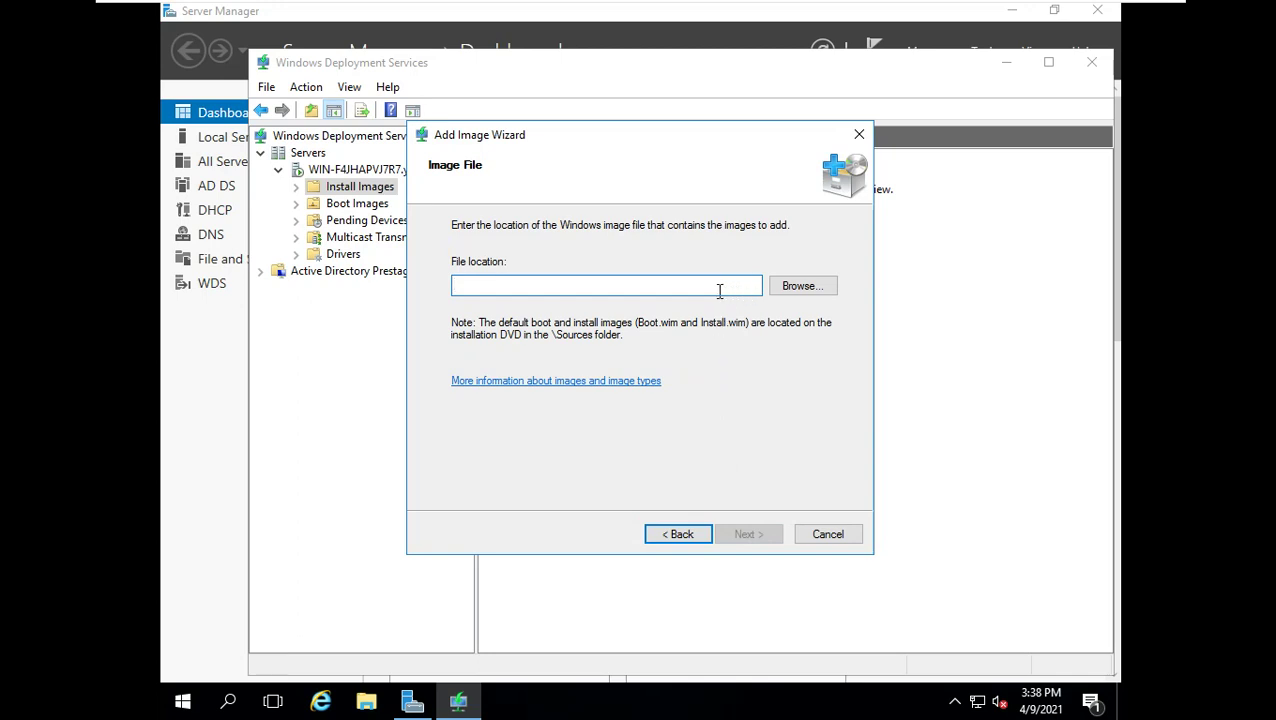
# - Choose install.wim from the sources folder on DVD drive E: as the install image file and load its available images
pyautogui.click(812, 294)
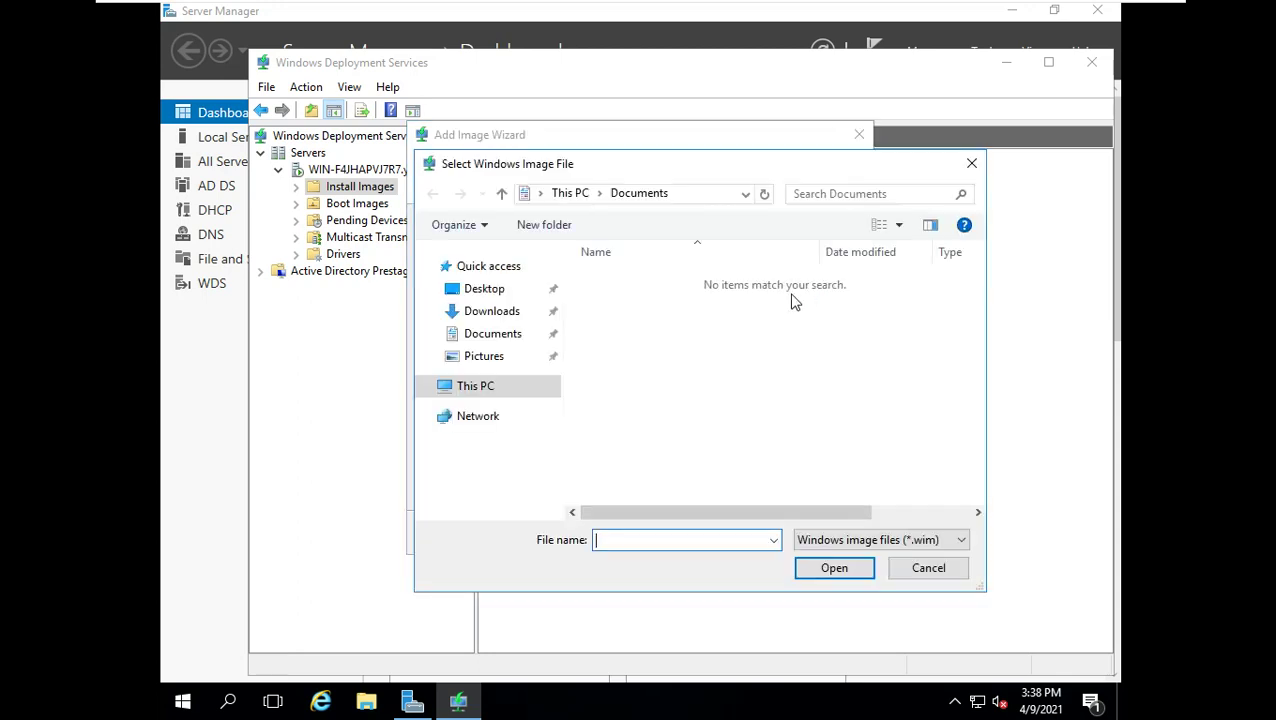
pyautogui.click(478, 390)
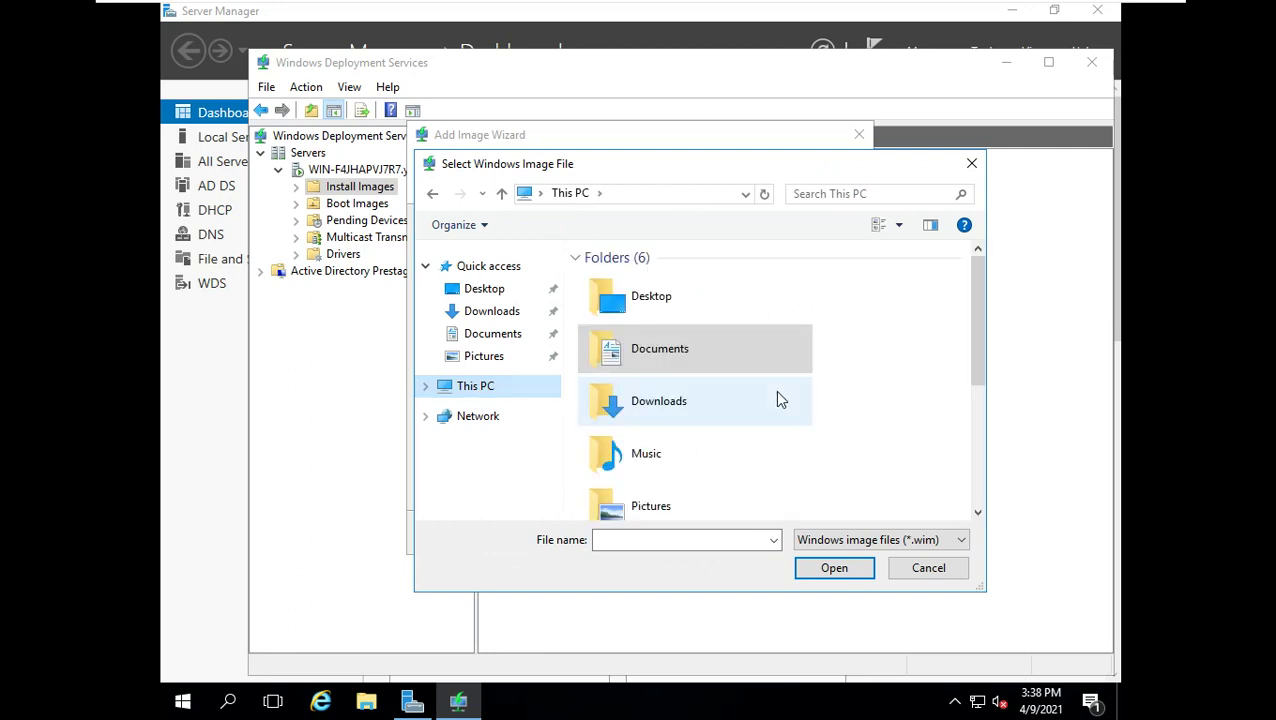
pyautogui.scroll(-3, 781, 399)
pyautogui.click(720, 493)
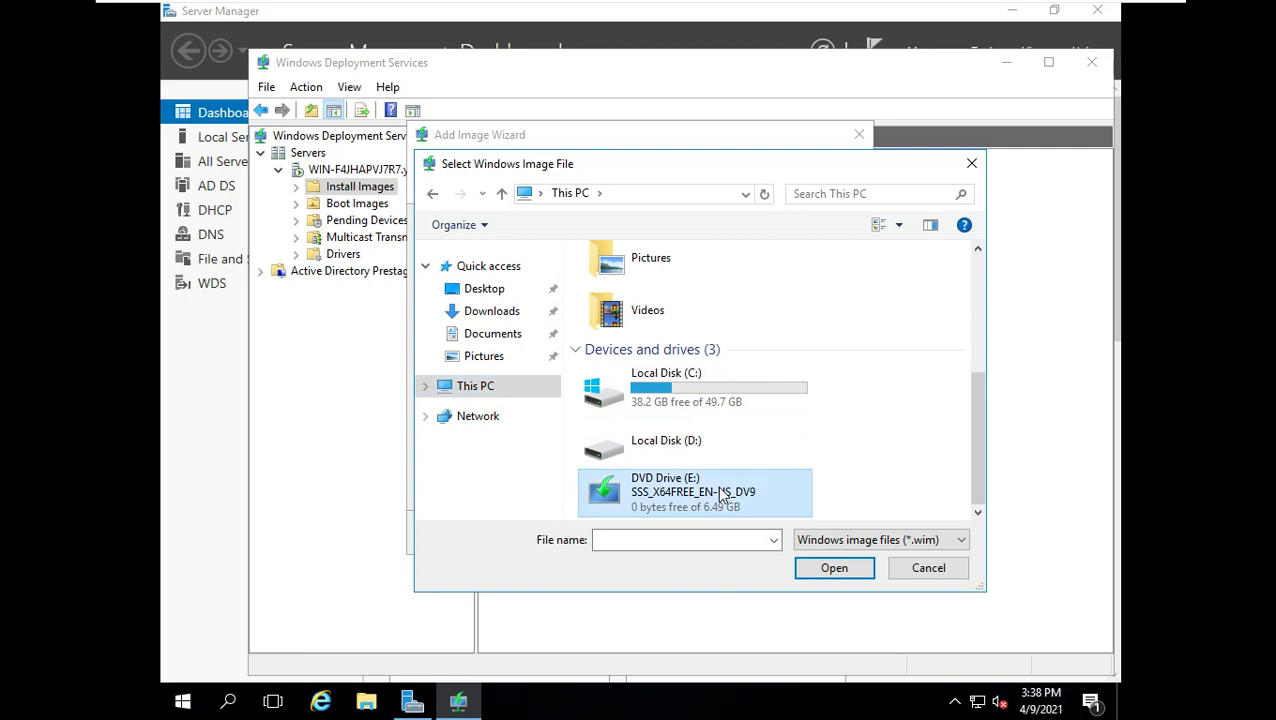
pyautogui.doubleClick(720, 493)
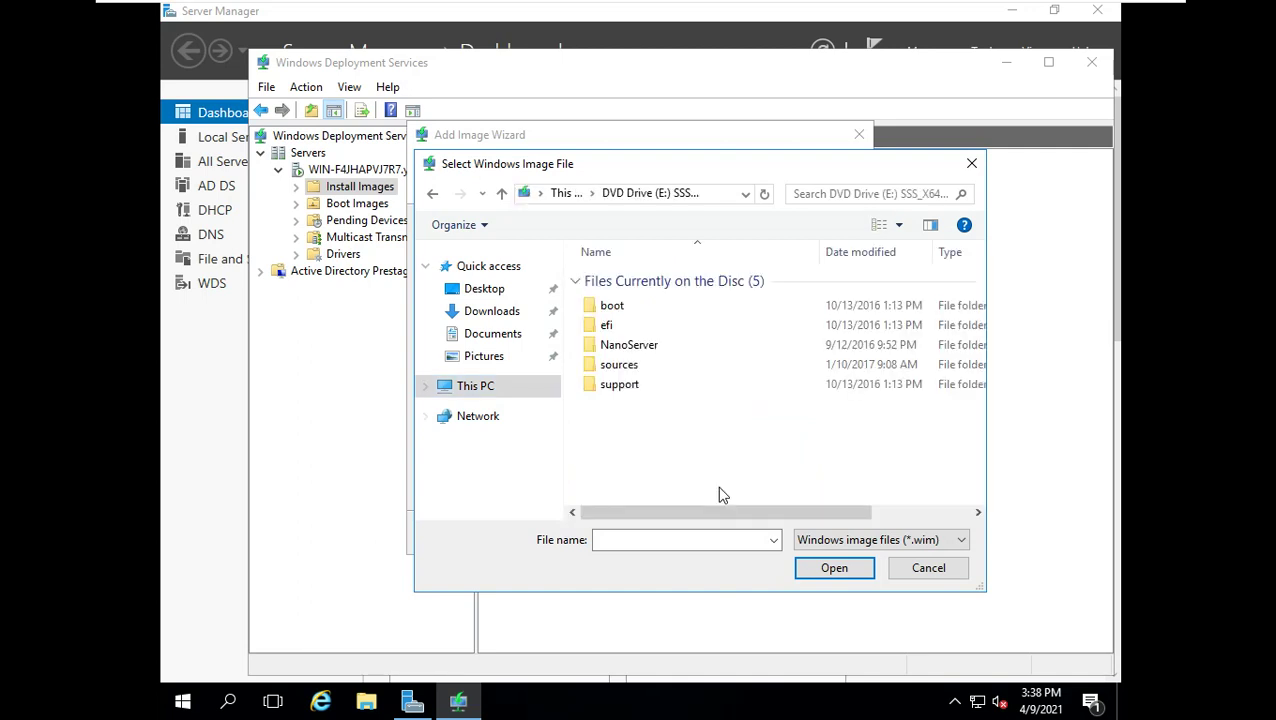
pyautogui.doubleClick(662, 370)
pyautogui.scroll(-1, 652, 450)
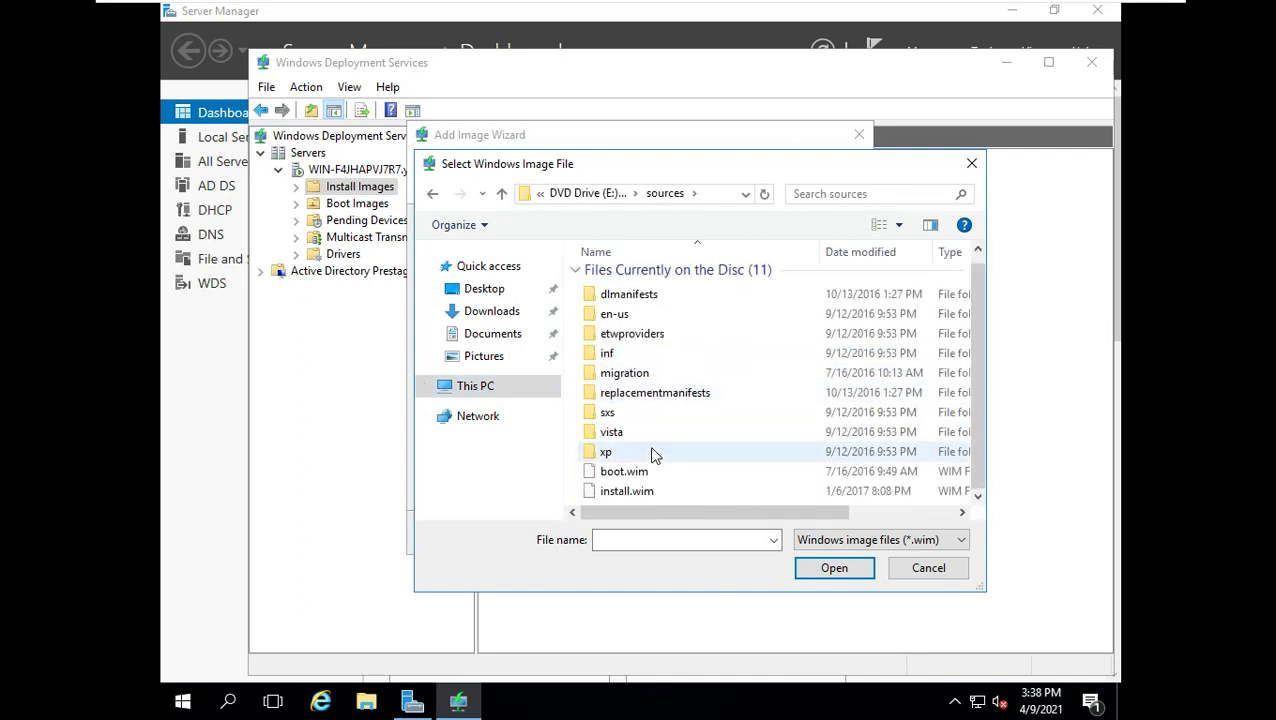
pyautogui.click(633, 493)
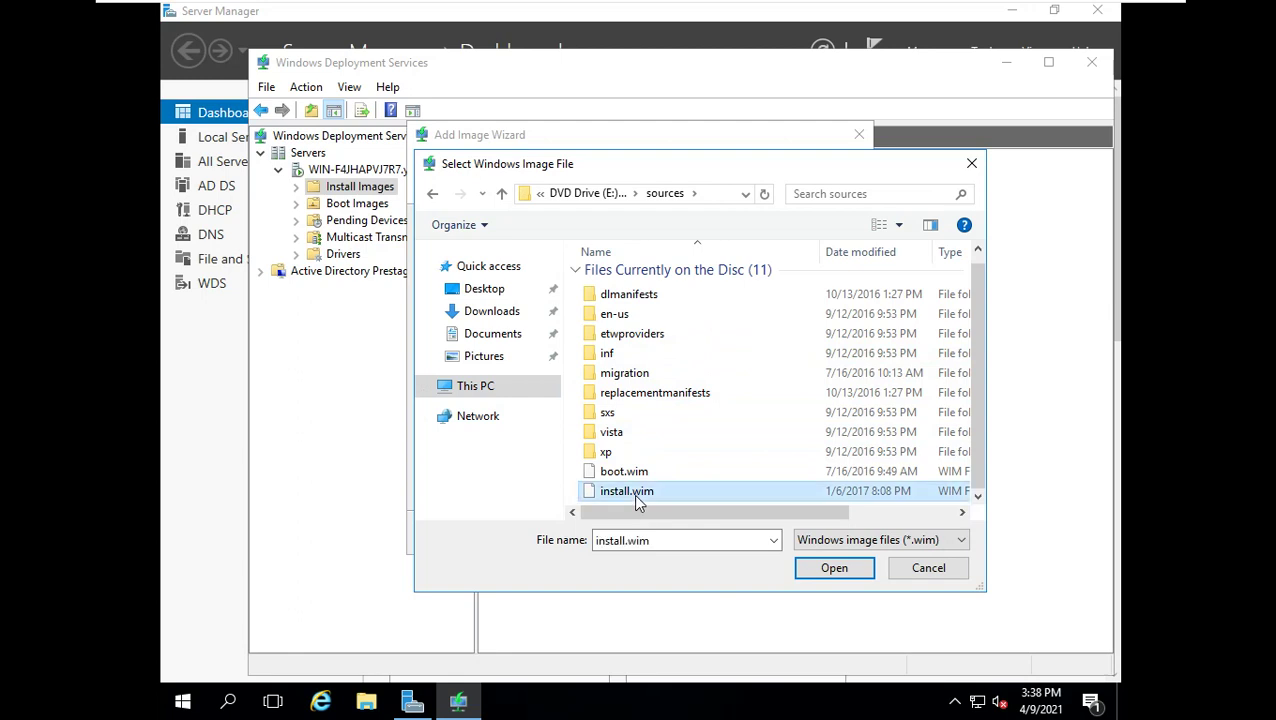
pyautogui.doubleClick(633, 493)
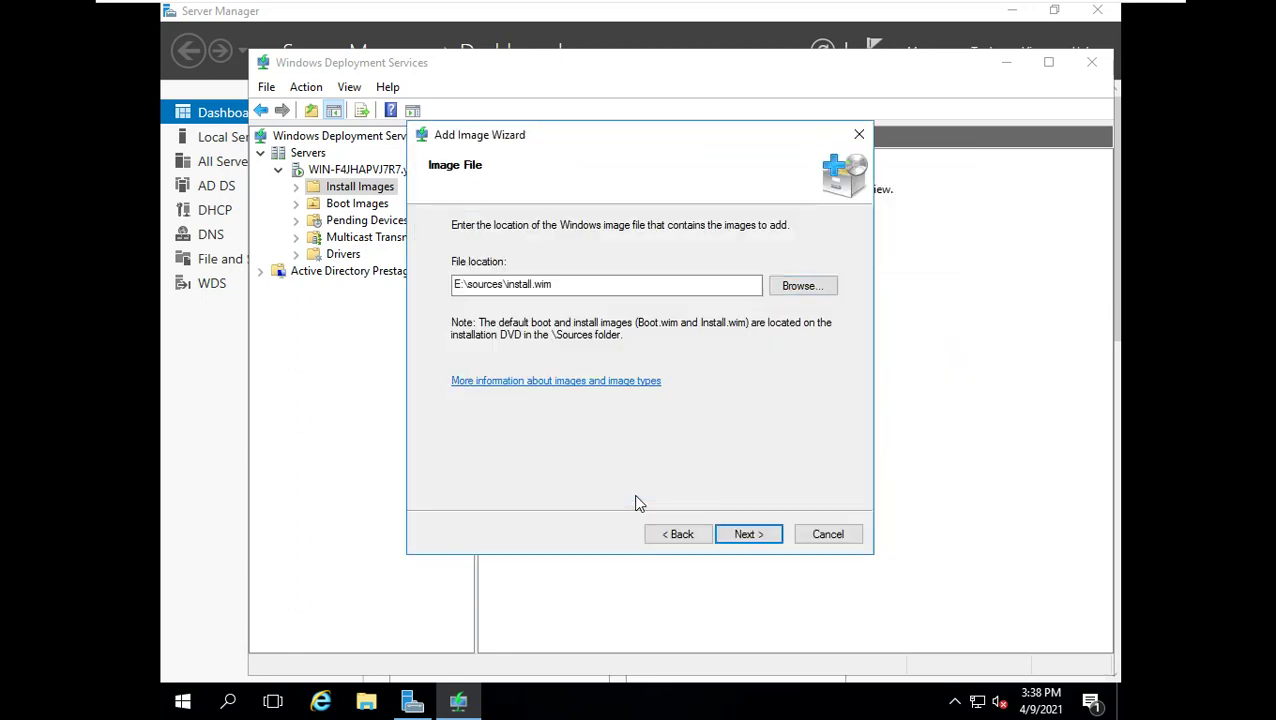
pyautogui.click(746, 534)
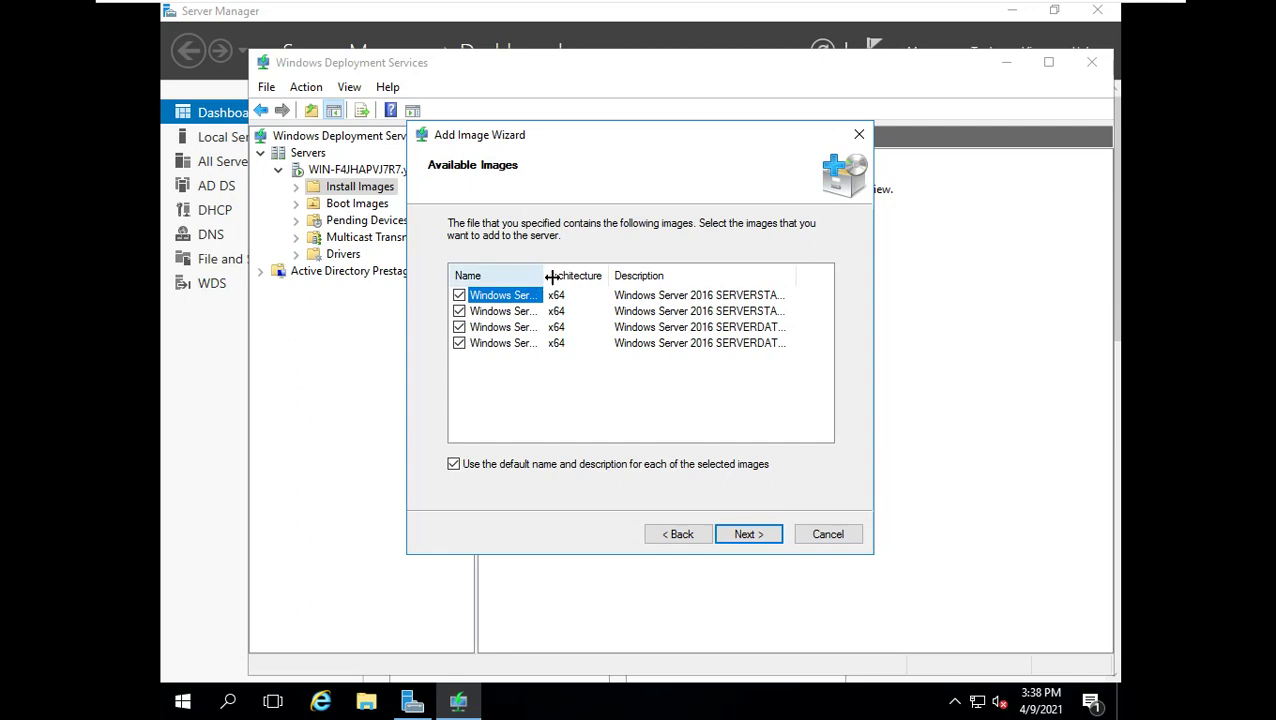
# - Add only the Windows Server 2016 SERVERDATACENTER image to the group, keeping its default name and description, and finish the wizard
pyautogui.moveTo(552, 276); pyautogui.dragTo(751, 276)
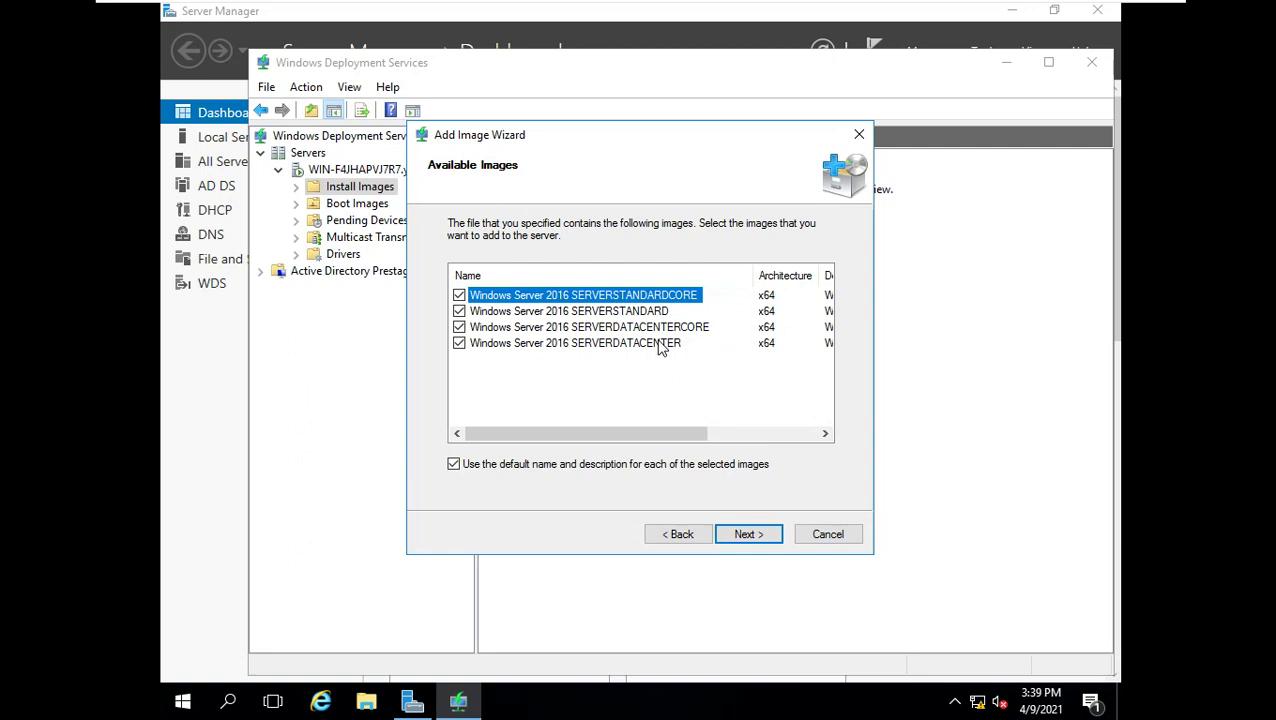
pyautogui.click(459, 295)
pyautogui.click(460, 311)
pyautogui.click(459, 327)
pyautogui.click(588, 347)
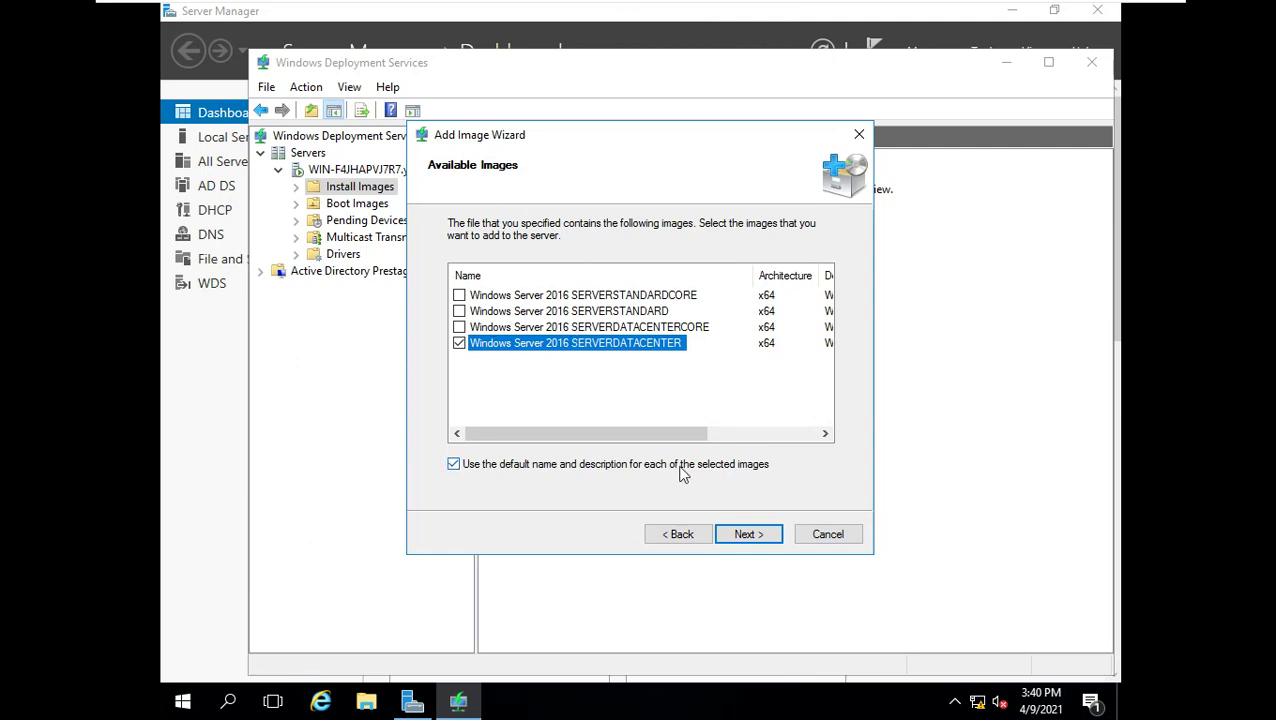
pyautogui.click(748, 534)
pyautogui.click(748, 534)
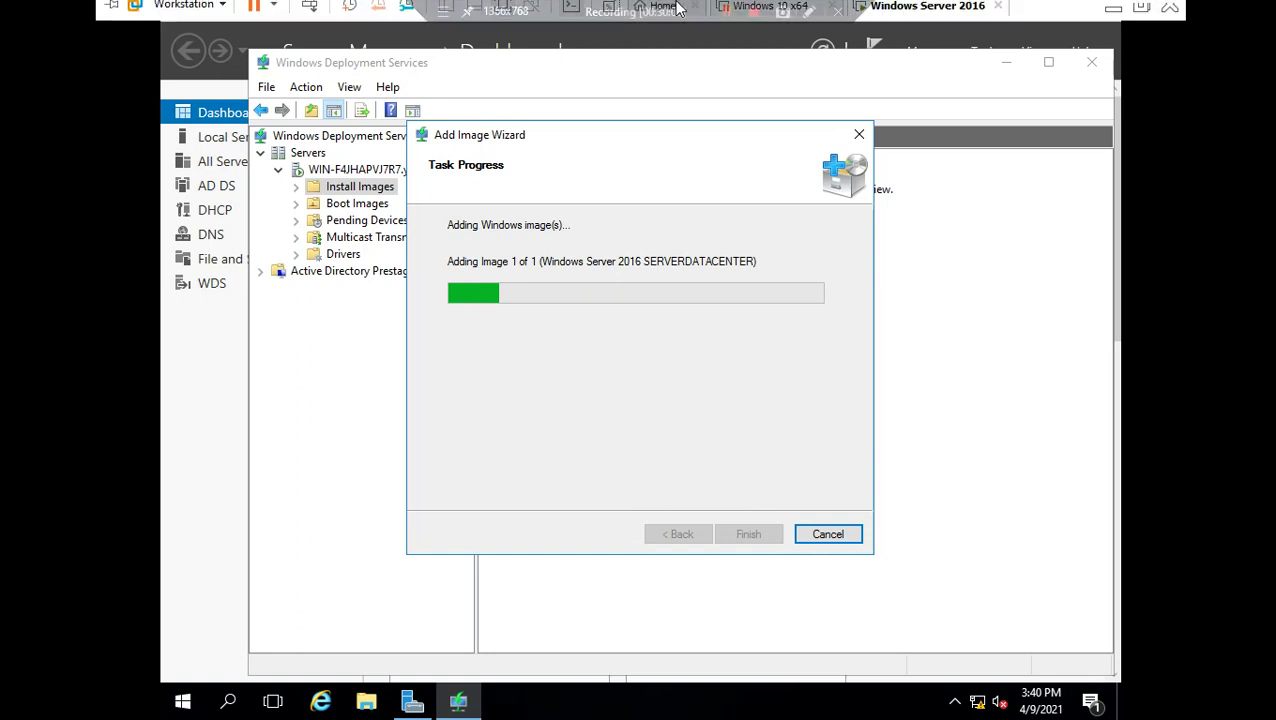
pyautogui.click(726, 13)
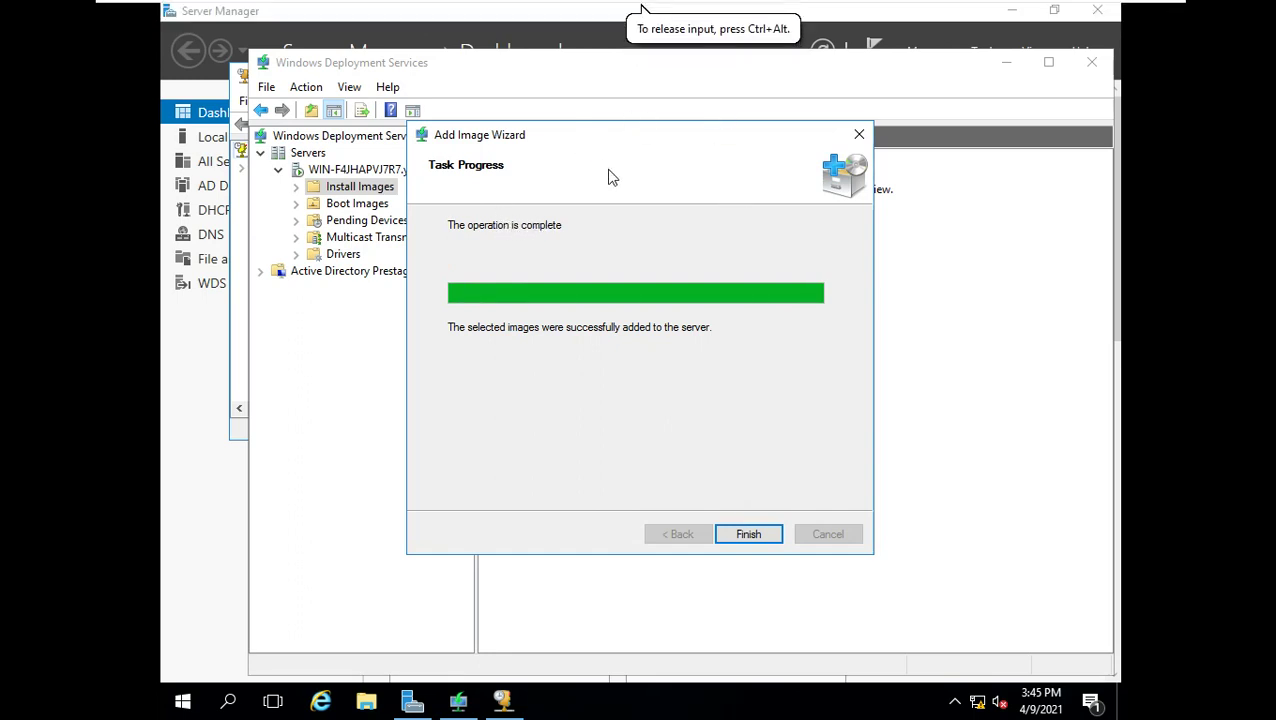
pyautogui.click(742, 536)
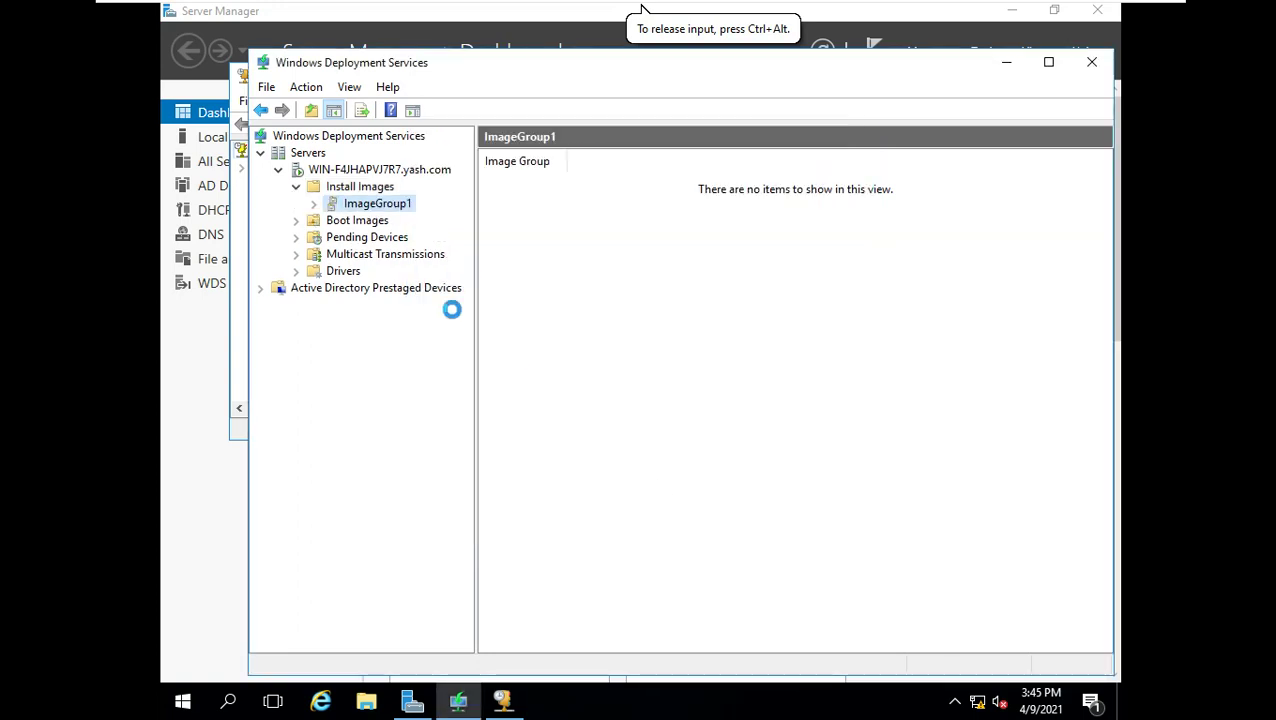
# - Begin adding a boot image under Boot Images, using boot.wim from the sources folder on DVD drive E:
pyautogui.click(366, 224)
pyautogui.rightClick(366, 223)
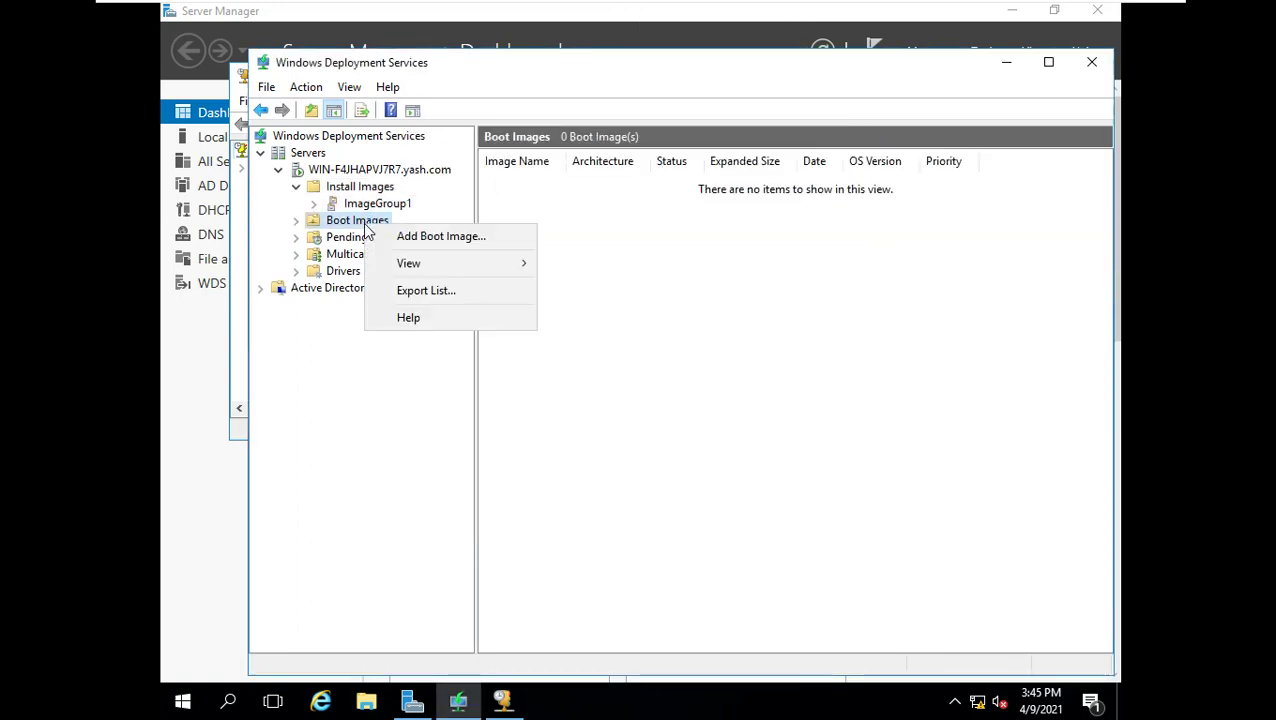
pyautogui.click(420, 237)
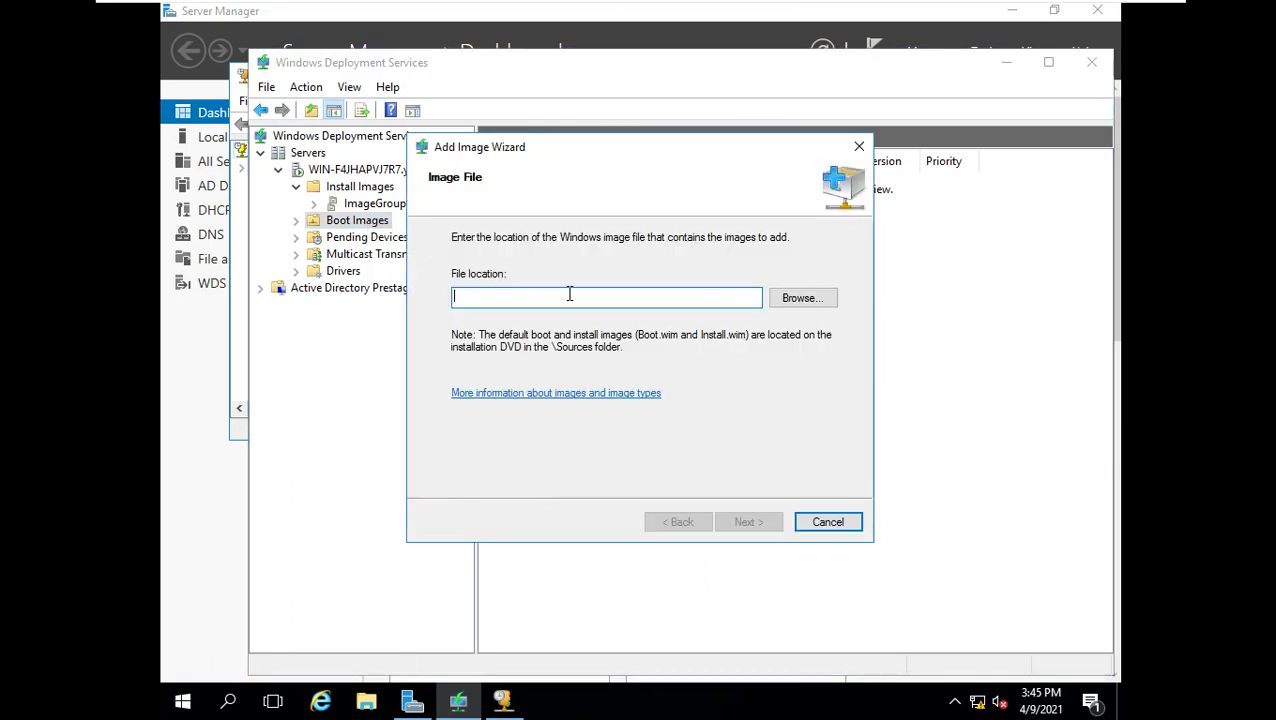
pyautogui.click(776, 302)
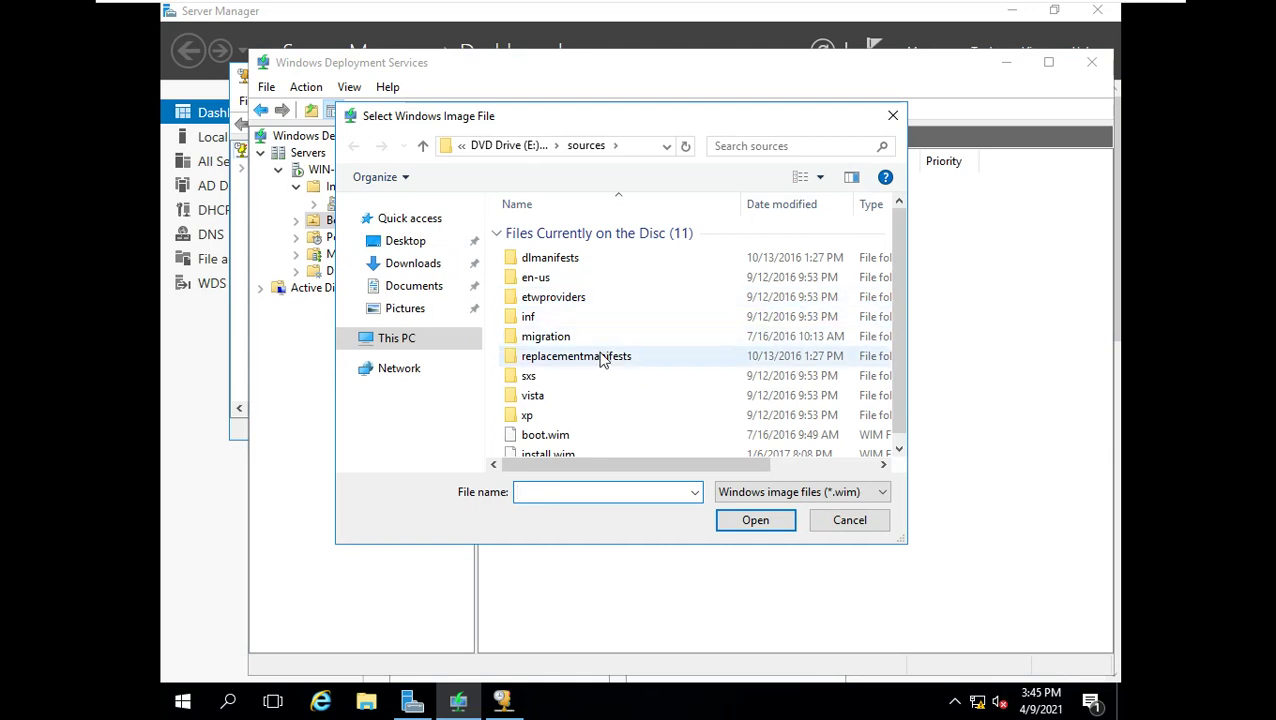
pyautogui.scroll(-1, 600, 362)
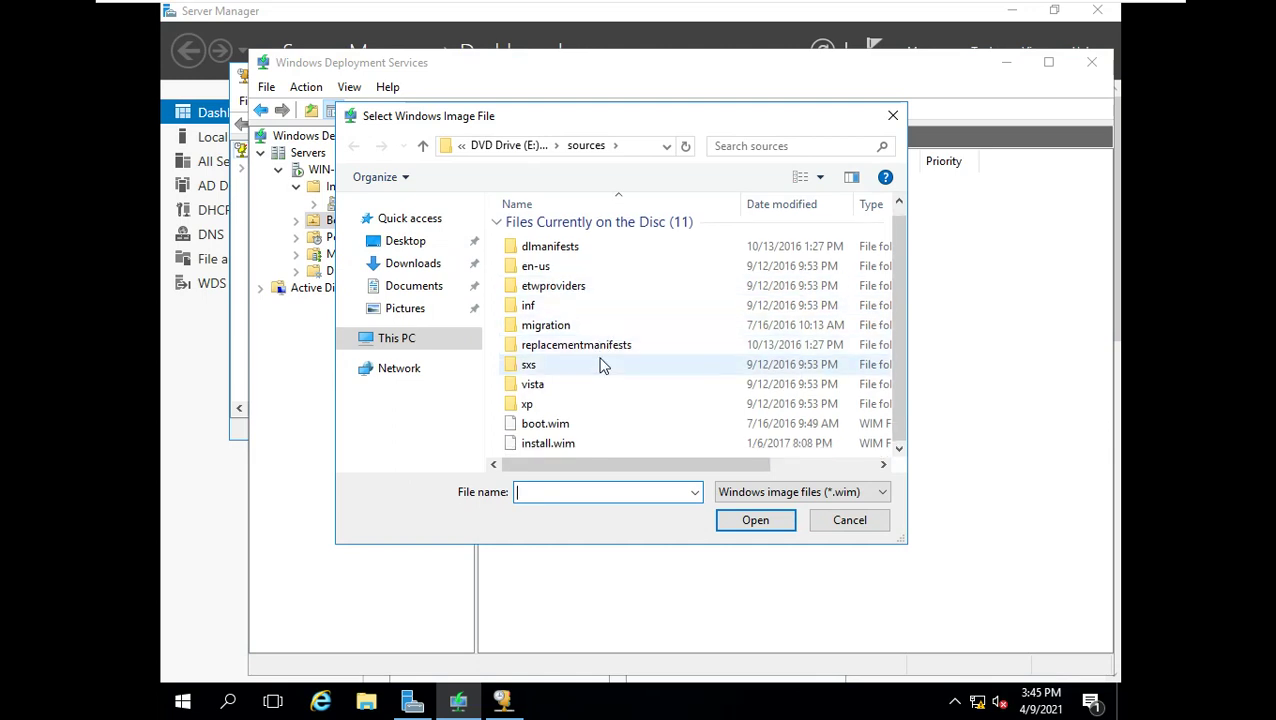
pyautogui.doubleClick(572, 424)
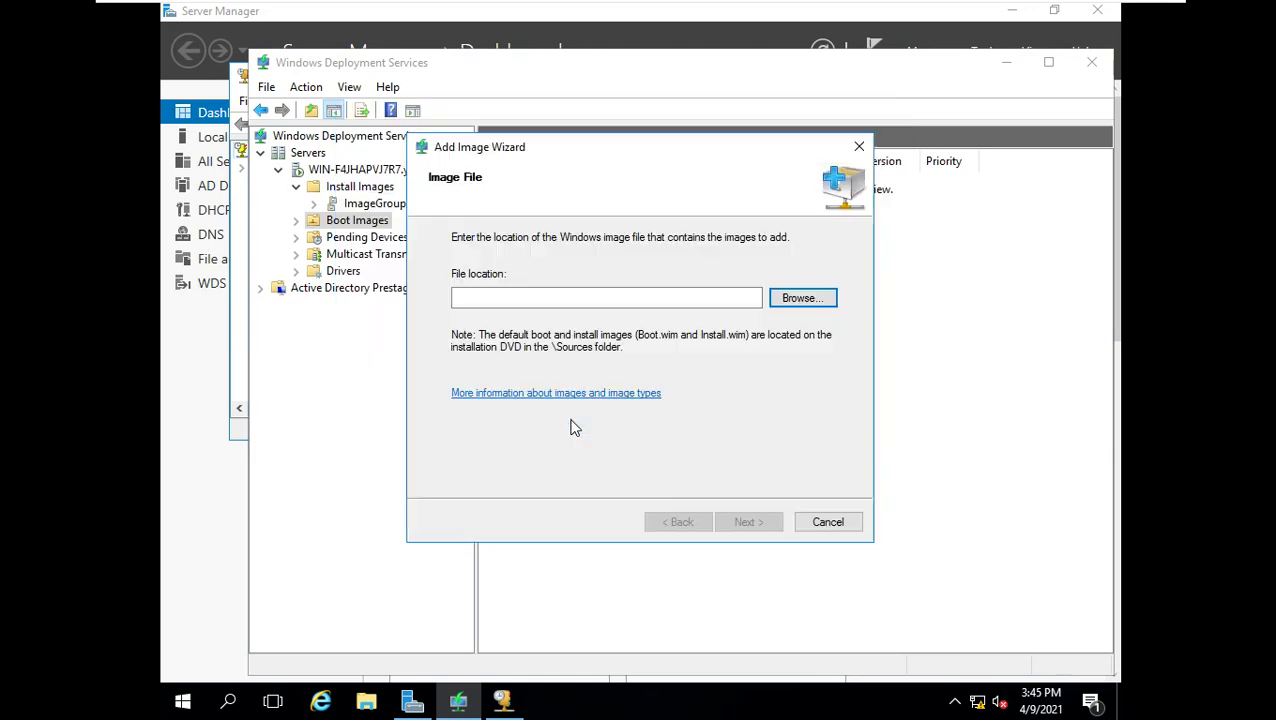
pyautogui.click(740, 521)
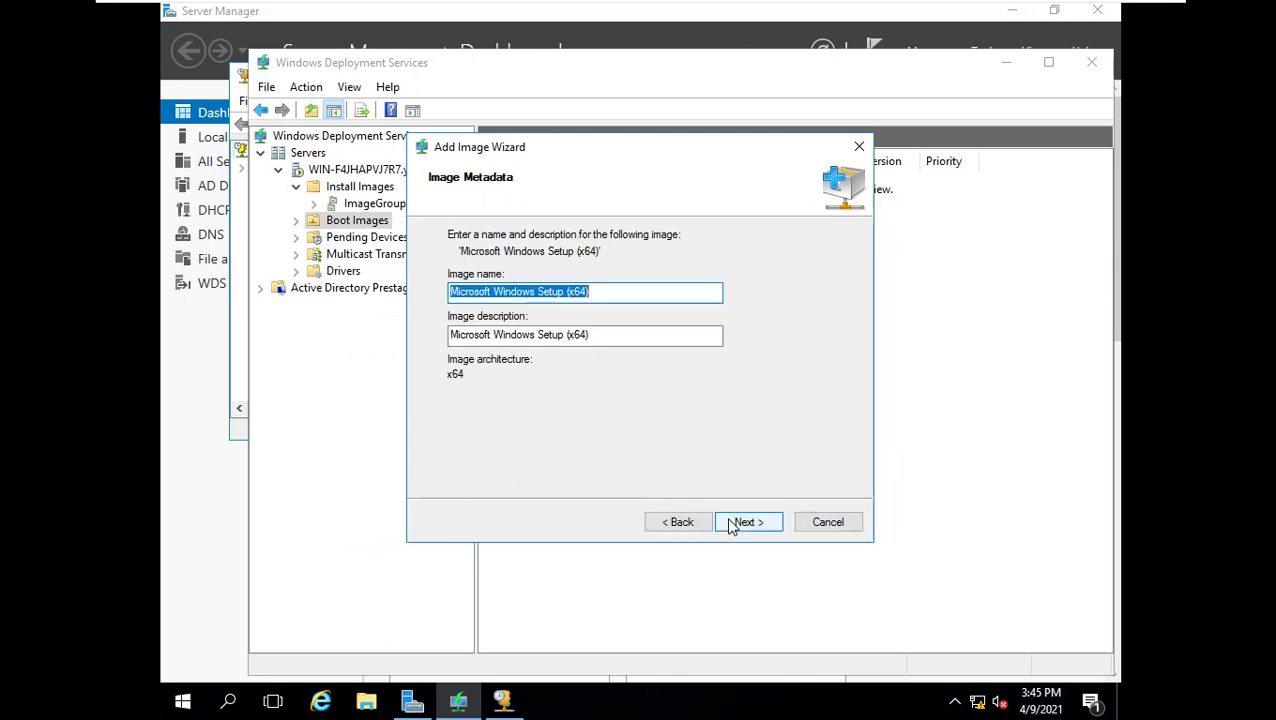
# - Keep Microsoft Windows Setup (x64) as the boot image's name and description and start adding it to the server
pyautogui.click(740, 522)
pyautogui.click(740, 522)
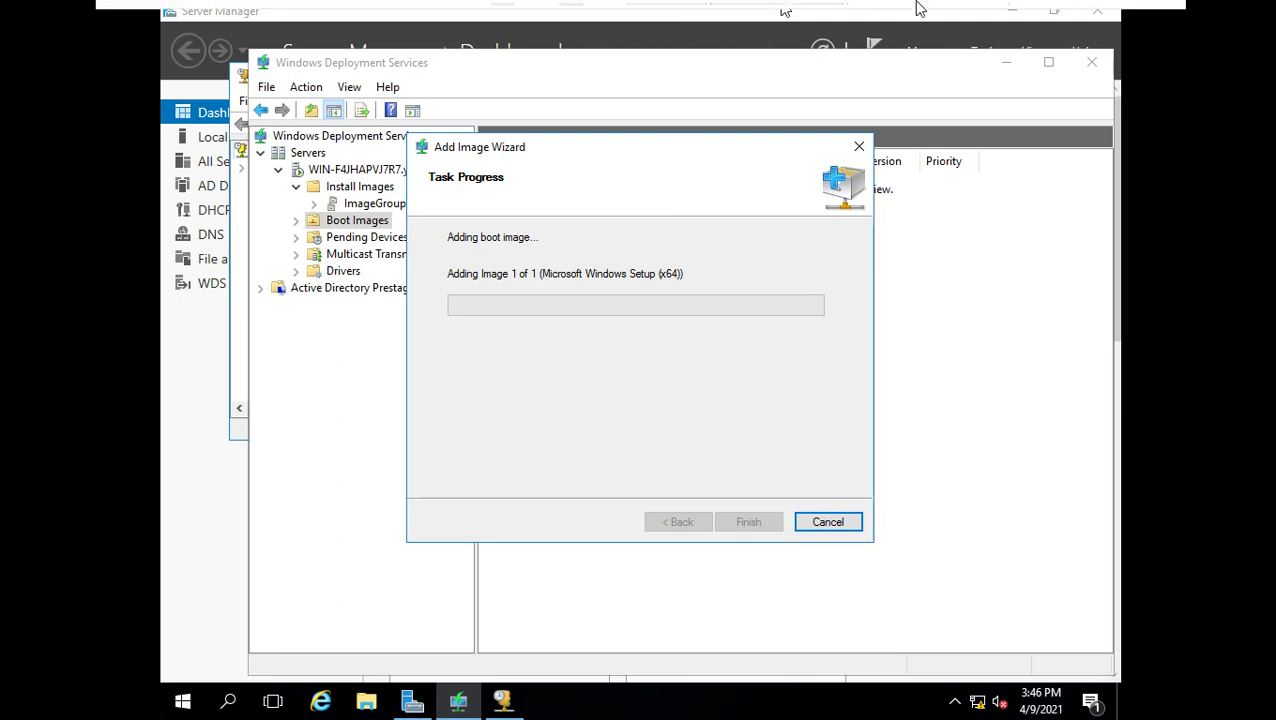
pyautogui.moveTo(917, 8)
pyautogui.moveTo(742, 8)
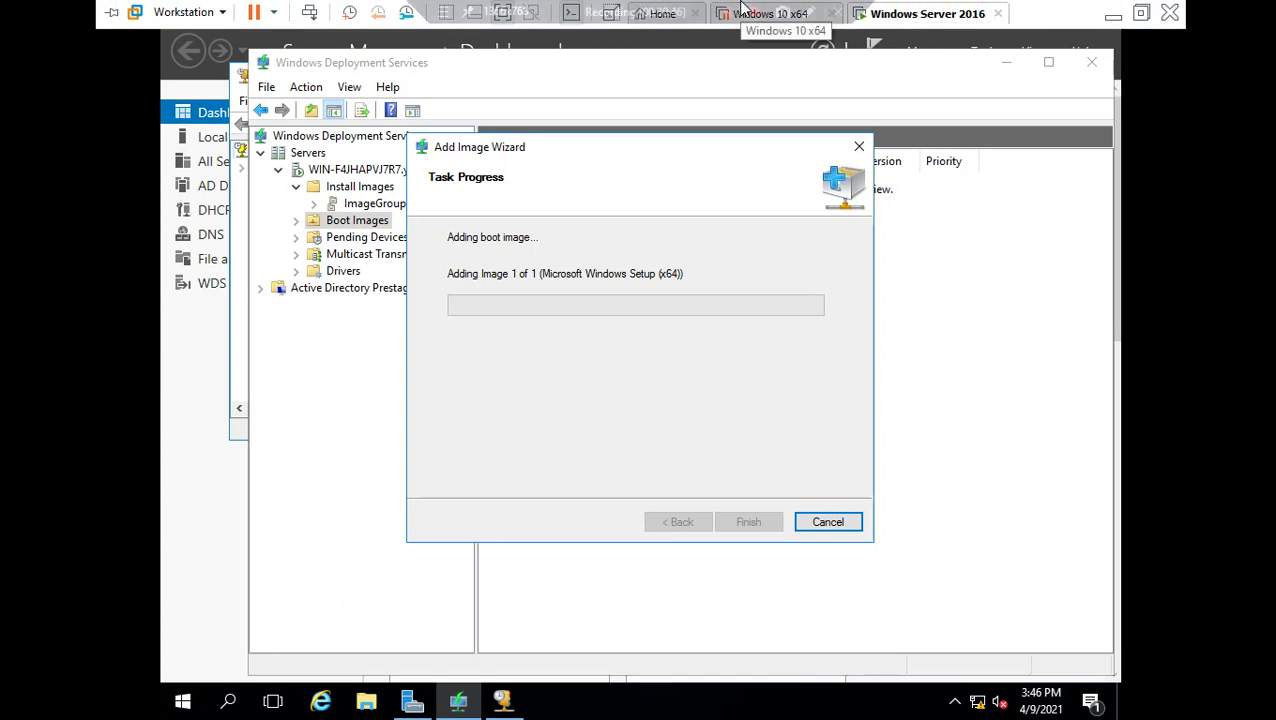